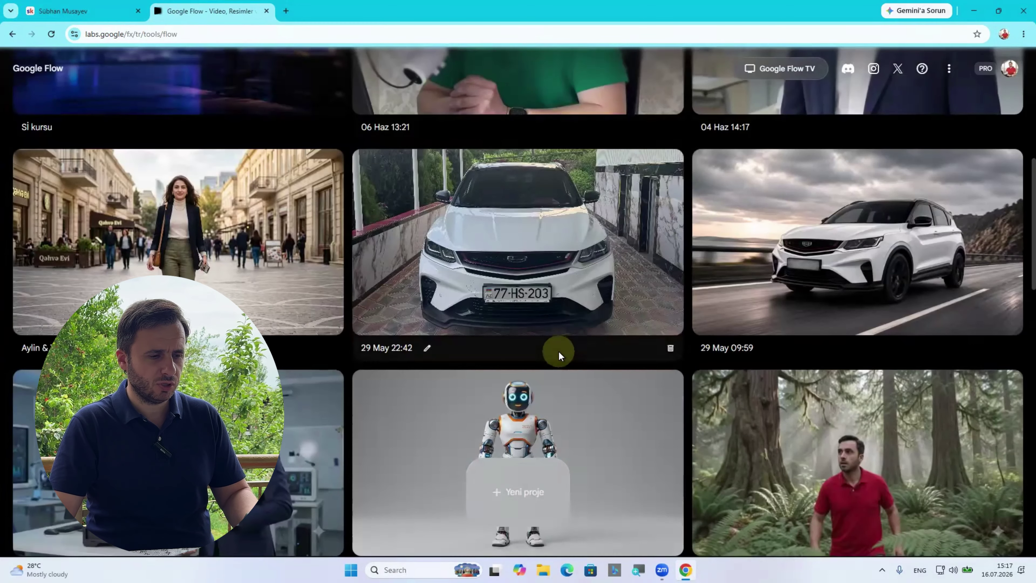
- Check the account's remaining Google Flow credits, and close the account details
{"action": "scroll", "coordinate": [557, 349], "scroll_direction": "up", "scroll_amount": 10}
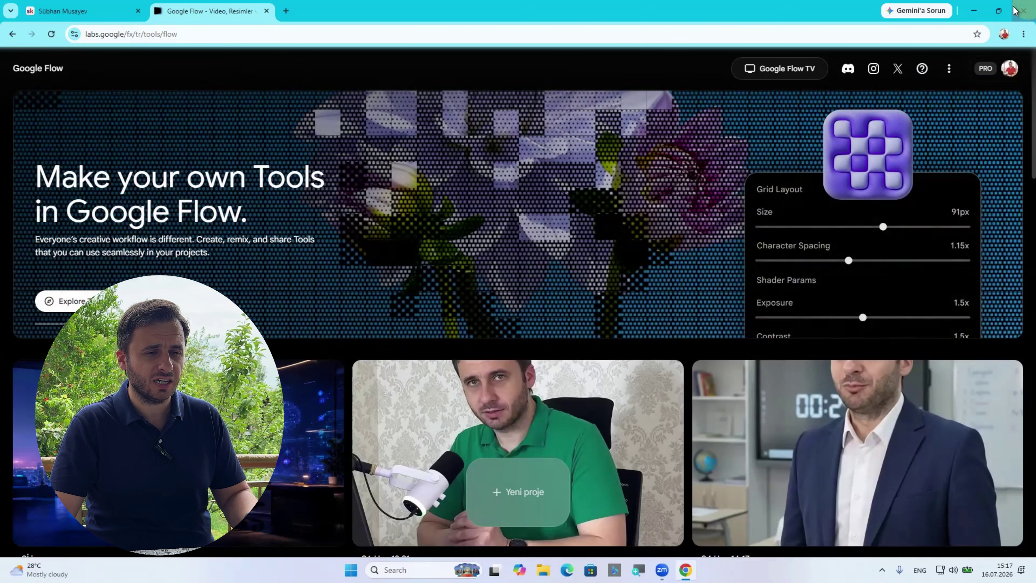
{"action": "left_click", "coordinate": [986, 68]}
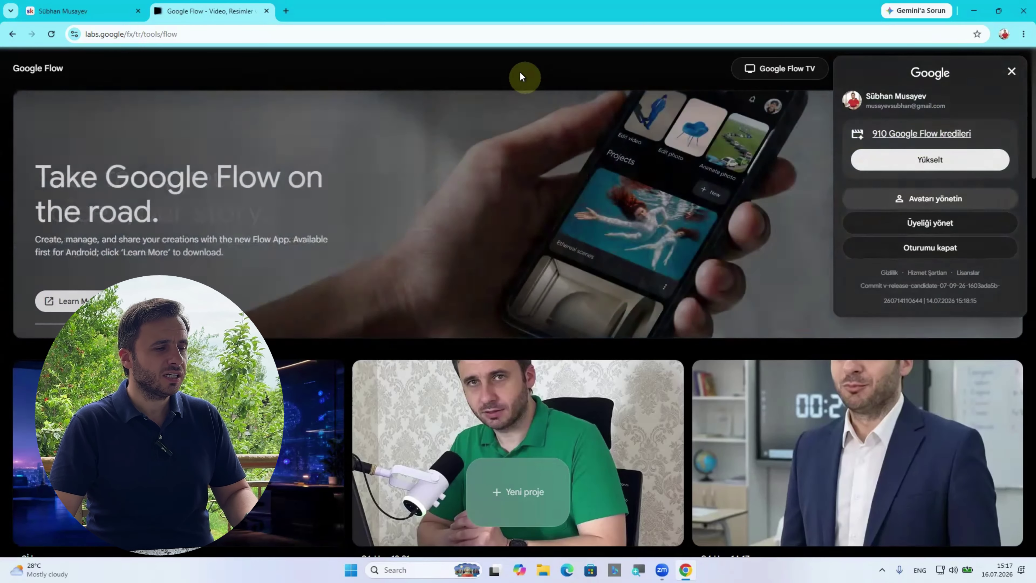
{"action": "left_click", "coordinate": [516, 69]}
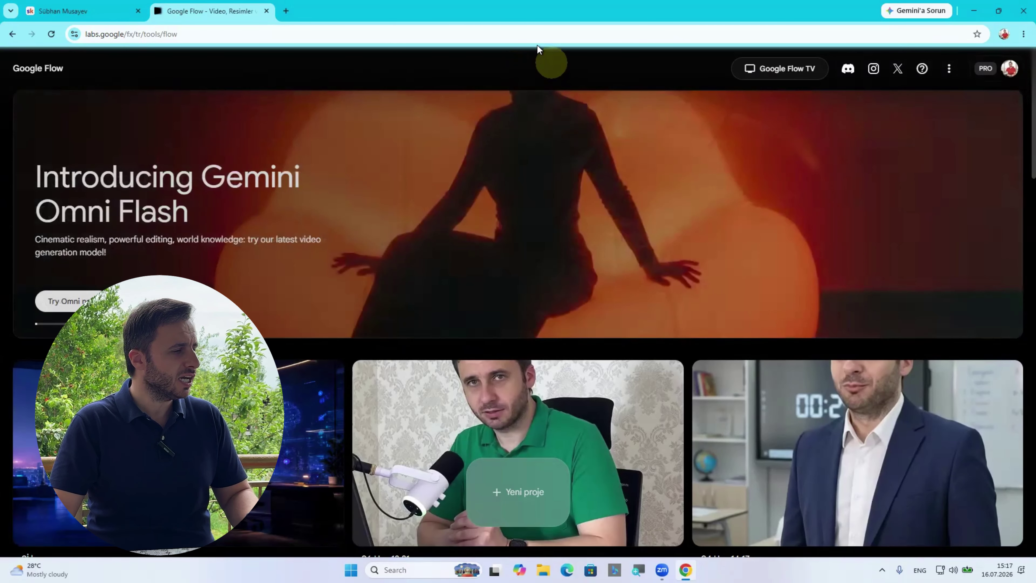
- Switch to the Skool community and browse the courses in its Classroom down to the AI course
{"action": "left_click", "coordinate": [73, 12]}
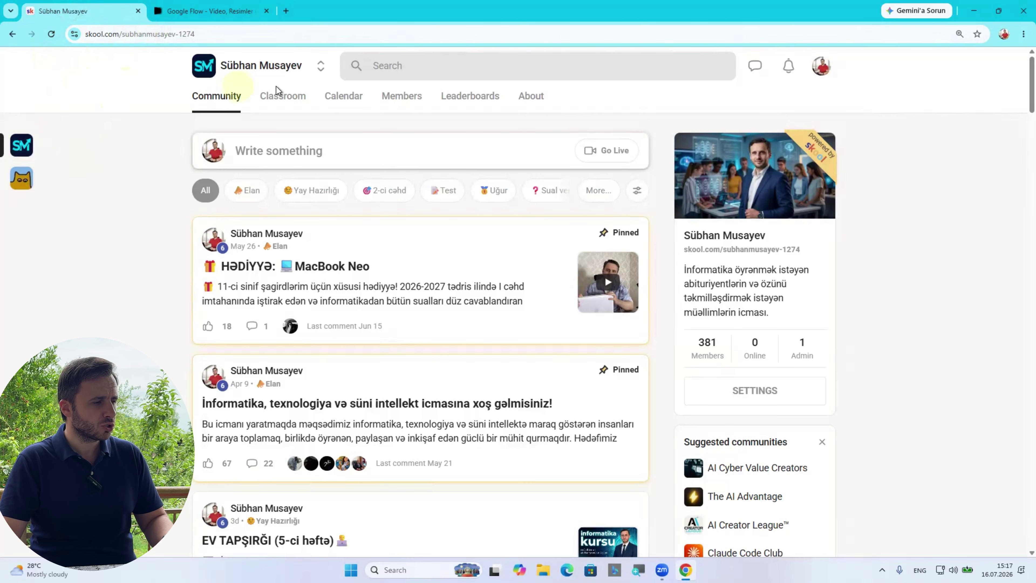
{"action": "left_click", "coordinate": [279, 96]}
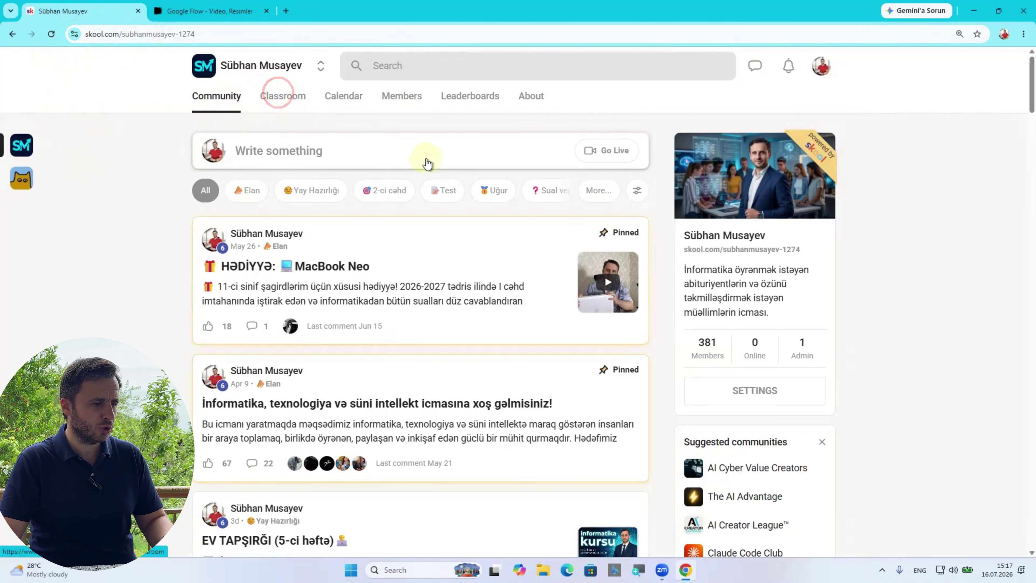
{"action": "scroll", "coordinate": [146, 206], "scroll_direction": "down", "scroll_amount": 5}
{"action": "scroll", "coordinate": [147, 204], "scroll_direction": "up", "scroll_amount": 2}
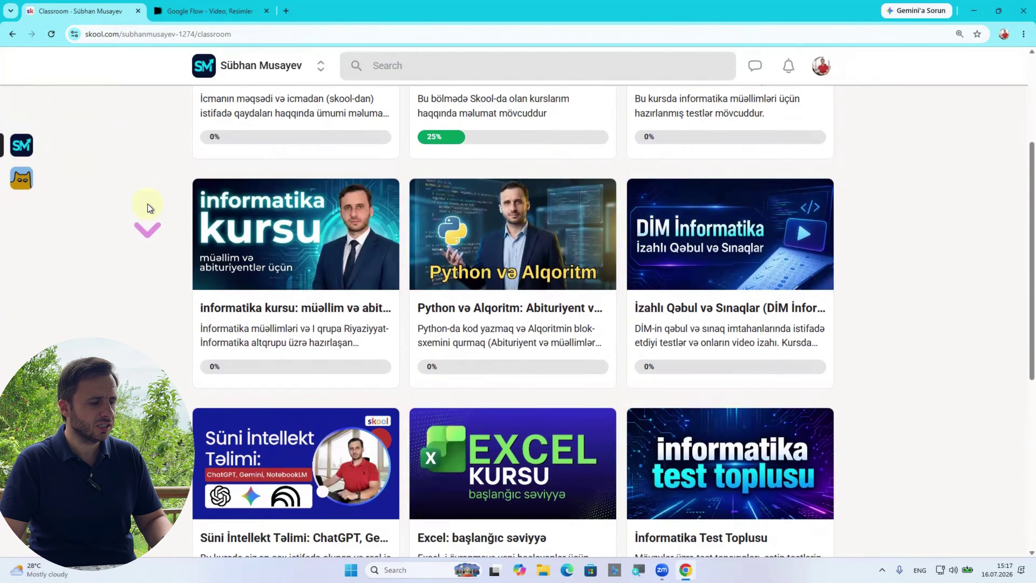
{"action": "scroll", "coordinate": [147, 204], "scroll_direction": "down", "scroll_amount": 6}
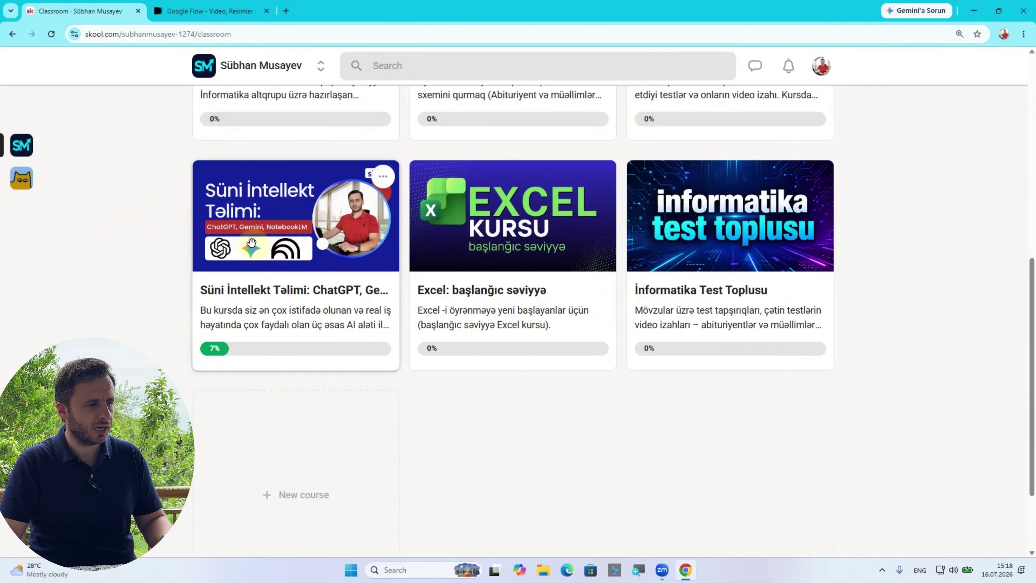
- Switch back to Google Flow and create a new project
{"action": "left_click", "coordinate": [187, 11]}
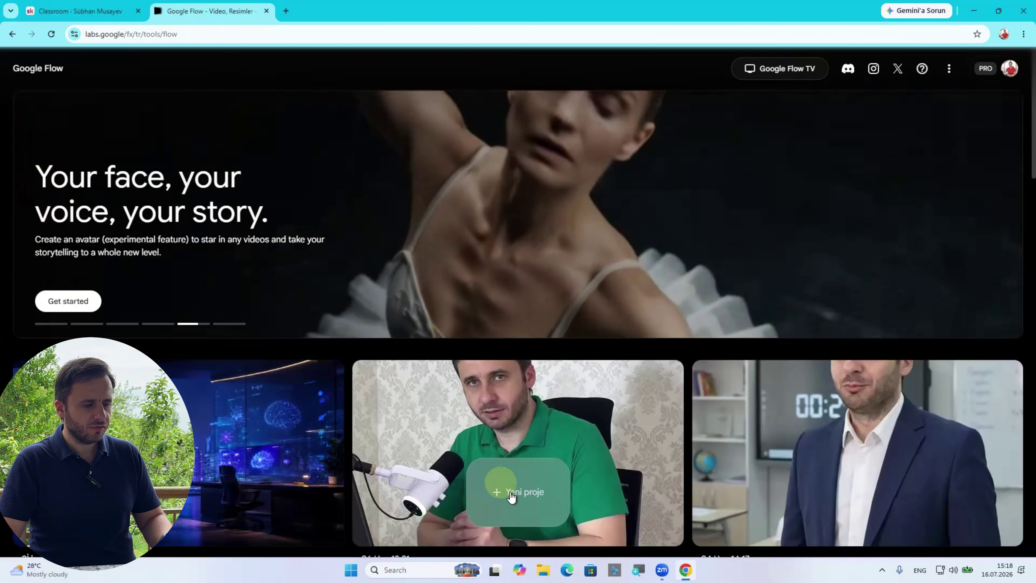
{"action": "left_click", "coordinate": [511, 494]}
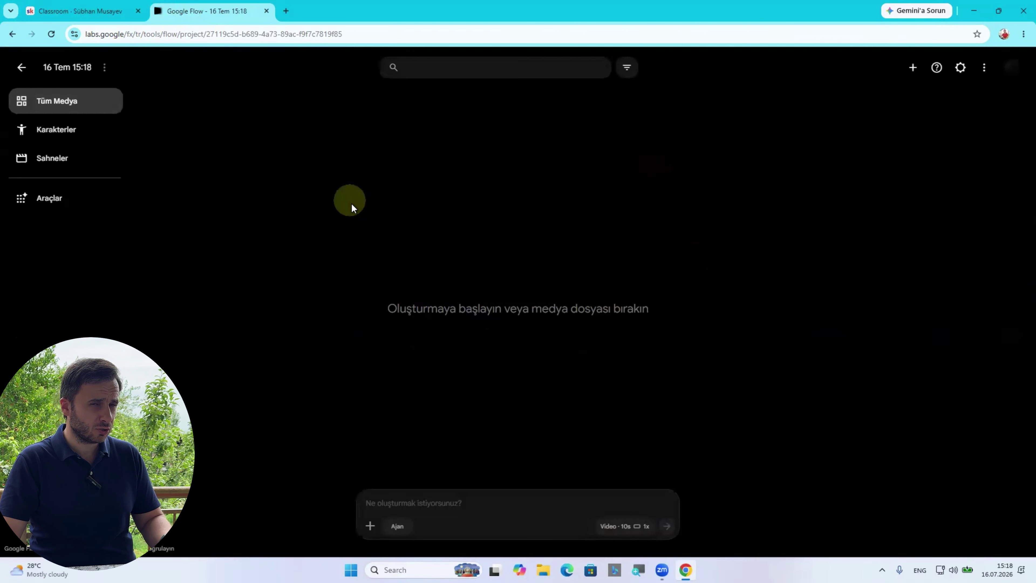
- Open the "Süni İntellekt Təlimi" course on Skool and look through its section list, collapsing the Google Flow section
{"action": "left_click", "coordinate": [65, 8]}
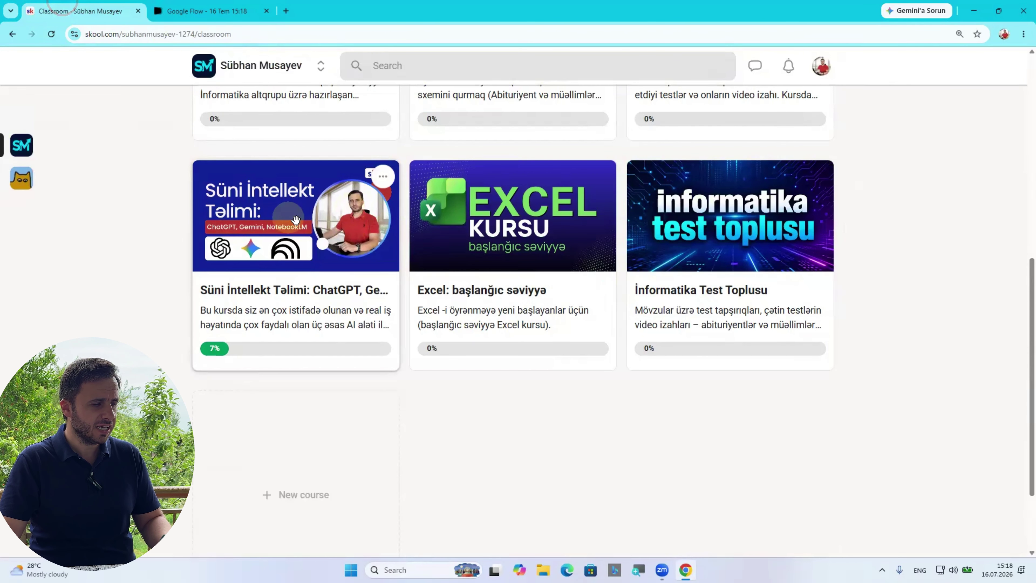
{"action": "left_click", "coordinate": [307, 217]}
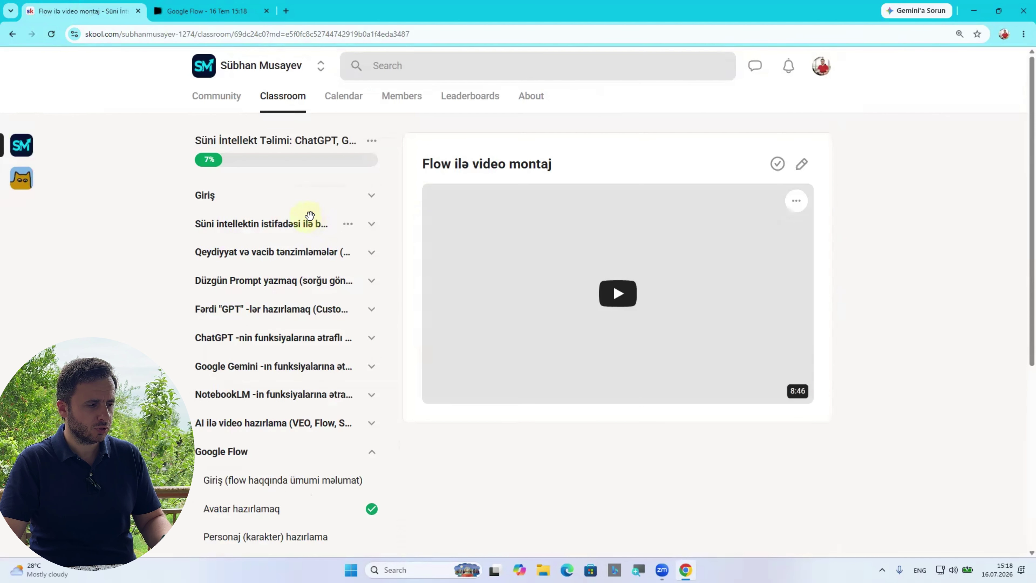
{"action": "scroll", "coordinate": [309, 215], "scroll_direction": "down", "scroll_amount": 6}
{"action": "left_click", "coordinate": [372, 182]}
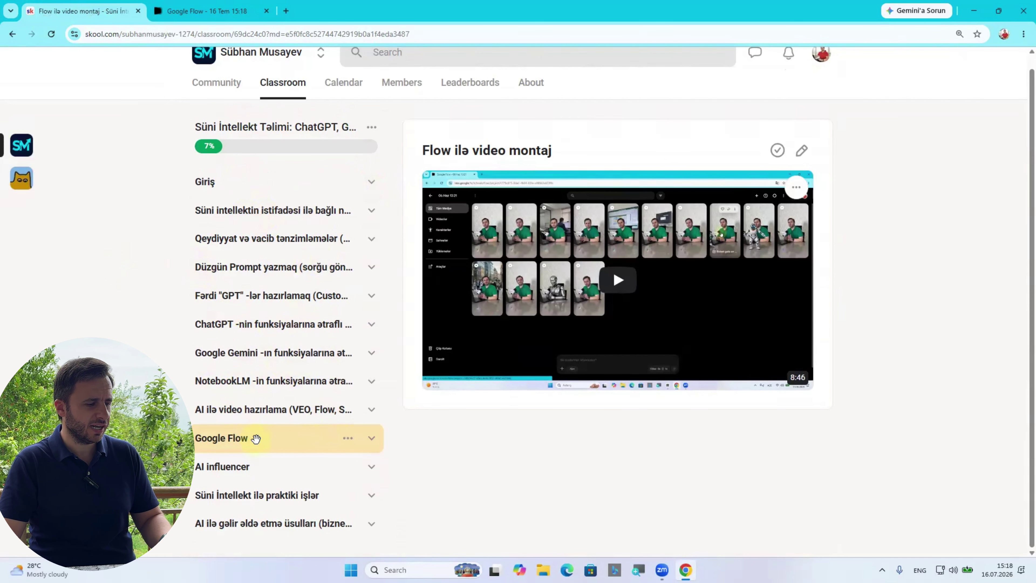
- Return to the new Google Flow project and turn on the Ajan (agent) mode for the prompt
{"action": "left_click", "coordinate": [207, 11]}
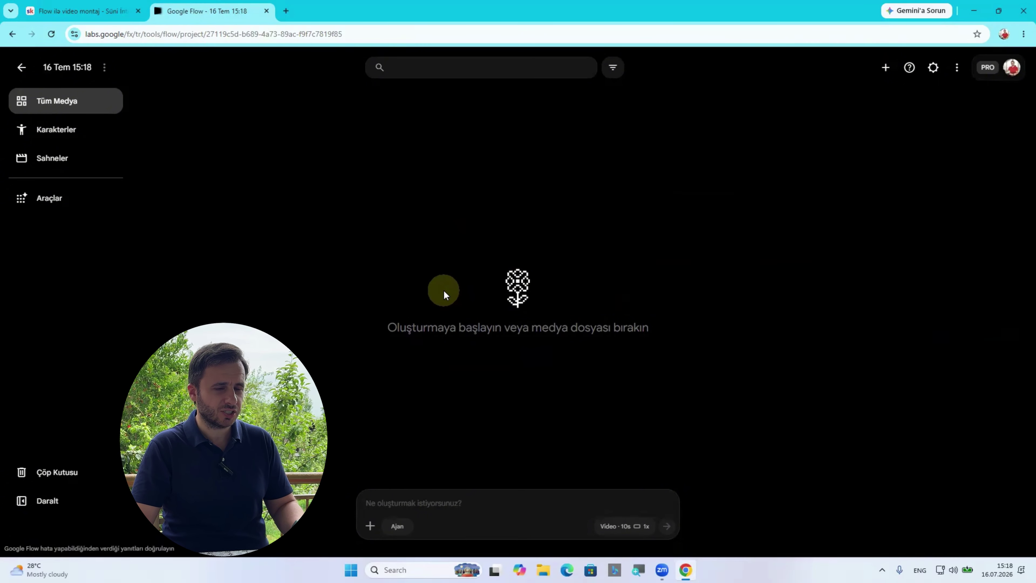
{"action": "left_click", "coordinate": [430, 502]}
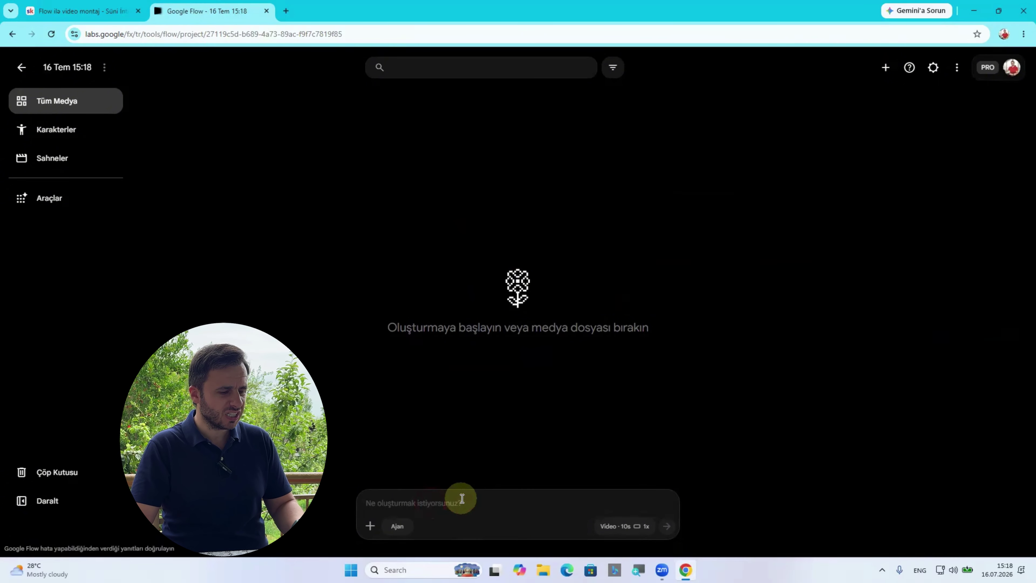
{"action": "left_click", "coordinate": [369, 526]}
{"action": "left_click", "coordinate": [368, 526]}
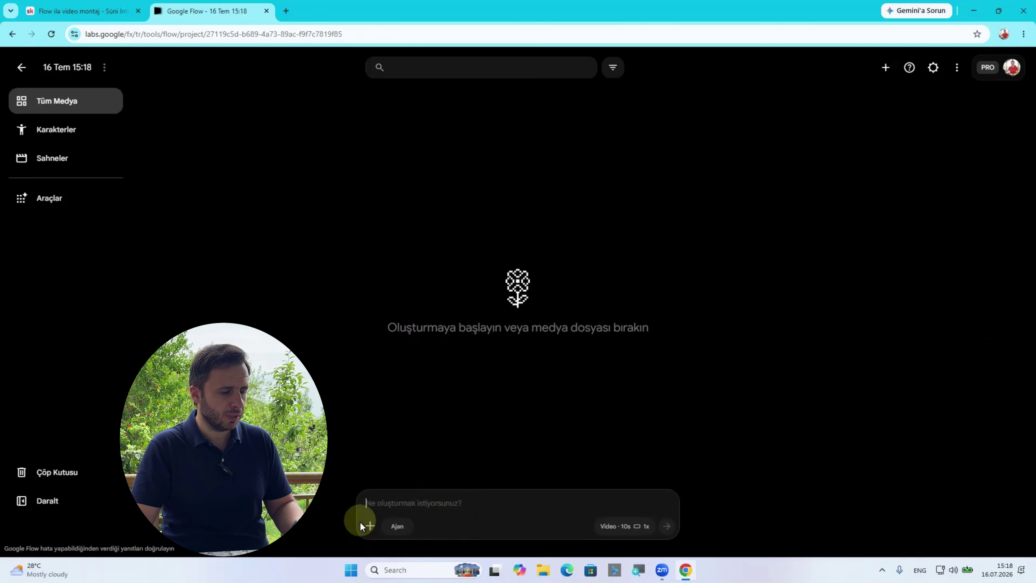
{"action": "left_click", "coordinate": [396, 526]}
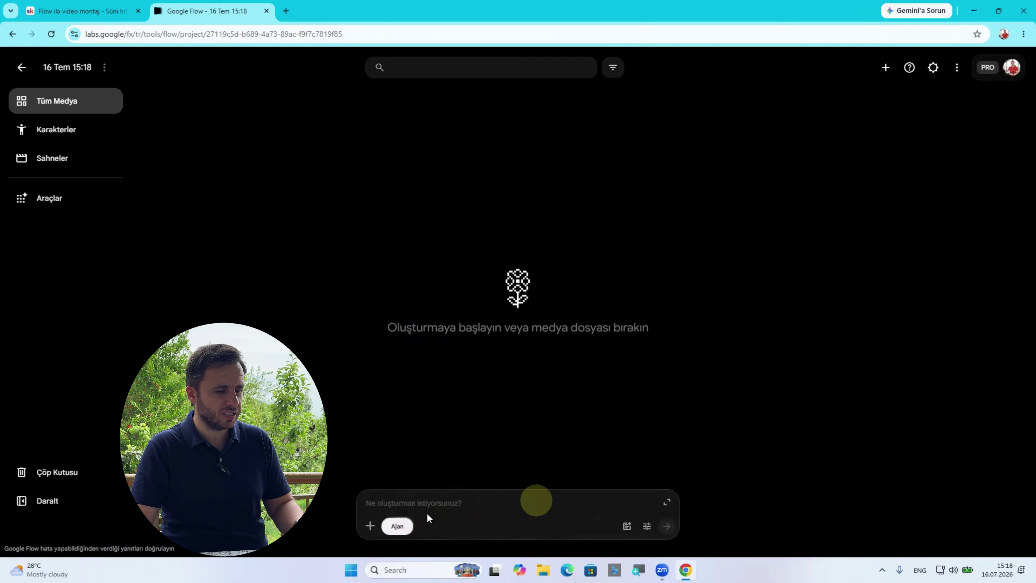
{"action": "left_click", "coordinate": [396, 526]}
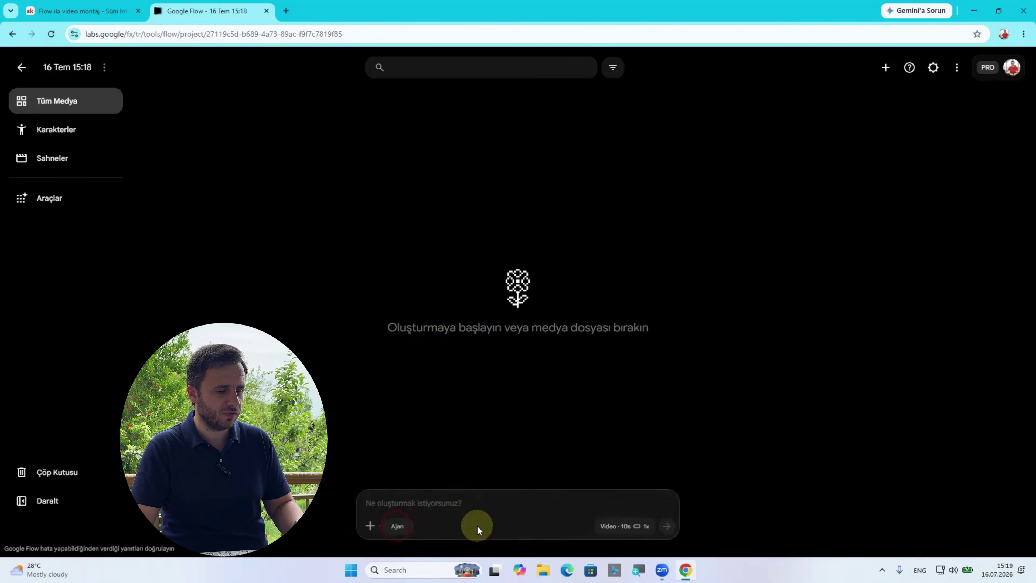
{"action": "left_click", "coordinate": [397, 525]}
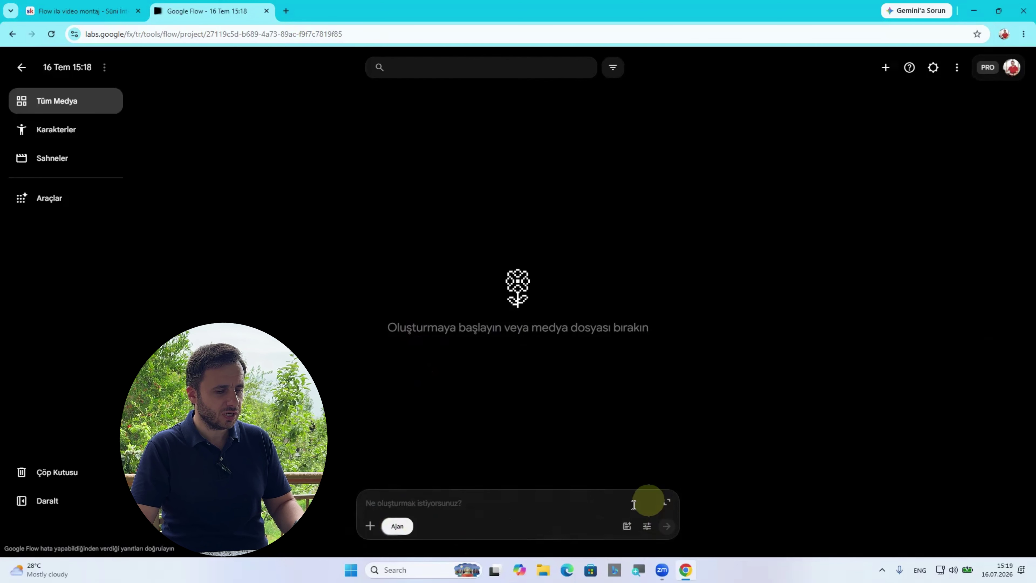
- Review the agent instructions and the agent's approval, image and video generation settings, and save the settings
{"action": "left_click", "coordinate": [626, 526]}
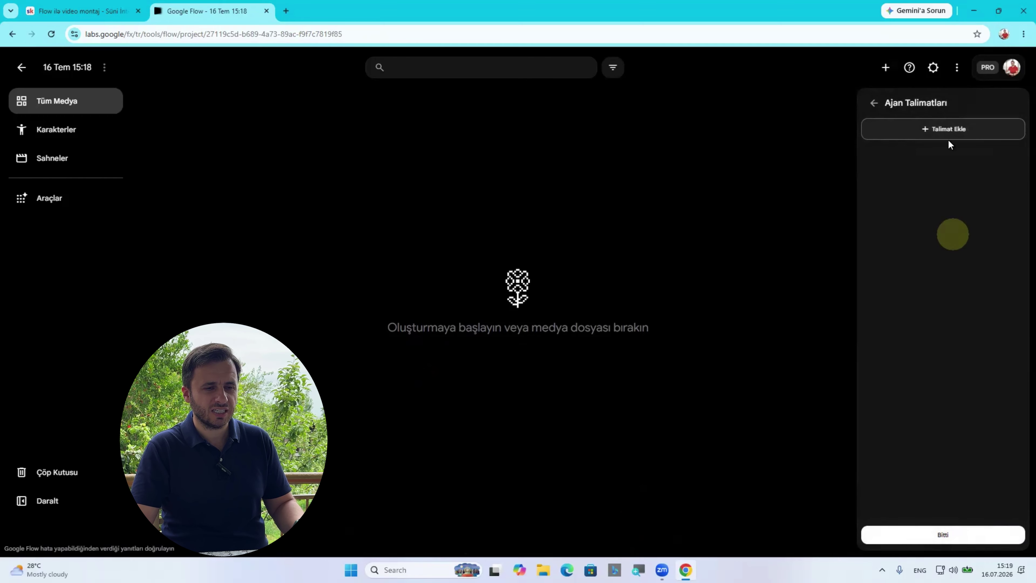
{"action": "left_click", "coordinate": [873, 102]}
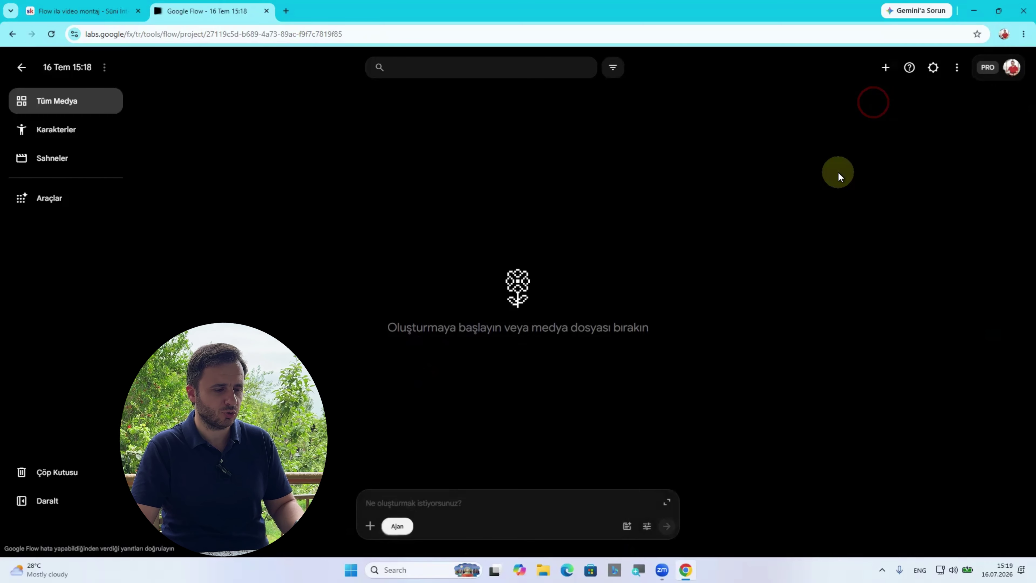
{"action": "left_click", "coordinate": [648, 527]}
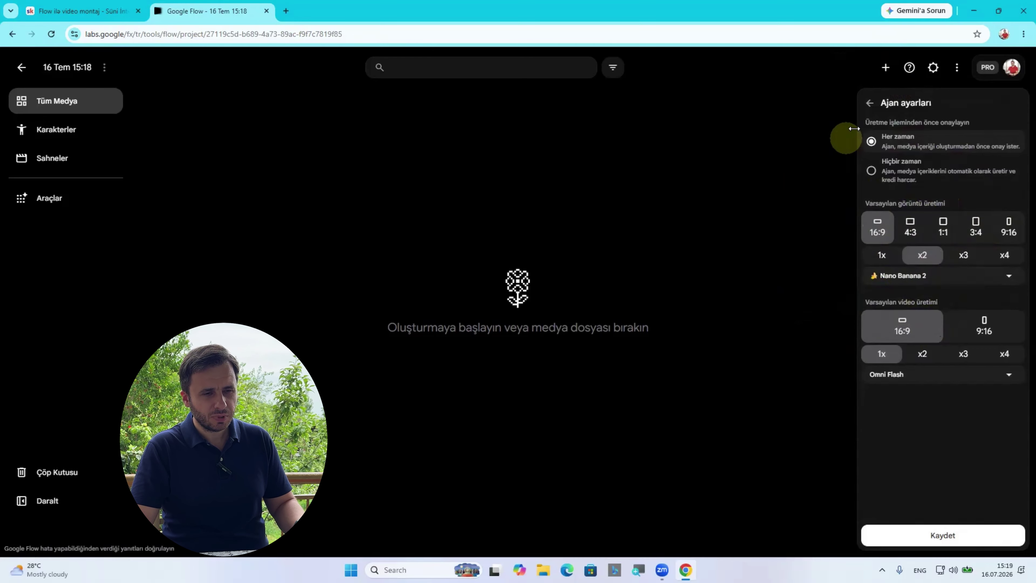
{"action": "left_click", "coordinate": [946, 534]}
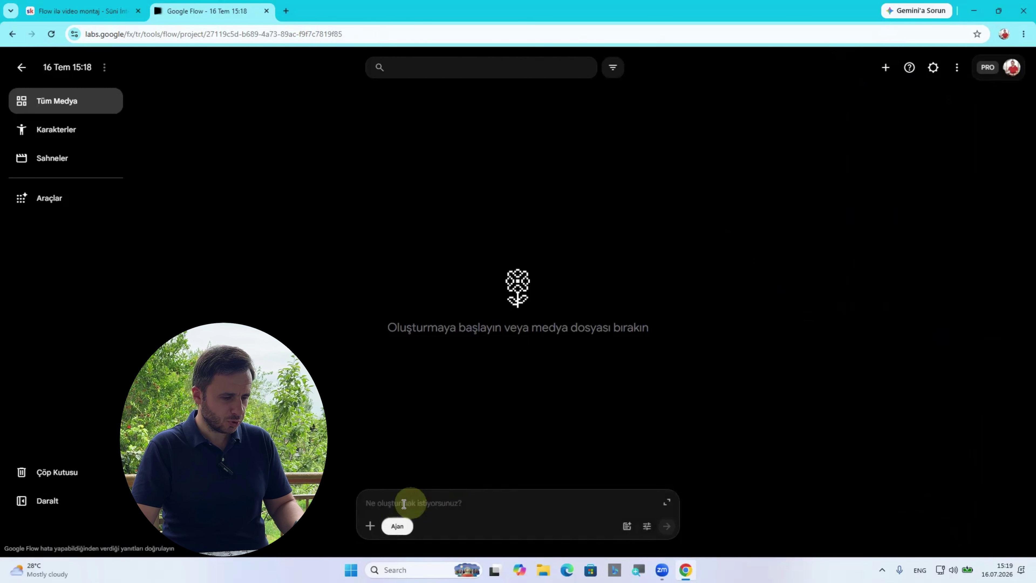
- Expand the agent prompt into its chat session view to examine it, and close the view
{"action": "left_click", "coordinate": [668, 504]}
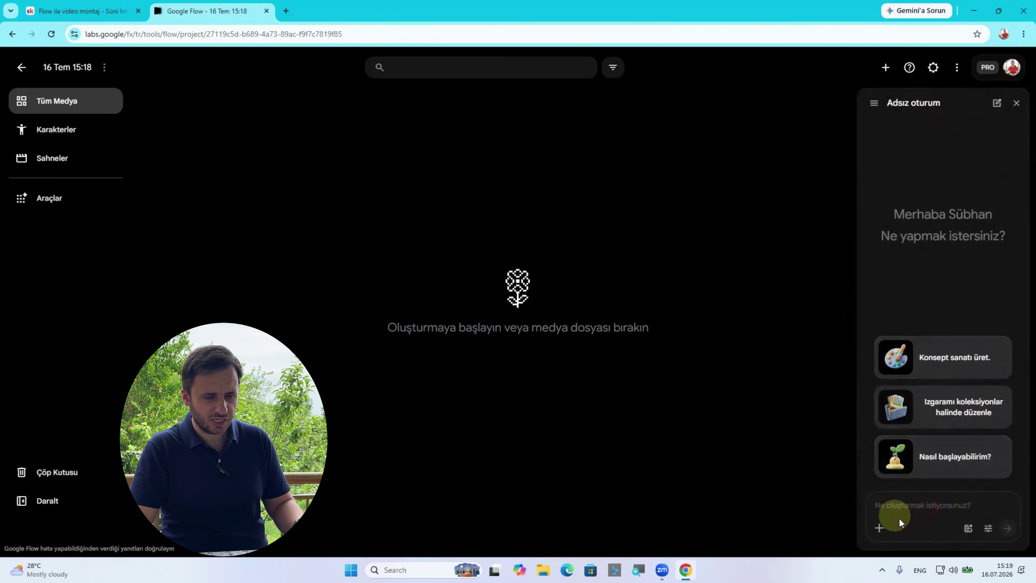
{"action": "left_click", "coordinate": [911, 510]}
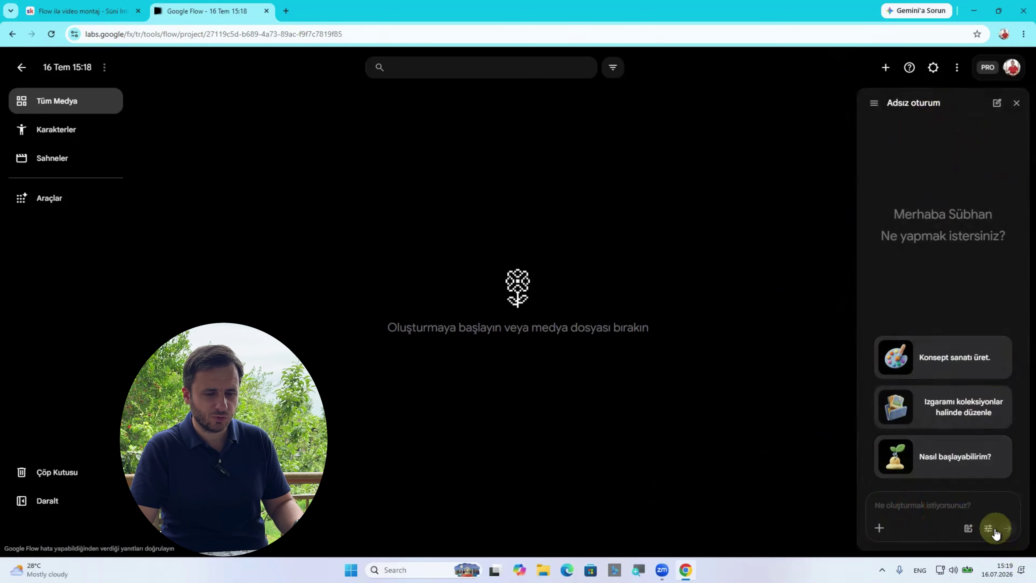
{"action": "left_click", "coordinate": [1017, 102]}
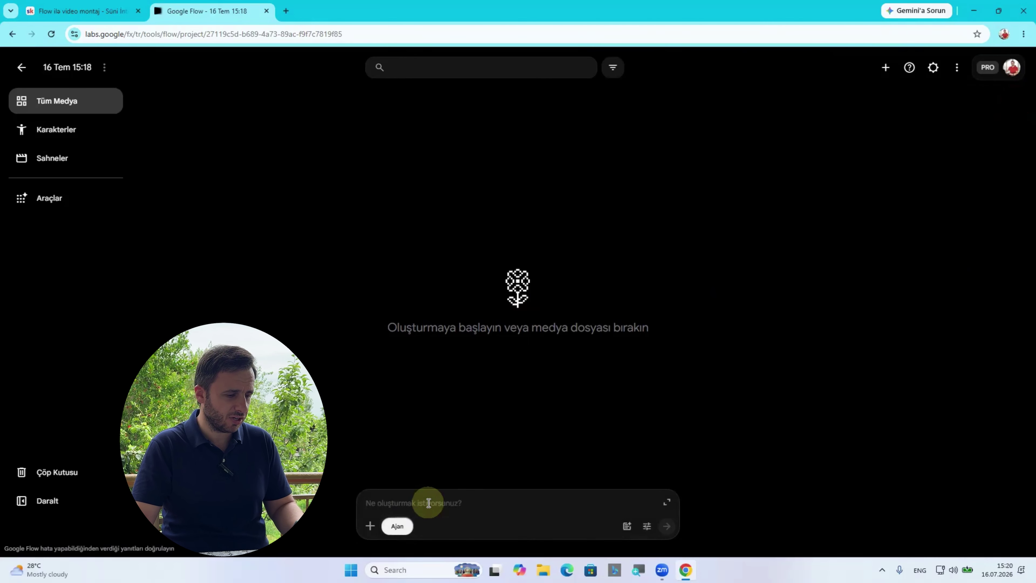
- Write an agent prompt for a 1-minute Azerbaijani promo video of the "Süni İntellekt Təlimi: ChatGPT, Gemini, NotebookLM" course, showing professionals boosting productivity with AI
{"action": "left_click", "coordinate": [443, 495]}
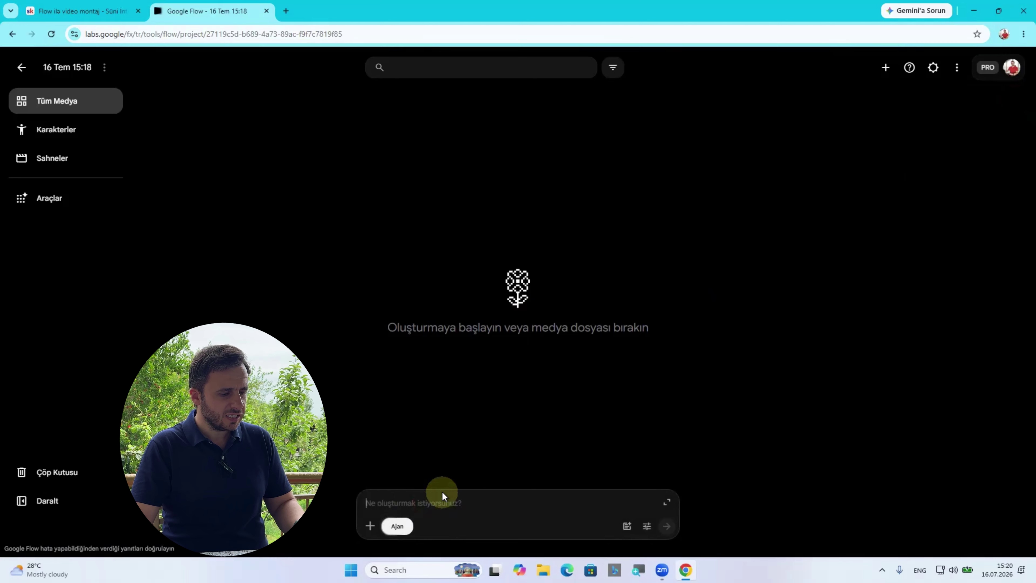
{"action": "left_click", "coordinate": [65, 5]}
{"action": "left_click", "coordinate": [210, 11]}
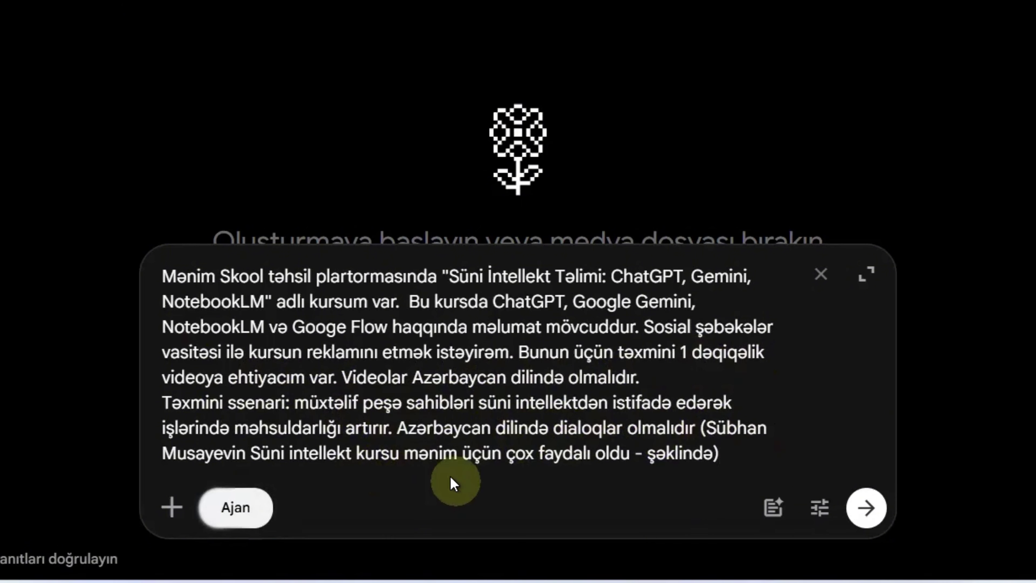
{"action": "left_click", "coordinate": [742, 454]}
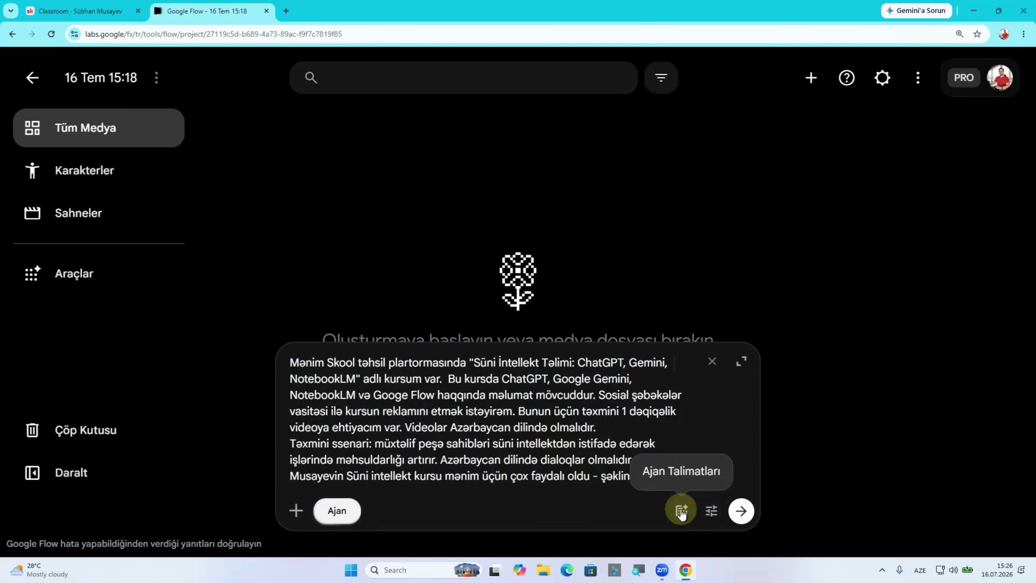
- Add a new instruction to the agent instructions and open its guideline text for editing
{"action": "left_click", "coordinate": [681, 510]}
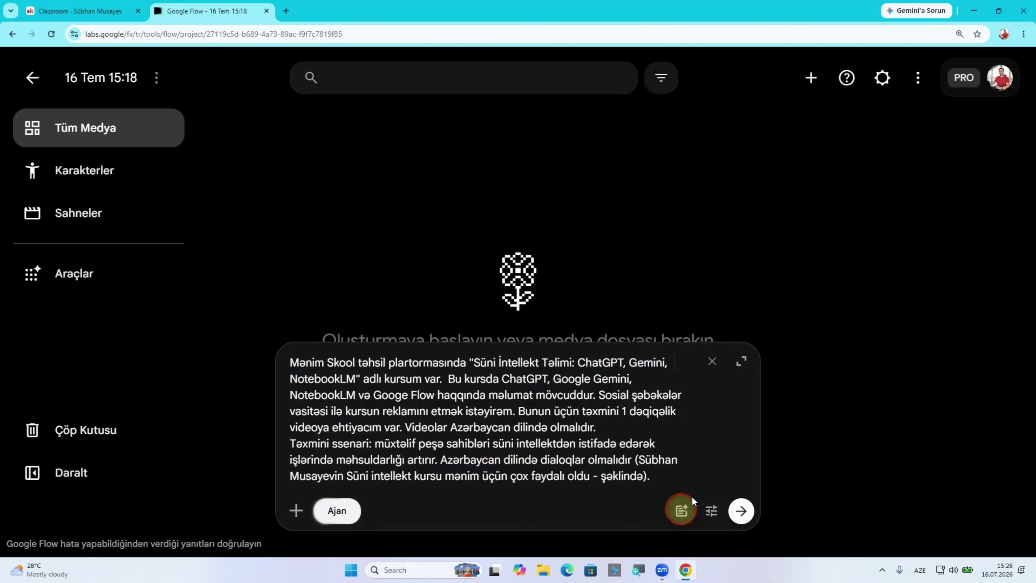
{"action": "left_click", "coordinate": [887, 170]}
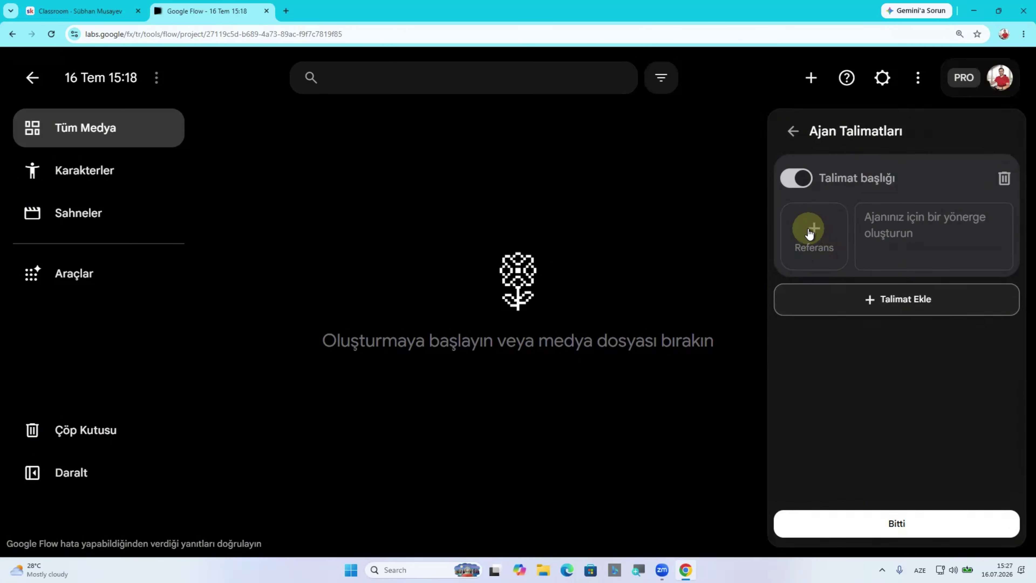
{"action": "left_click", "coordinate": [877, 220]}
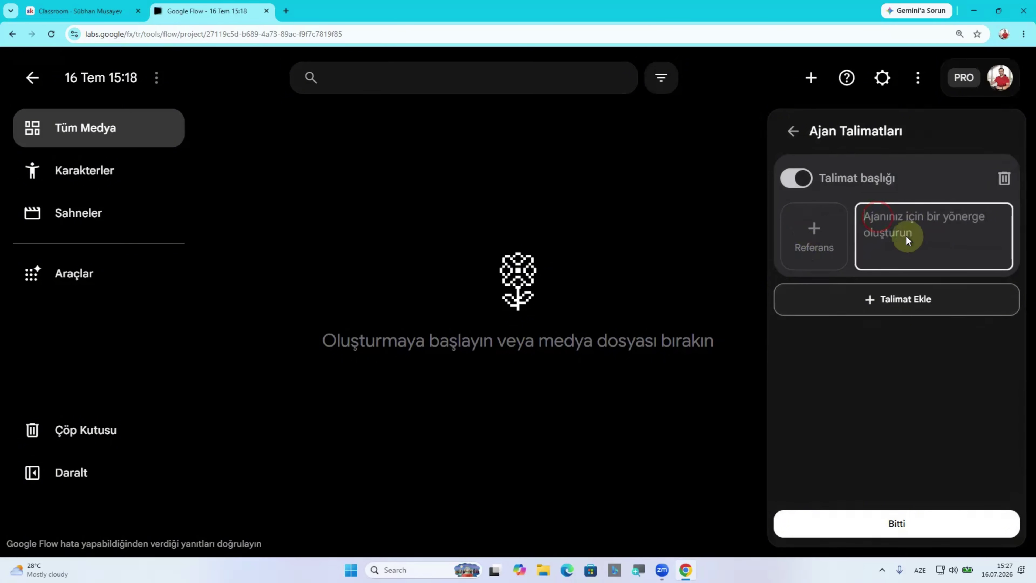
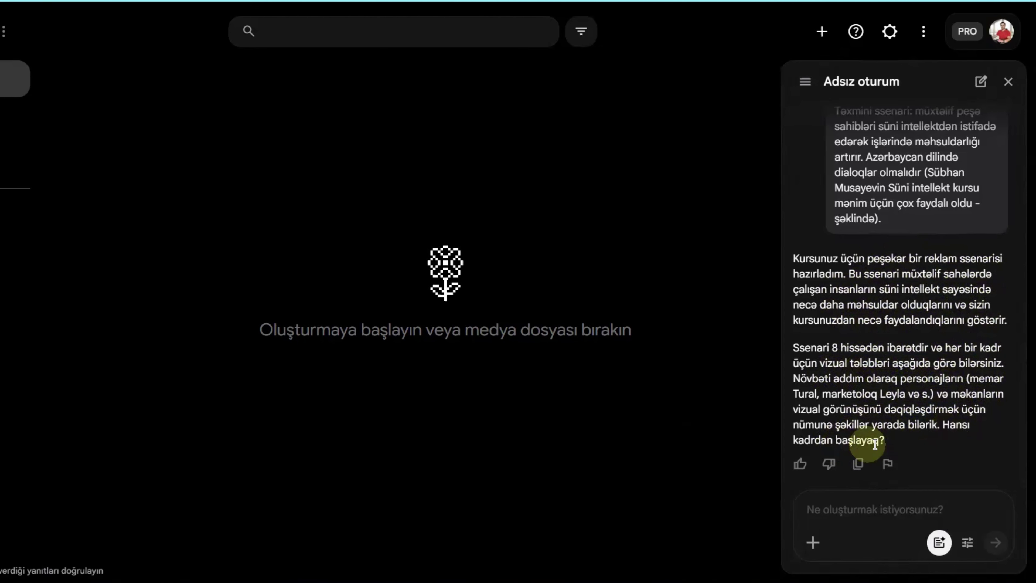
- Send the agent the reply "Əvvəlcə nümunə şəkillər hazırla. Peşələrə müəllim, sosial media üçün kontent yaradıcılarını da əlavə et."
{"action": "type", "text": "Əvvəlcə nümunə şəkillər hazırla. Peşələrə müəllim, sosial media üçün kontent yaradıcılarını da əlavə et."}
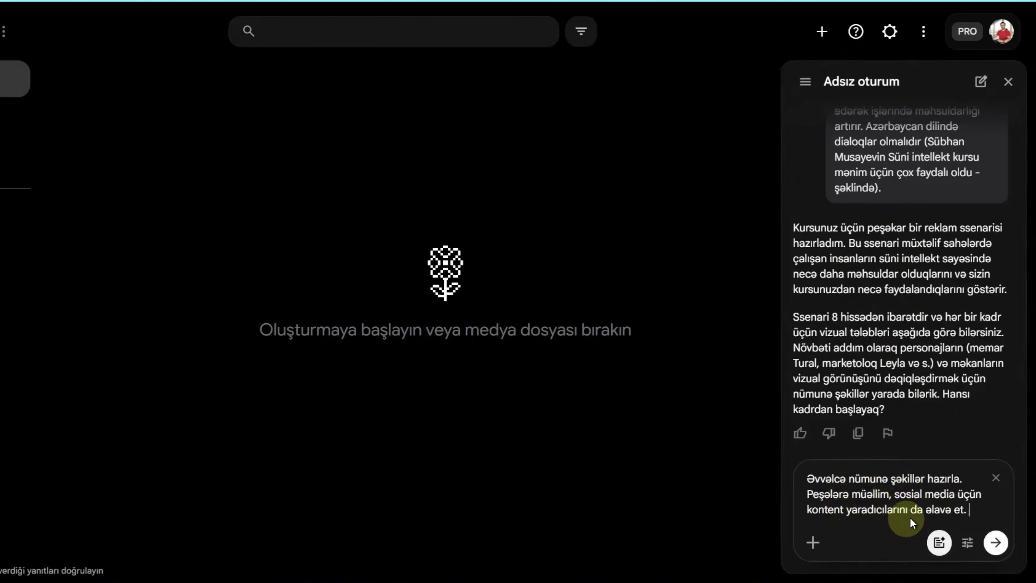
{"action": "left_click", "coordinate": [995, 542]}
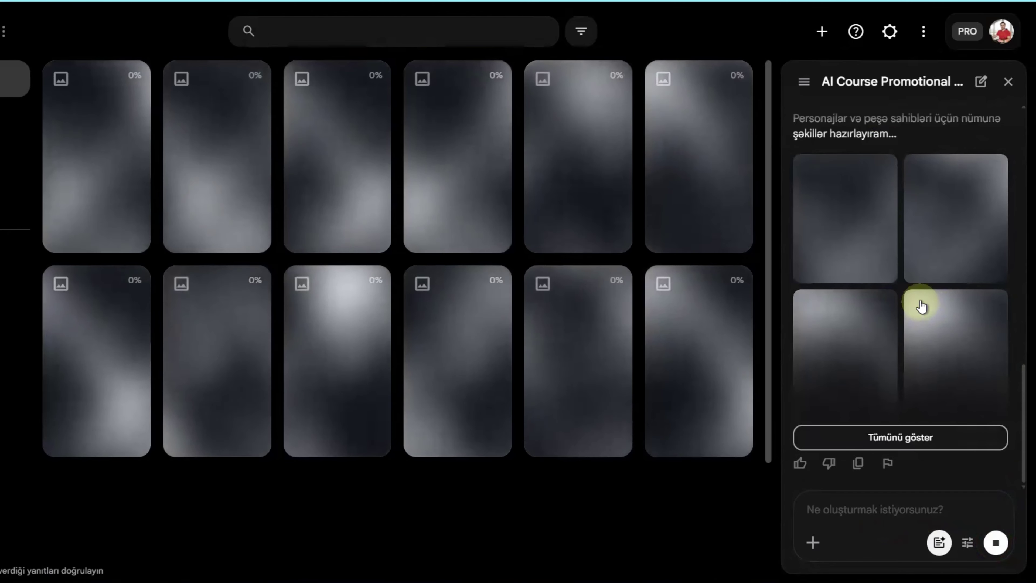
{"action": "scroll", "coordinate": [904, 258], "scroll_direction": "up", "scroll_amount": 5}
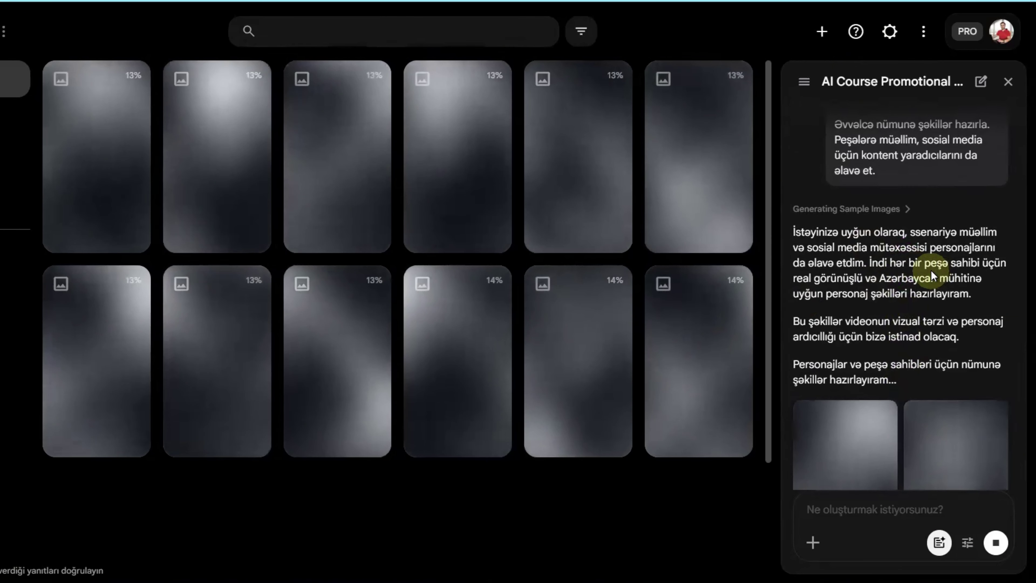
- Review the agent's reply and open the generated images of the instructors, the teacher and the first male content creator for a closer look
{"action": "scroll", "coordinate": [931, 270], "scroll_direction": "up", "scroll_amount": 2}
{"action": "scroll", "coordinate": [876, 261], "scroll_direction": "down", "scroll_amount": 2}
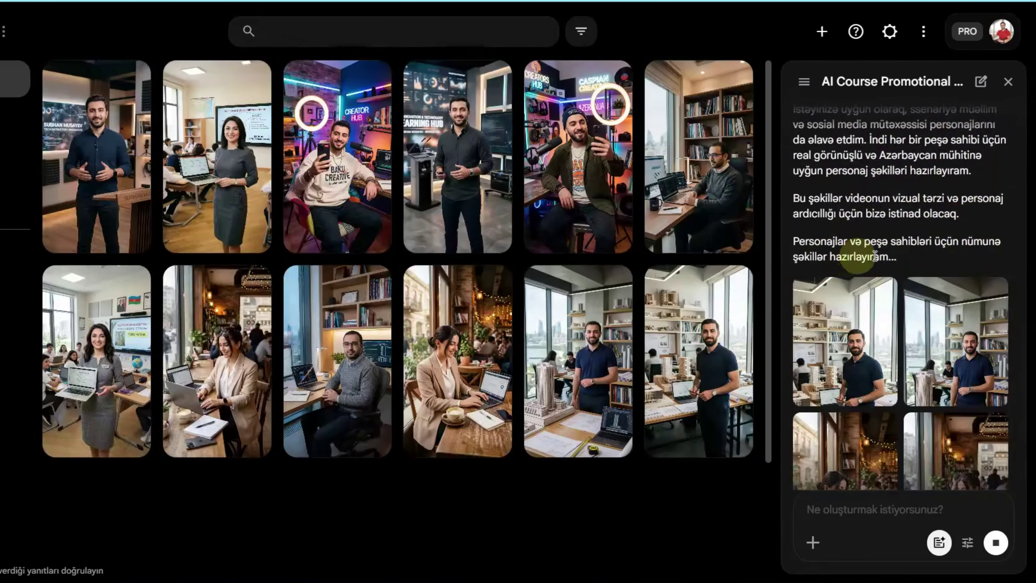
{"action": "scroll", "coordinate": [890, 254], "scroll_direction": "down", "scroll_amount": 3}
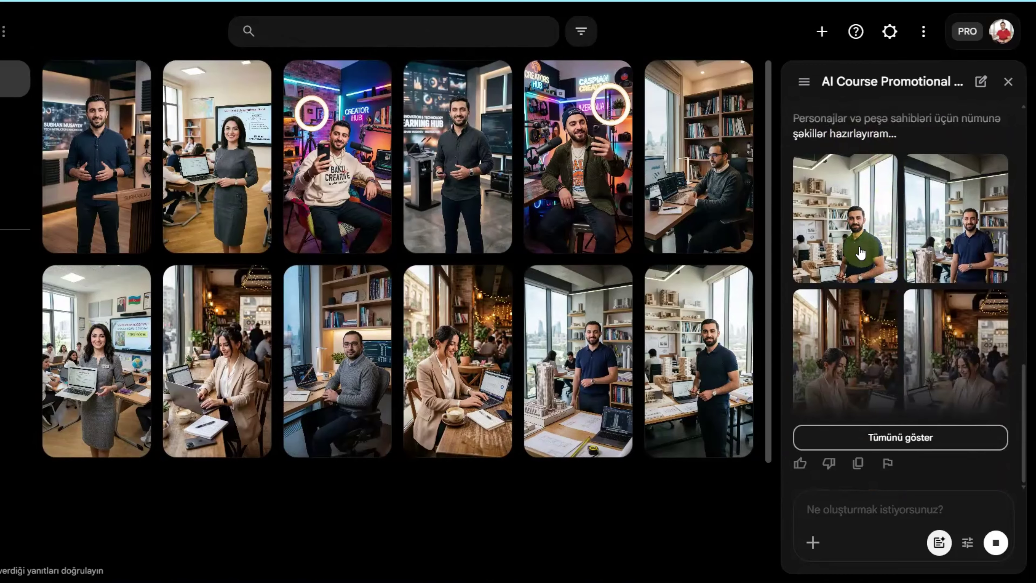
{"action": "mouse_move", "coordinate": [129, 154]}
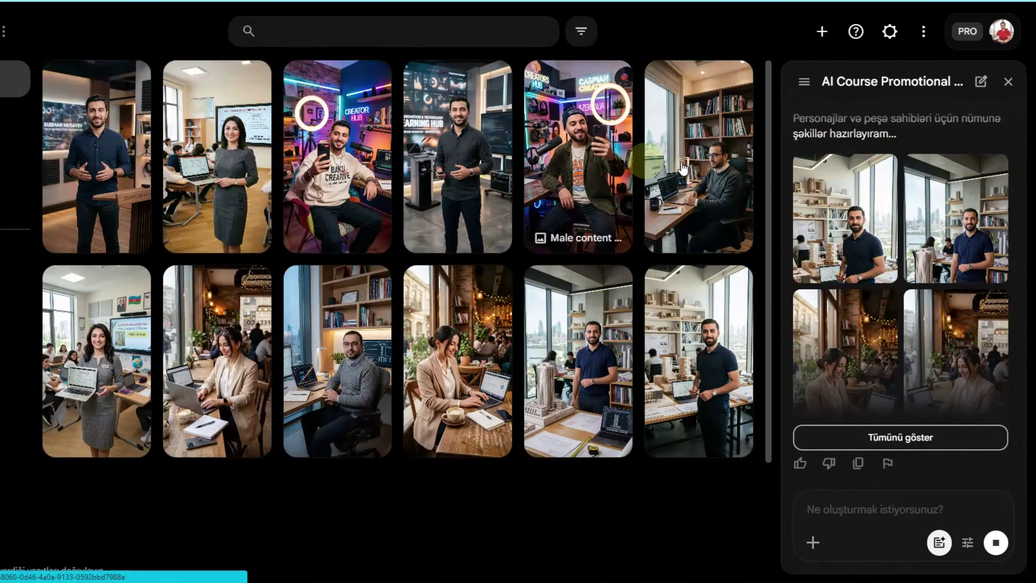
{"action": "left_click", "coordinate": [98, 162]}
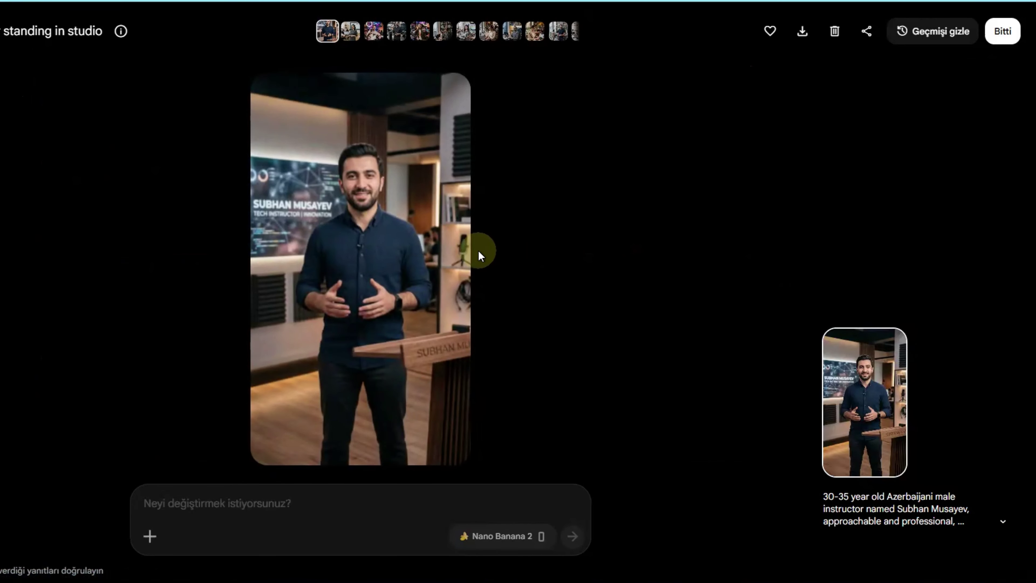
{"action": "left_click", "coordinate": [477, 249]}
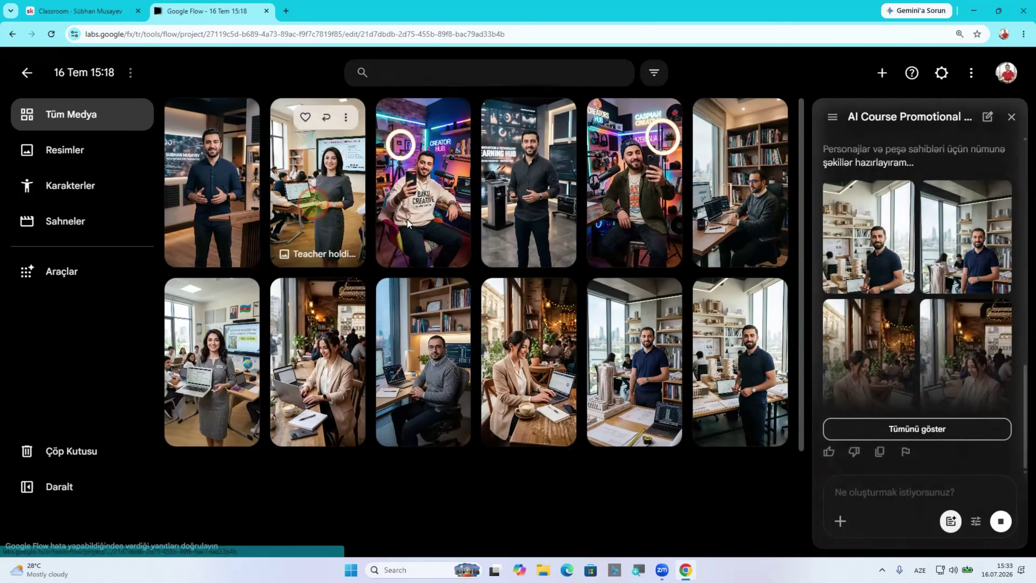
{"action": "left_click", "coordinate": [312, 204]}
{"action": "left_click", "coordinate": [482, 228]}
{"action": "left_click", "coordinate": [414, 210]}
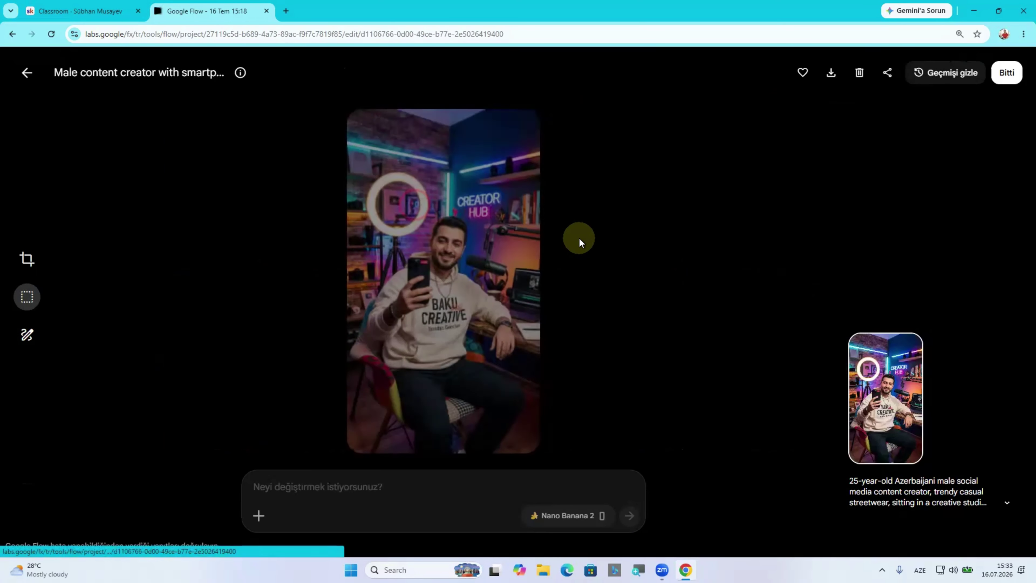
{"action": "left_click", "coordinate": [576, 238]}
{"action": "left_click", "coordinate": [591, 254]}
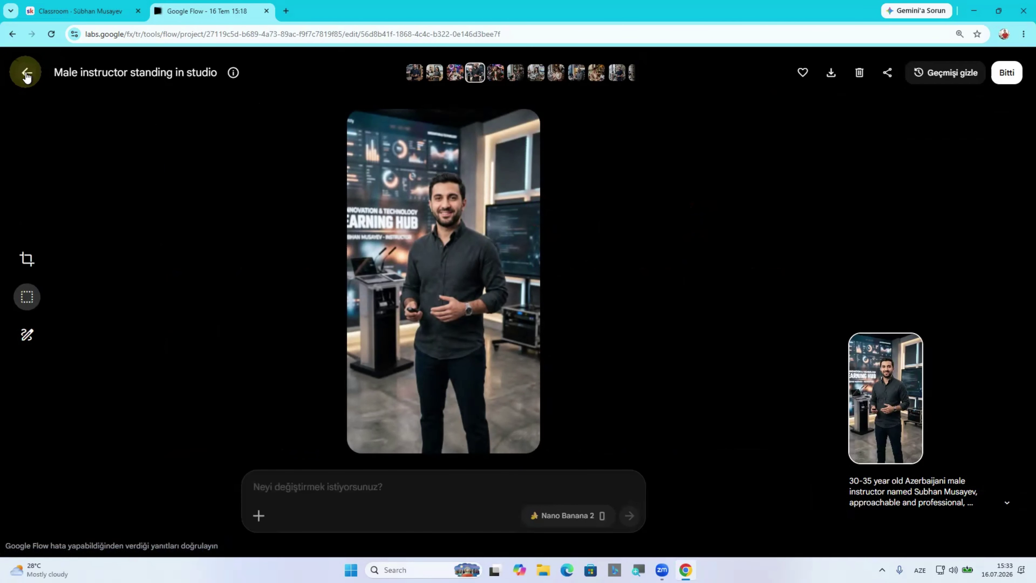
{"action": "left_click", "coordinate": [26, 74]}
- Inspect the images of the second male content creator, the man in the home office and the architect in the studio
{"action": "left_click", "coordinate": [655, 185]}
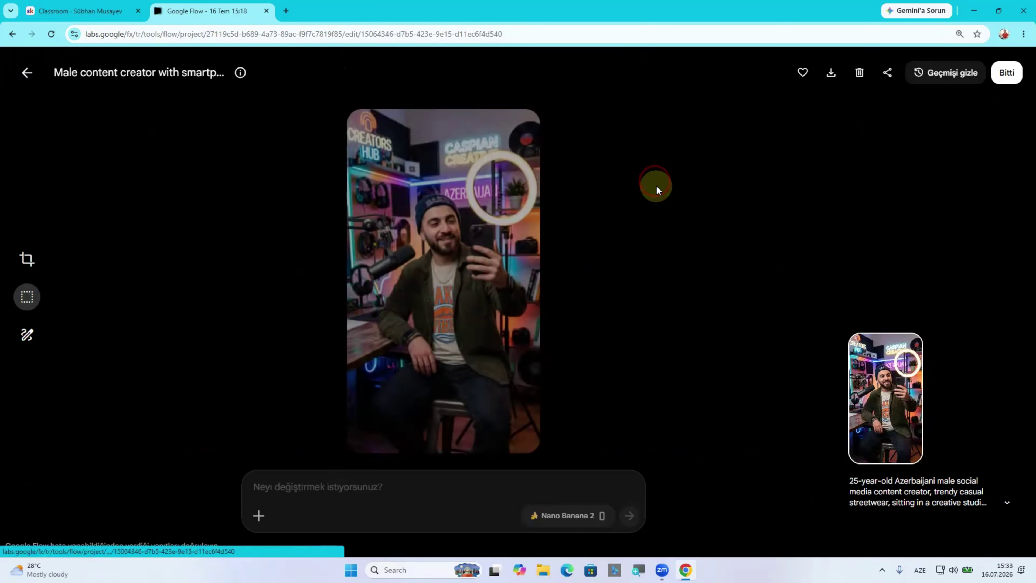
{"action": "key", "text": "Escape"}
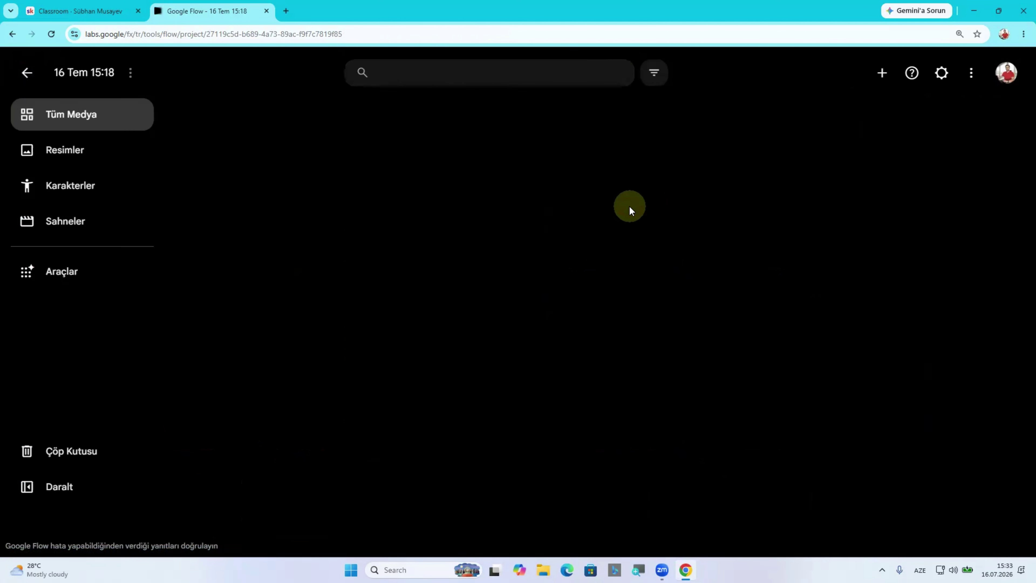
{"action": "left_click", "coordinate": [751, 217]}
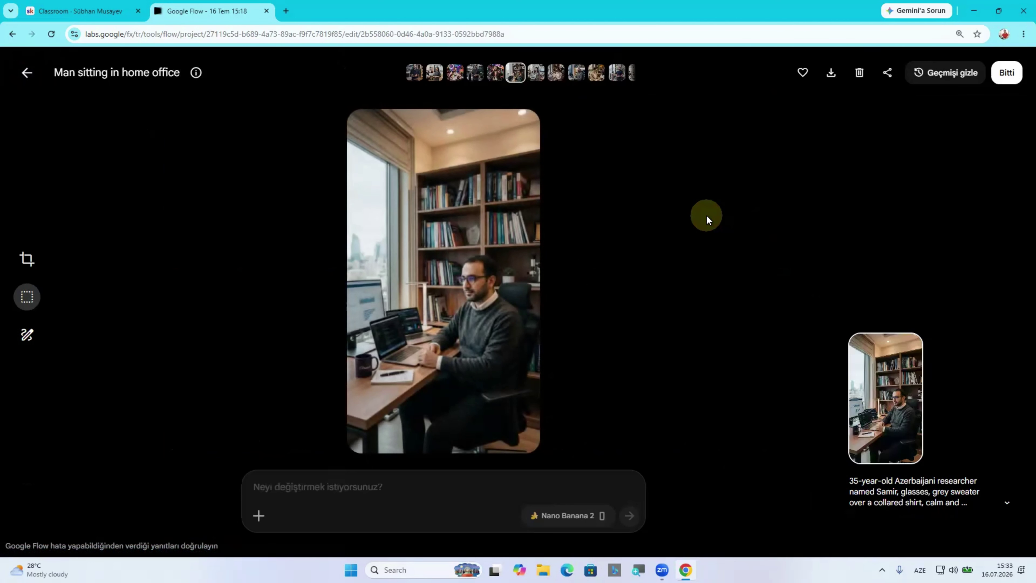
{"action": "key", "text": "Escape"}
{"action": "left_click", "coordinate": [759, 360]}
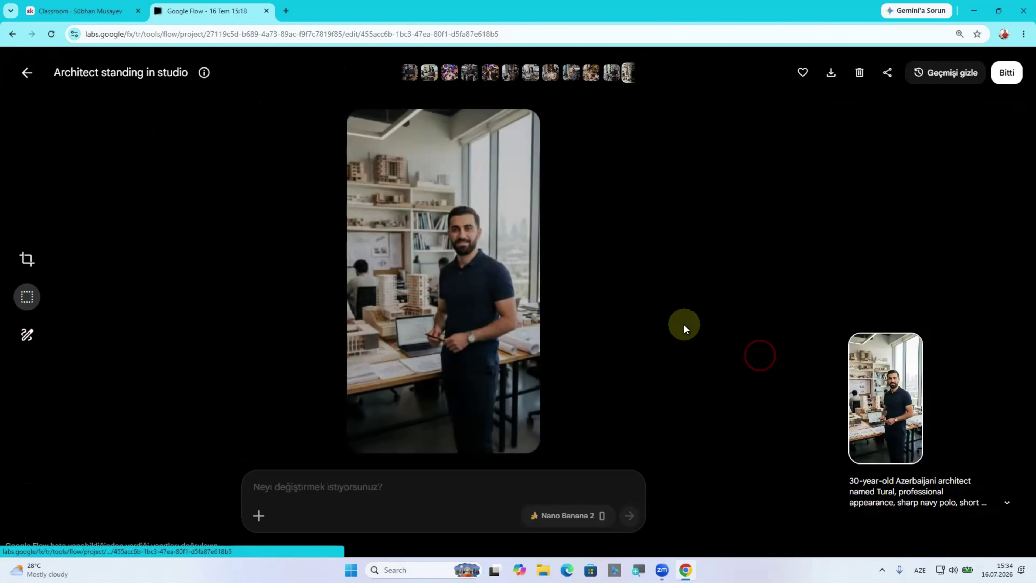
{"action": "key", "text": "Escape"}
- Show all sample images in the chat and send the agent "Növbəti mərhələyə keçək. İndi nə etməliyik? Videoları hazırlamağa başlayaq?"
{"action": "scroll", "coordinate": [904, 276], "scroll_direction": "up", "scroll_amount": 4}
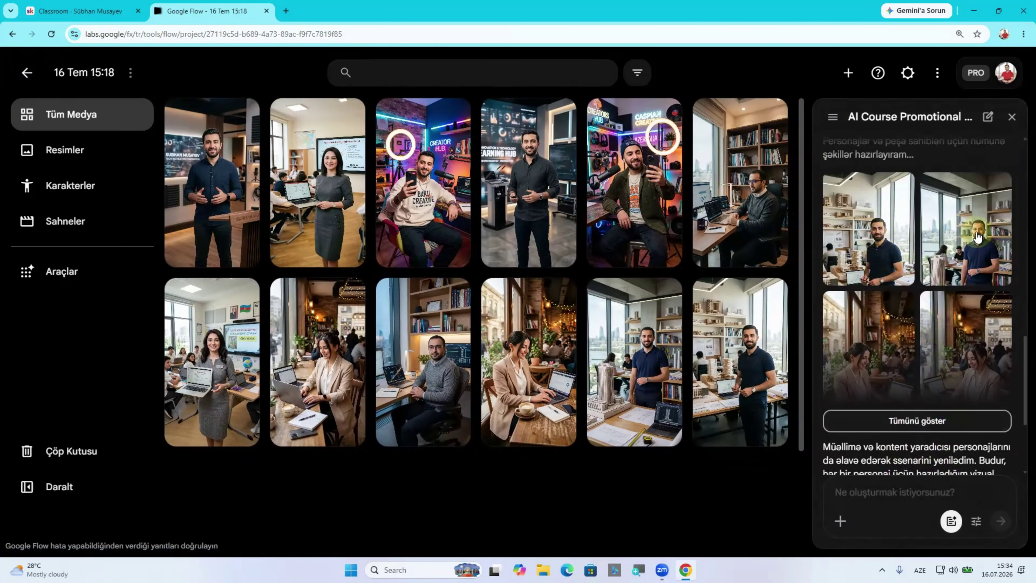
{"action": "scroll", "coordinate": [924, 367], "scroll_direction": "down", "scroll_amount": 1}
{"action": "left_click", "coordinate": [923, 366]}
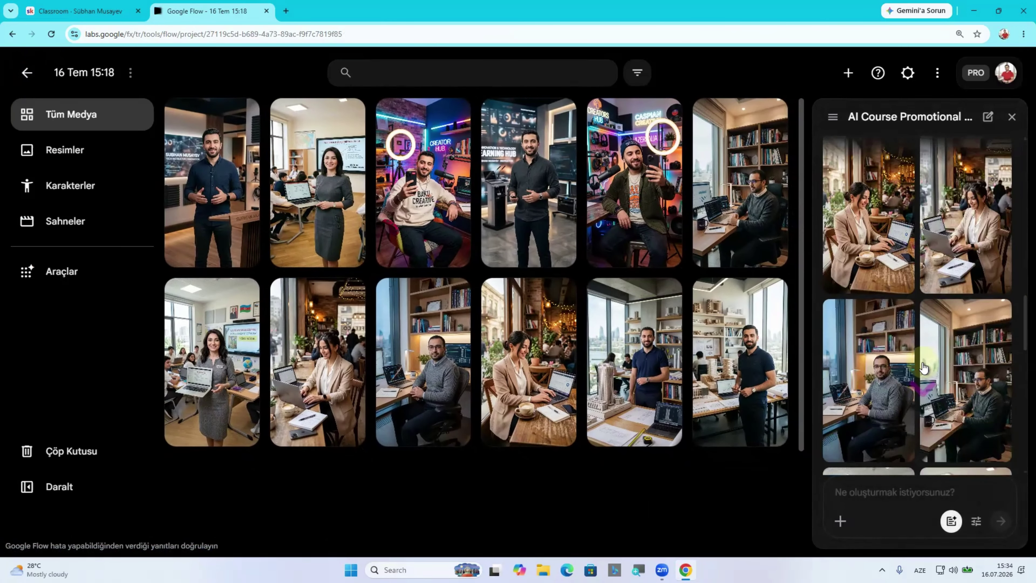
{"action": "scroll", "coordinate": [924, 367], "scroll_direction": "down", "scroll_amount": 10}
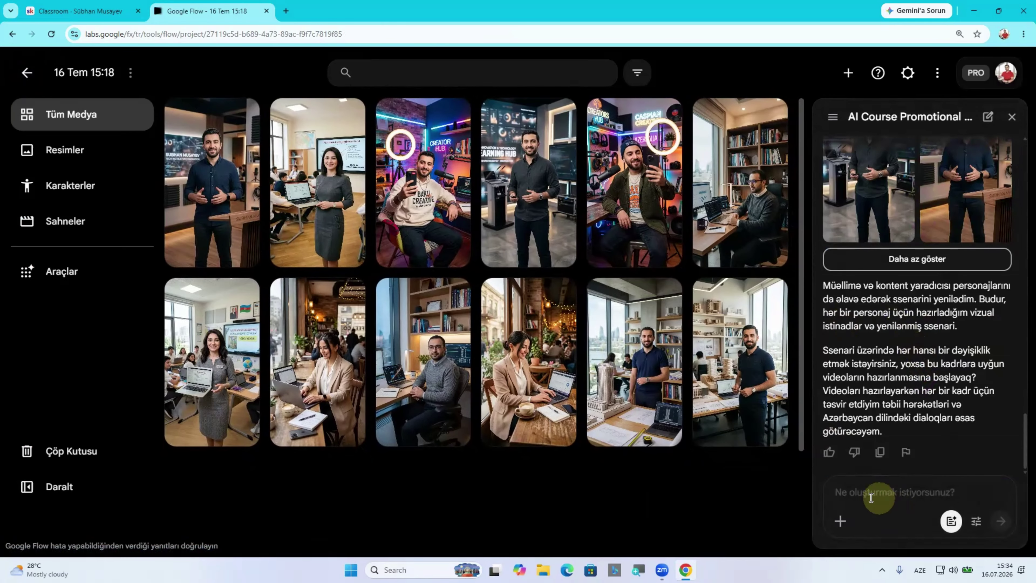
{"action": "type", "text": "Növbəti mərhələyə keçək. İndi nə etməliyik? Videoları hazırlamağa başlayaq?"}
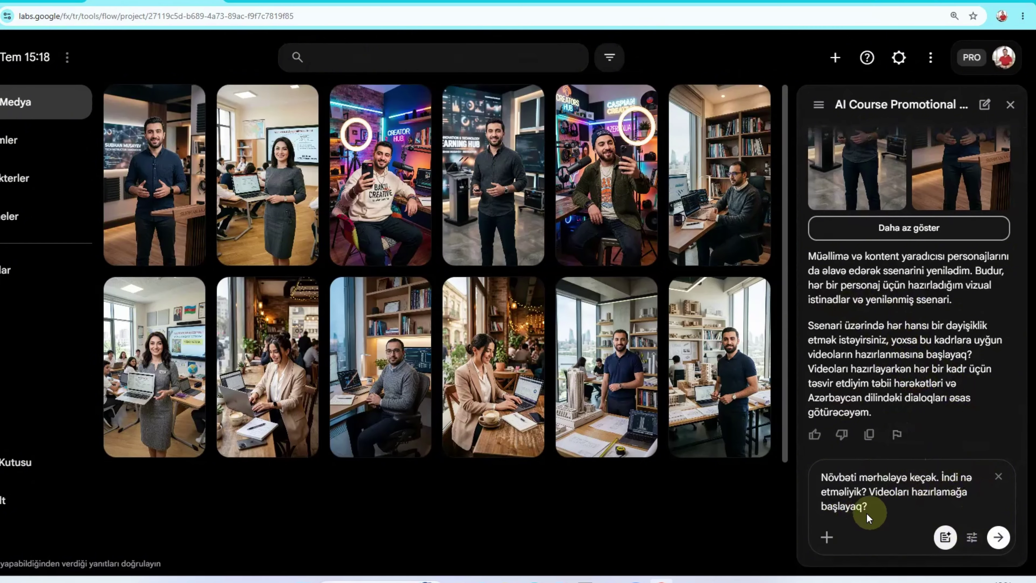
{"action": "left_click", "coordinate": [997, 539]}
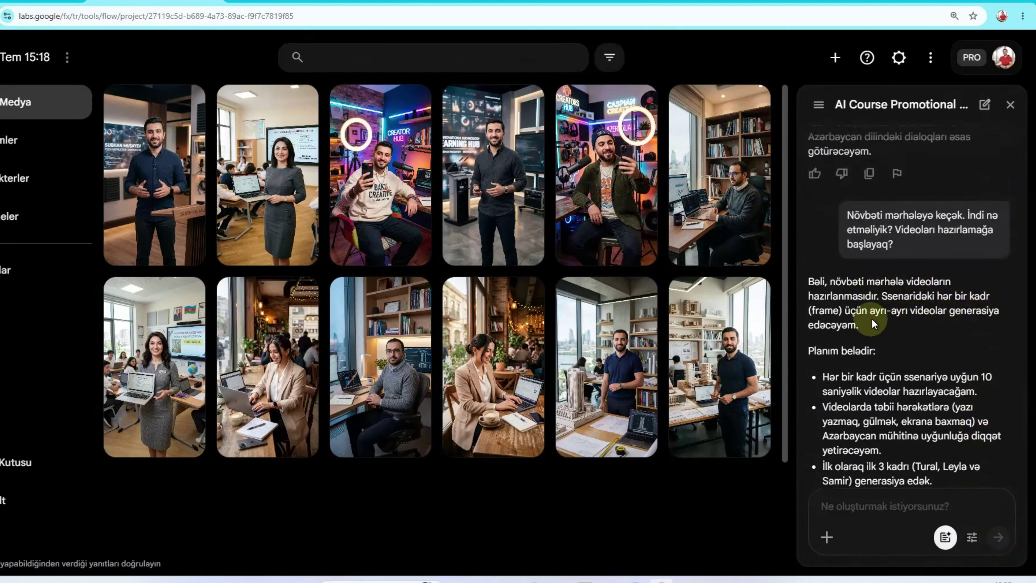
- Read the agent's video plan and approve generating the first 3 videos, for this request only
{"action": "scroll", "coordinate": [893, 322], "scroll_direction": "down", "scroll_amount": 2}
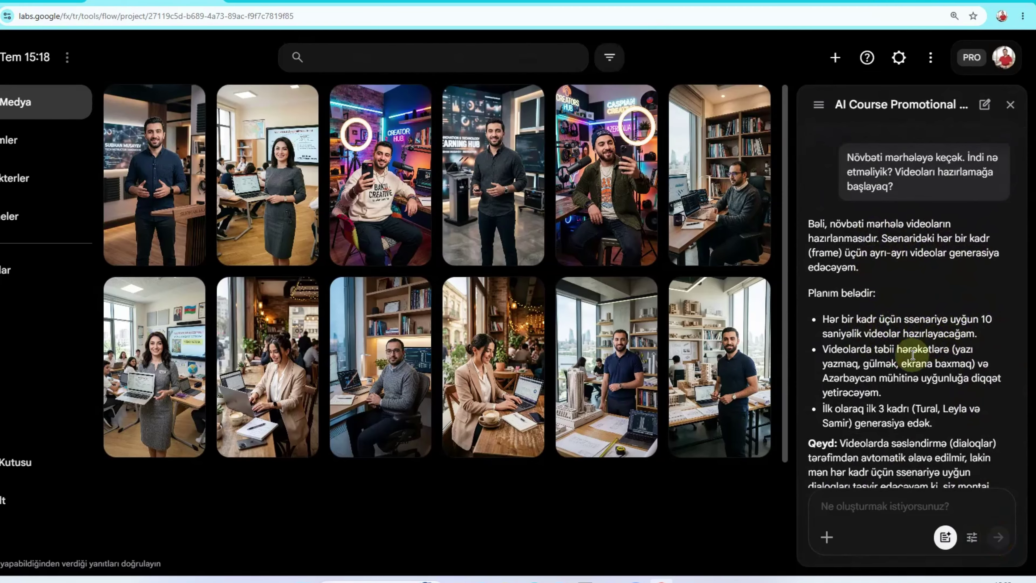
{"action": "scroll", "coordinate": [911, 351], "scroll_direction": "down", "scroll_amount": 2}
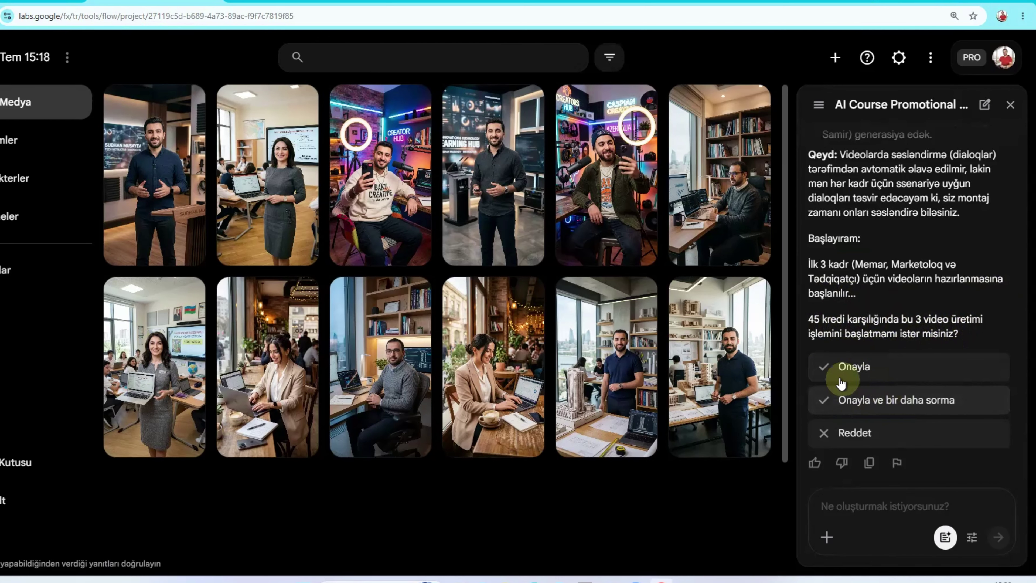
{"action": "left_click", "coordinate": [854, 366]}
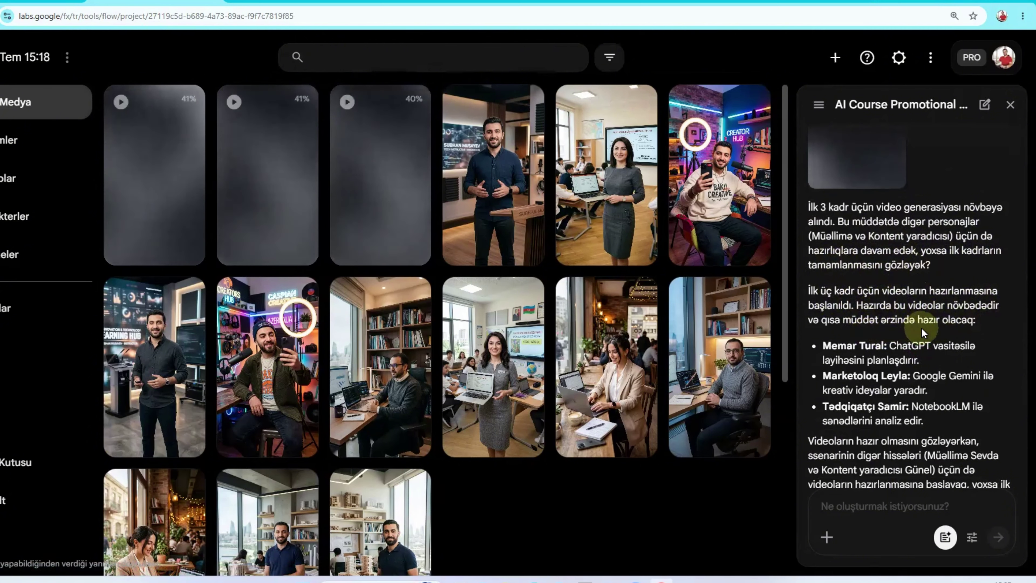
- Read the agent's follow-up question and send the reply "ilk kadrları görmək istəyirəm"
{"action": "scroll", "coordinate": [907, 331], "scroll_direction": "down", "scroll_amount": 2}
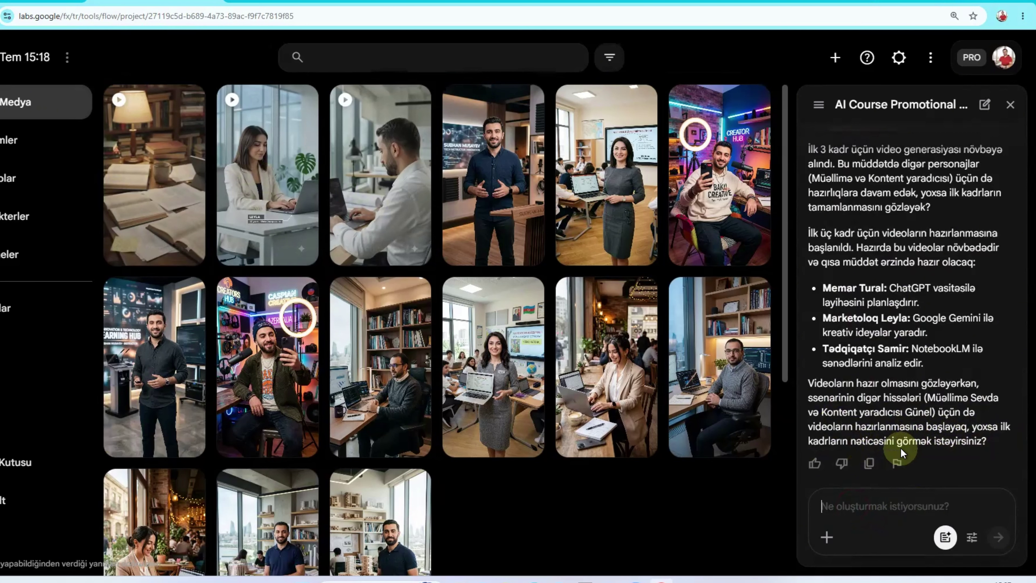
{"action": "type", "text": "ilk kadrları görmək istəyirəm"}
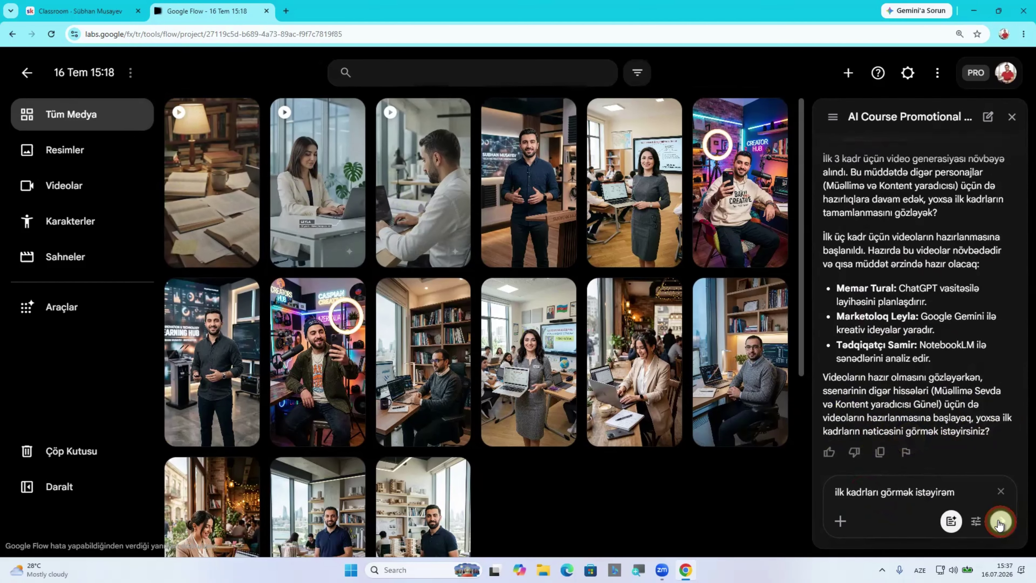
{"action": "left_click", "coordinate": [999, 537]}
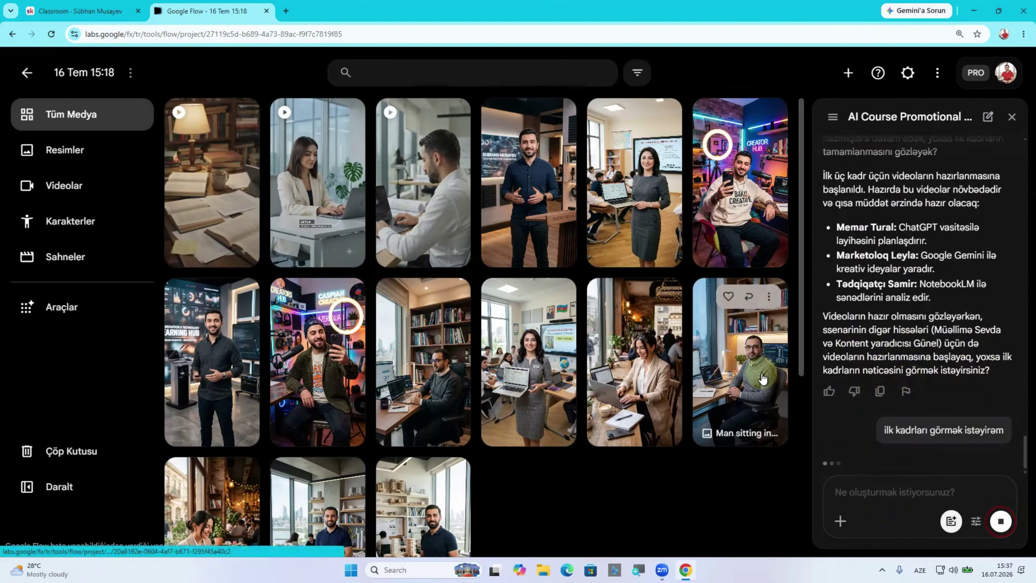
- Play the three generated videos of the architect, the woman with the laptop and the researcher to check their content and voiceover
{"action": "left_click", "coordinate": [422, 198]}
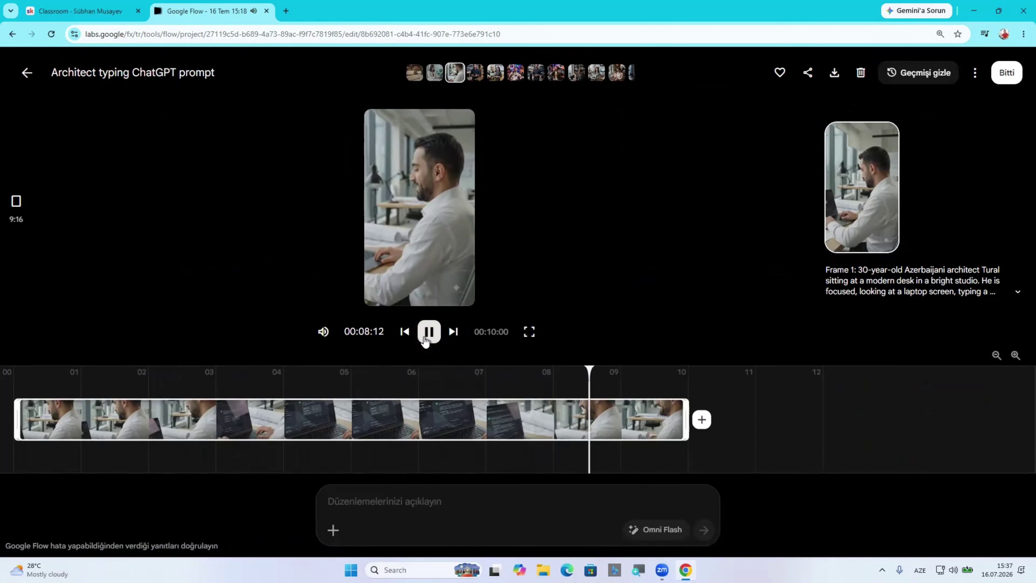
{"action": "left_click", "coordinate": [29, 75]}
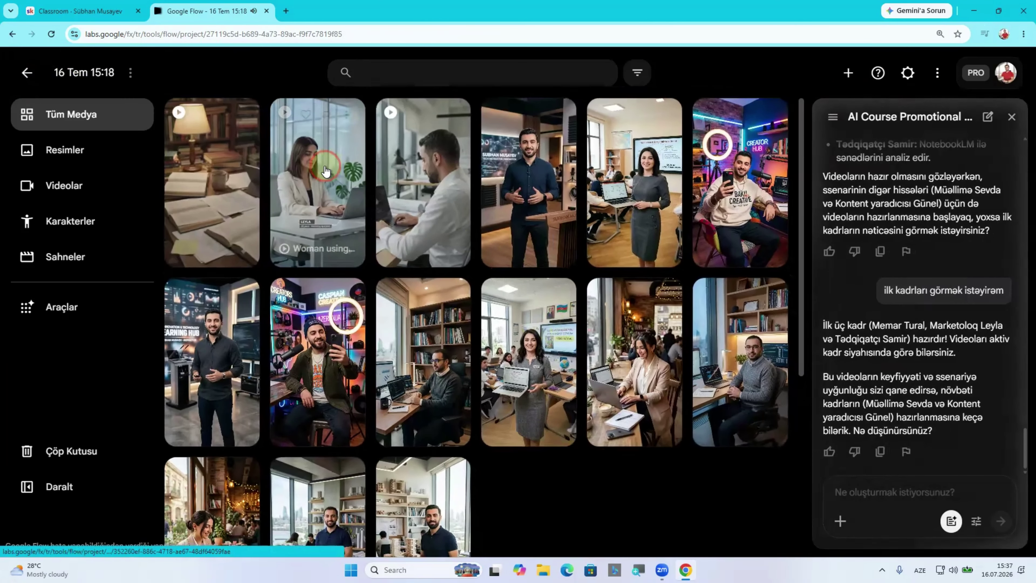
{"action": "left_click", "coordinate": [464, 235]}
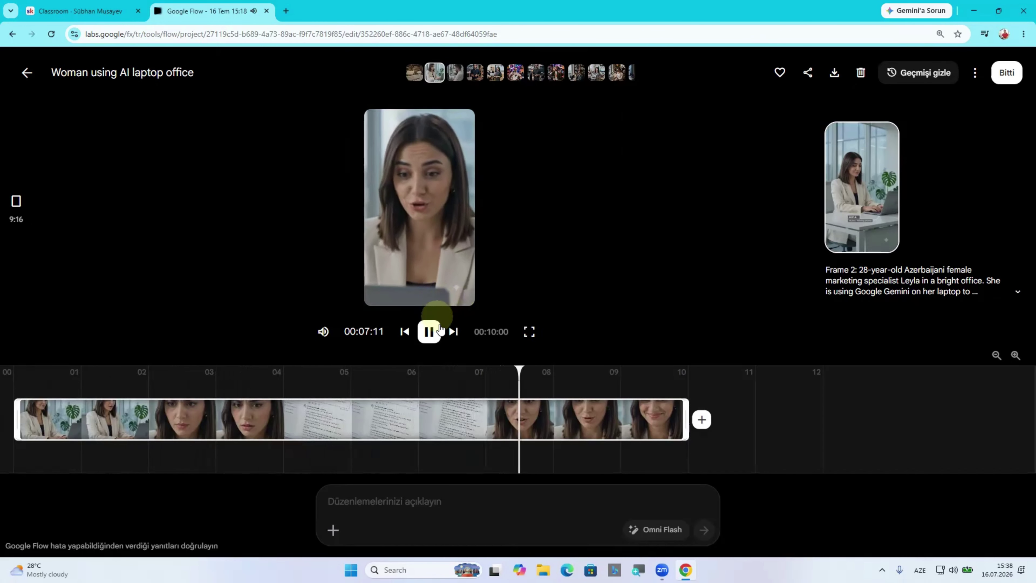
{"action": "left_click", "coordinate": [440, 334]}
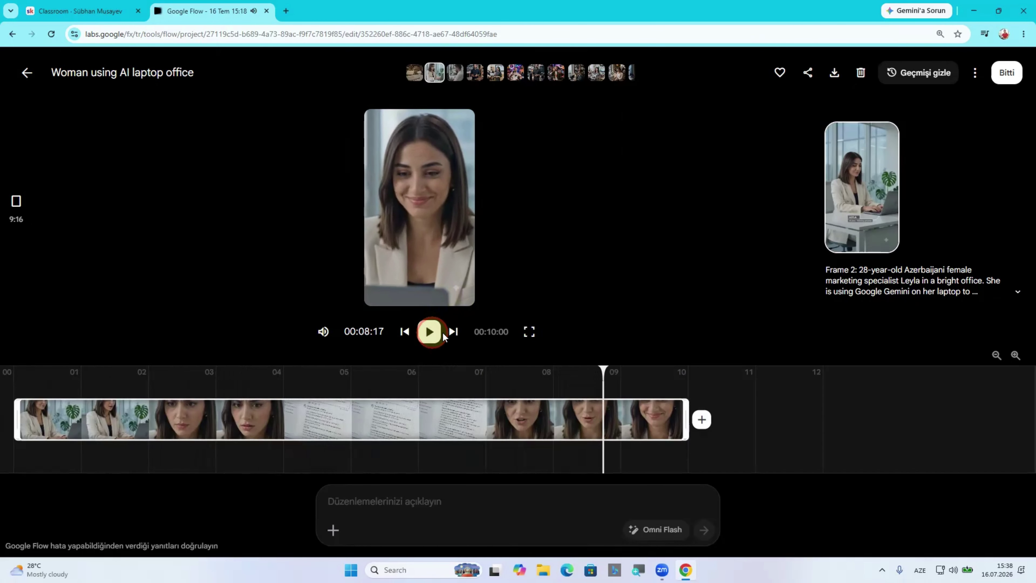
{"action": "left_click", "coordinate": [25, 82]}
{"action": "left_click", "coordinate": [195, 158]}
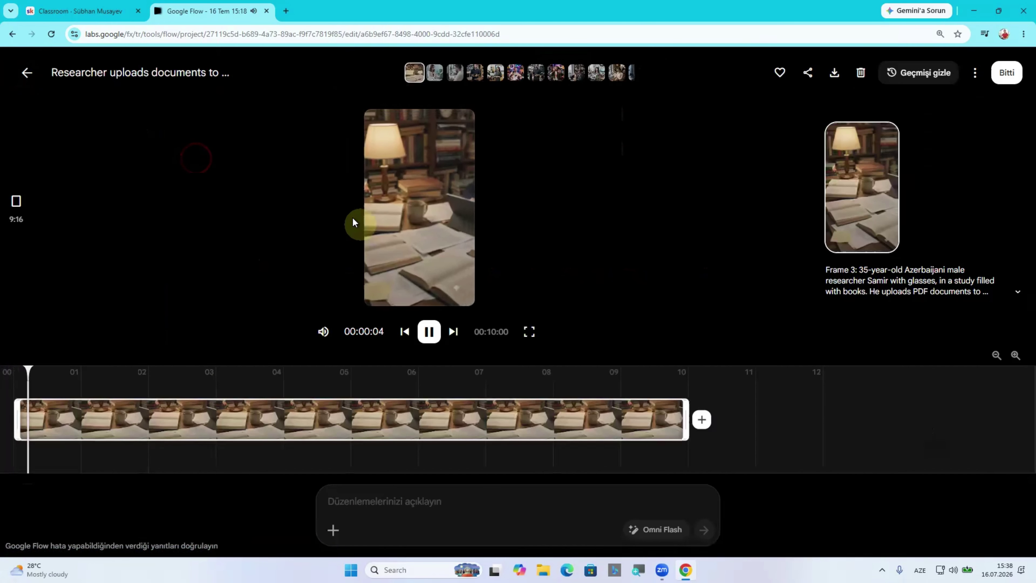
{"action": "left_click", "coordinate": [429, 332]}
{"action": "left_click", "coordinate": [20, 73]}
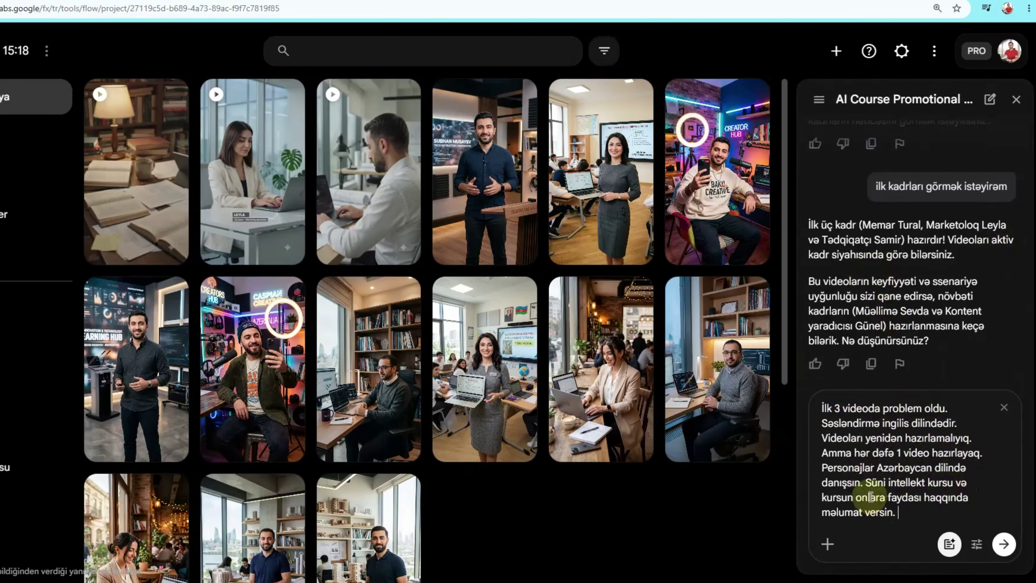
- Ask the agent to remake the 3 English-voiced videos one at a time, with characters speaking Azerbaijani about the AI course and its benefits
{"action": "left_click", "coordinate": [1004, 544]}
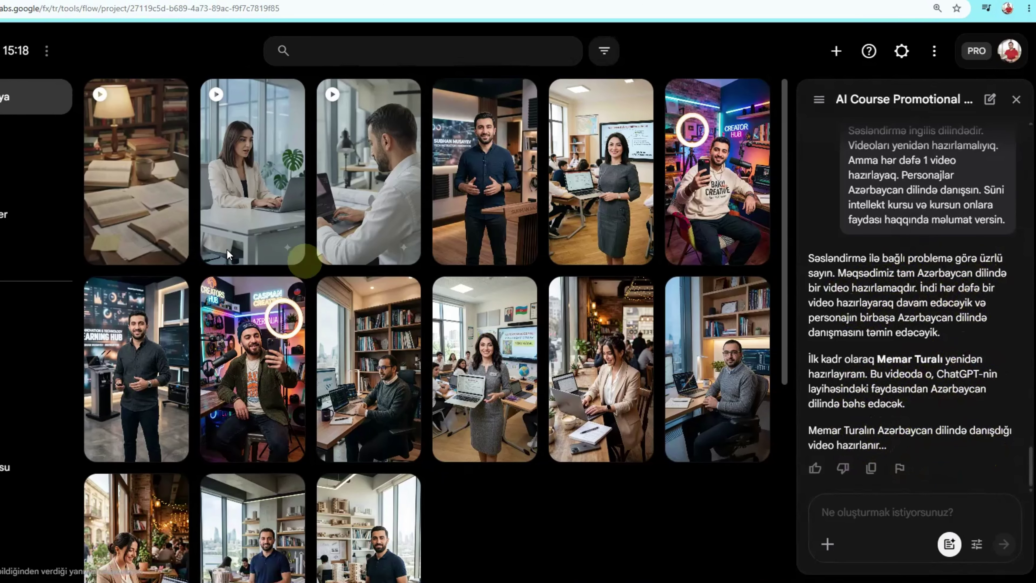
{"action": "scroll", "coordinate": [206, 260], "scroll_direction": "down", "scroll_amount": 2}
{"action": "scroll", "coordinate": [206, 260], "scroll_direction": "up", "scroll_amount": 2}
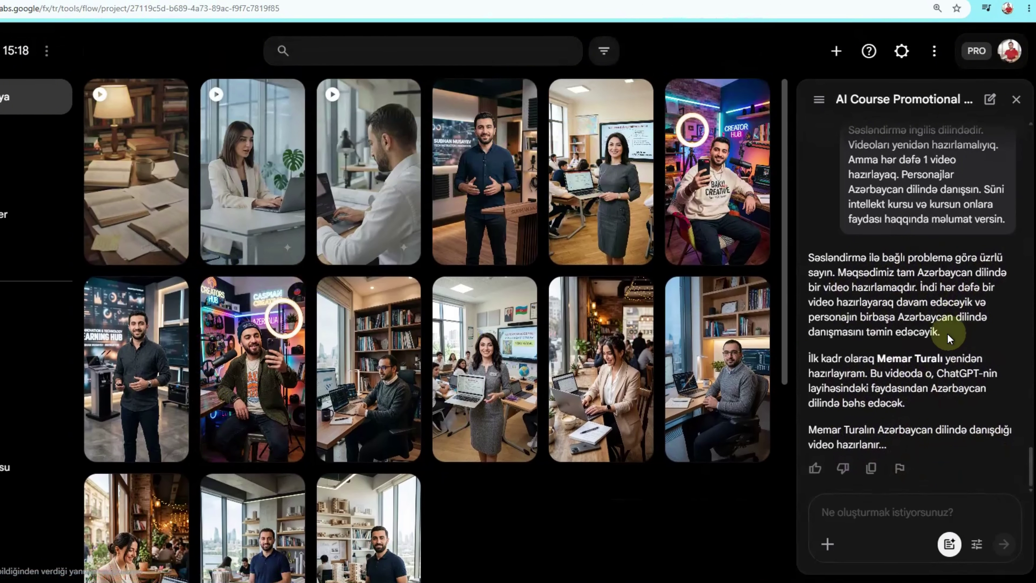
{"action": "scroll", "coordinate": [929, 339], "scroll_direction": "up", "scroll_amount": 5}
{"action": "scroll", "coordinate": [929, 339], "scroll_direction": "down", "scroll_amount": 5}
- Send the agent "Başla" and approve generating the single architect video, for this request only
{"action": "left_click", "coordinate": [863, 514]}
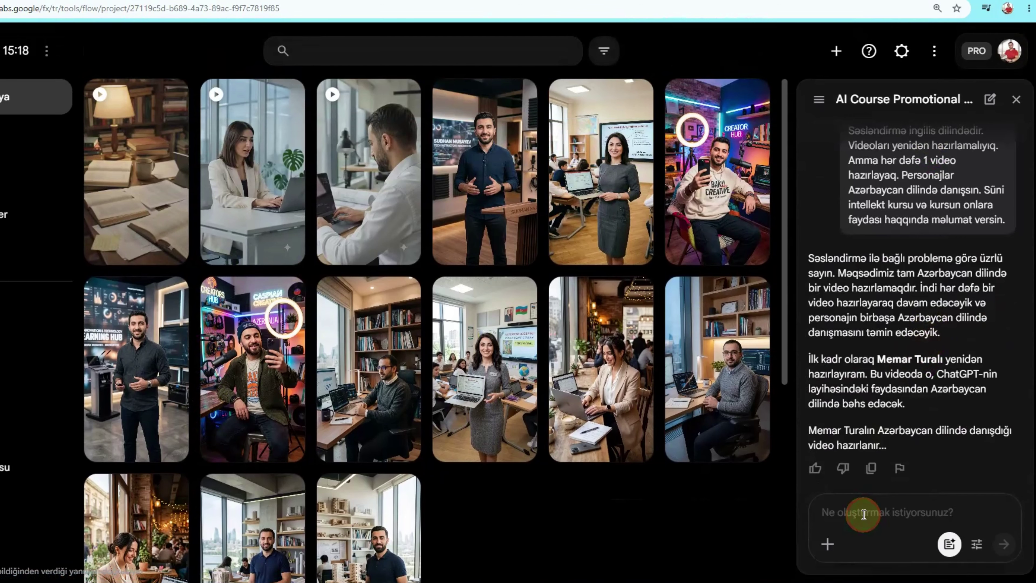
{"action": "type", "text": "Başla"}
{"action": "key", "text": "Return"}
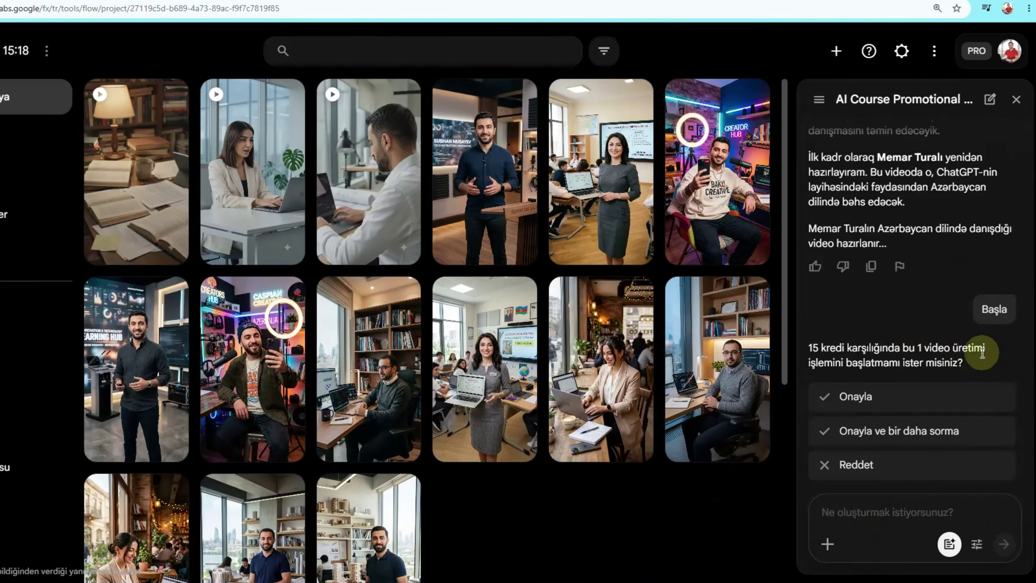
{"action": "left_click", "coordinate": [857, 403]}
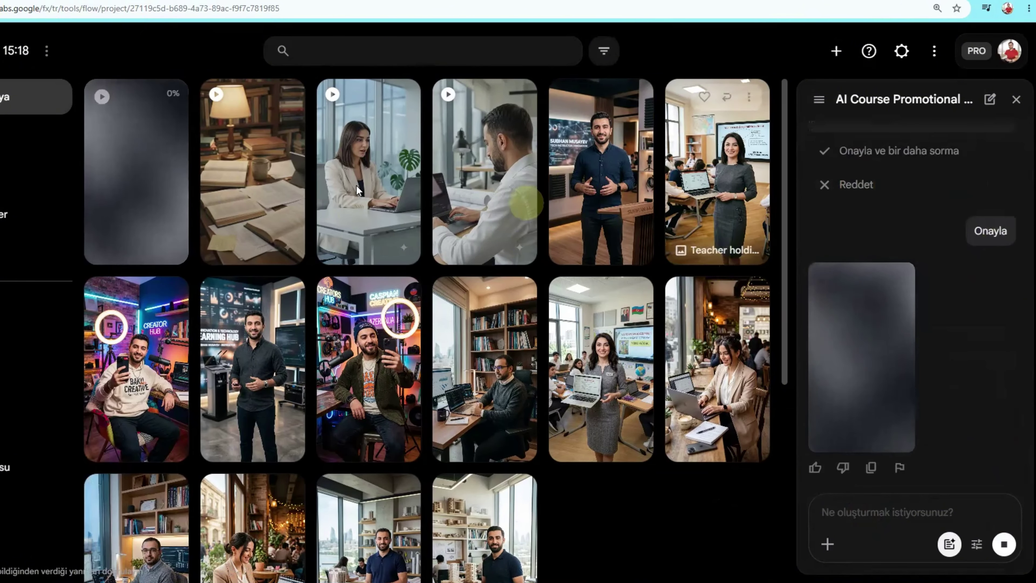
- Check the remaining Google Flow credits in the account details, and close them
{"action": "left_click", "coordinate": [977, 51]}
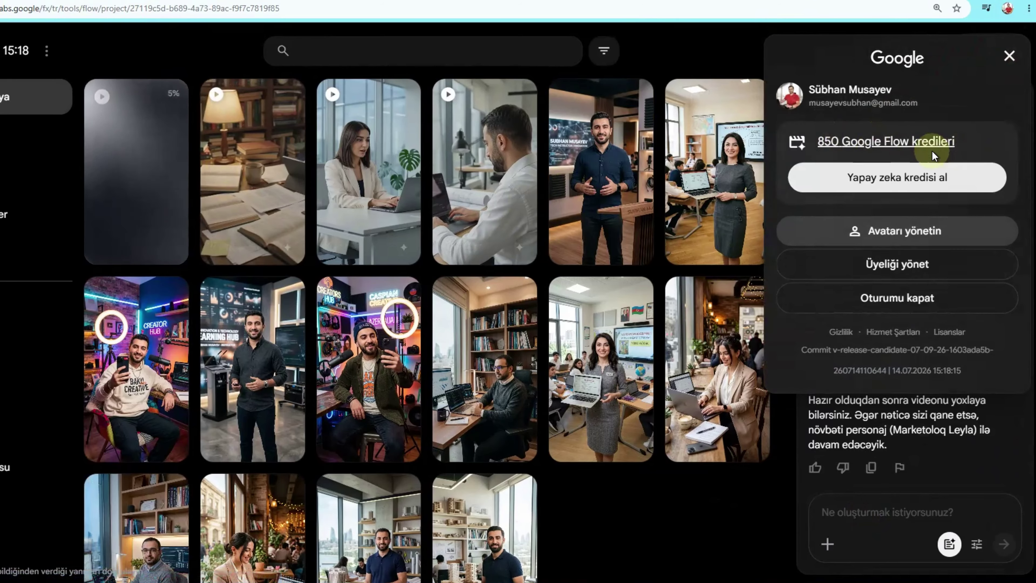
{"action": "left_click", "coordinate": [1008, 56]}
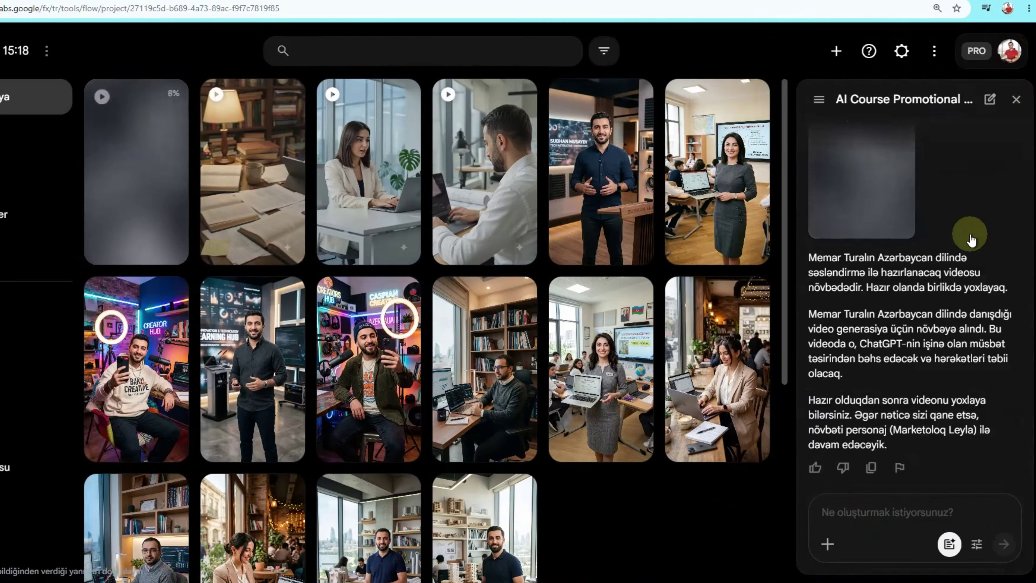
- Play the newly generated architect video to check its Azerbaijani voiceover, and return to the project's media
{"action": "mouse_move", "coordinate": [167, 93]}
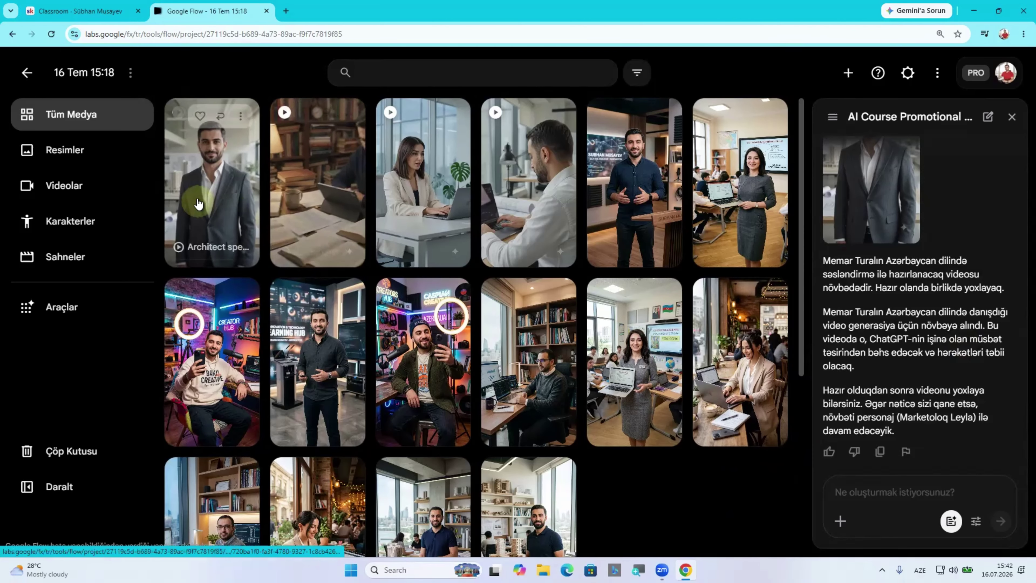
{"action": "left_click", "coordinate": [110, 198]}
{"action": "left_click", "coordinate": [428, 331]}
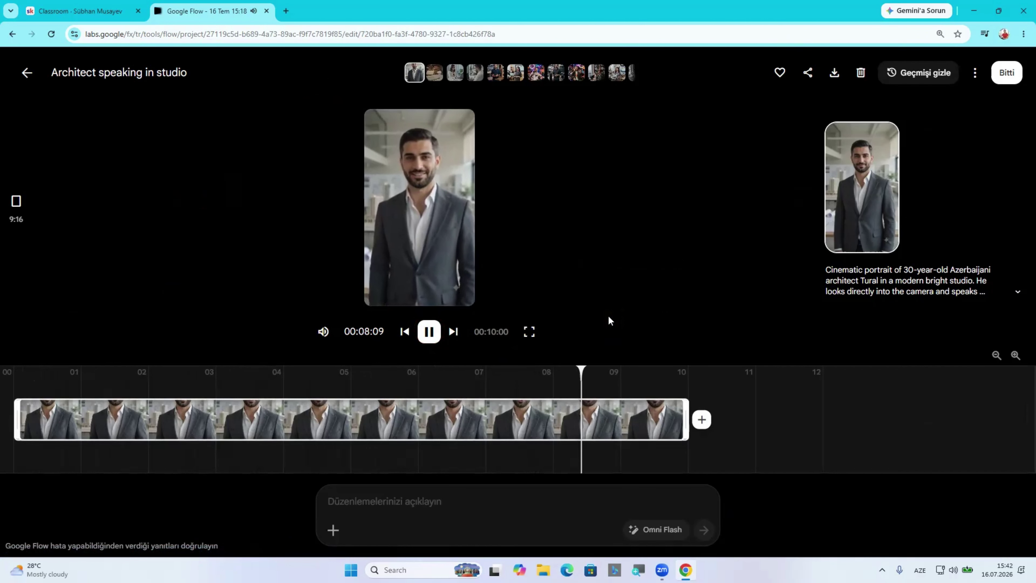
{"action": "left_click", "coordinate": [429, 331]}
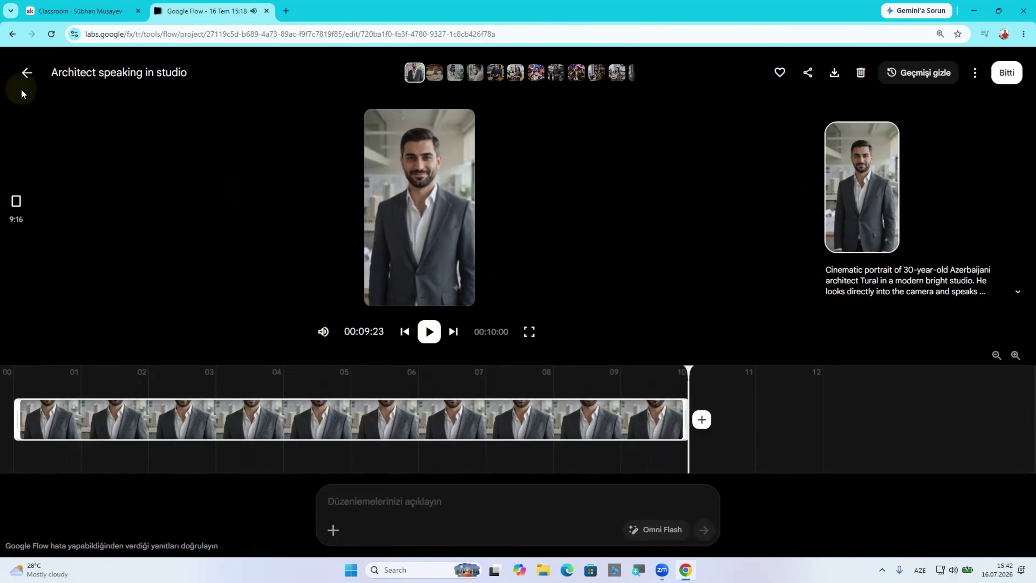
{"action": "left_click", "coordinate": [27, 72]}
- Tell the agent to continue, but to use the instructor's name with "Süni intellekt kursu" in this video
{"action": "left_click", "coordinate": [856, 489]}
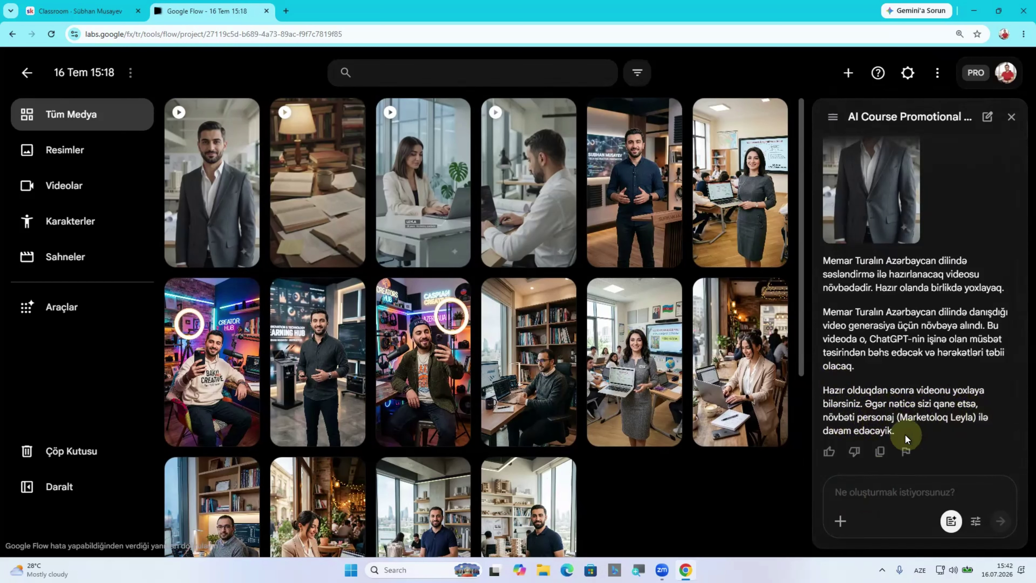
{"action": "type", "text": "Davam edək. Amma bu dəfə videoda mənim adım da istifadə edilsin (Sübhan Musayevin Süni intellekt kursu)"}
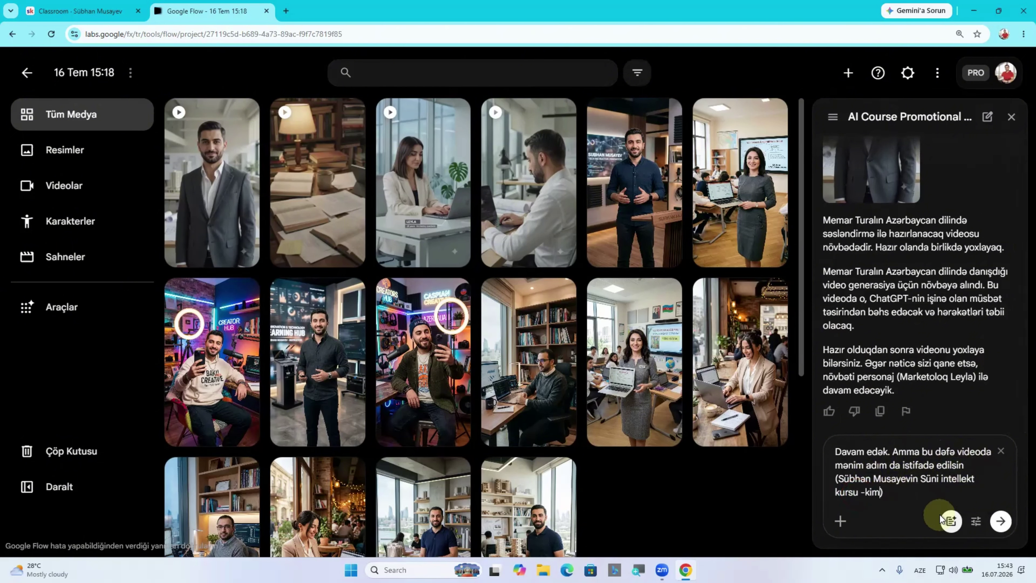
{"action": "left_click", "coordinate": [1000, 521]}
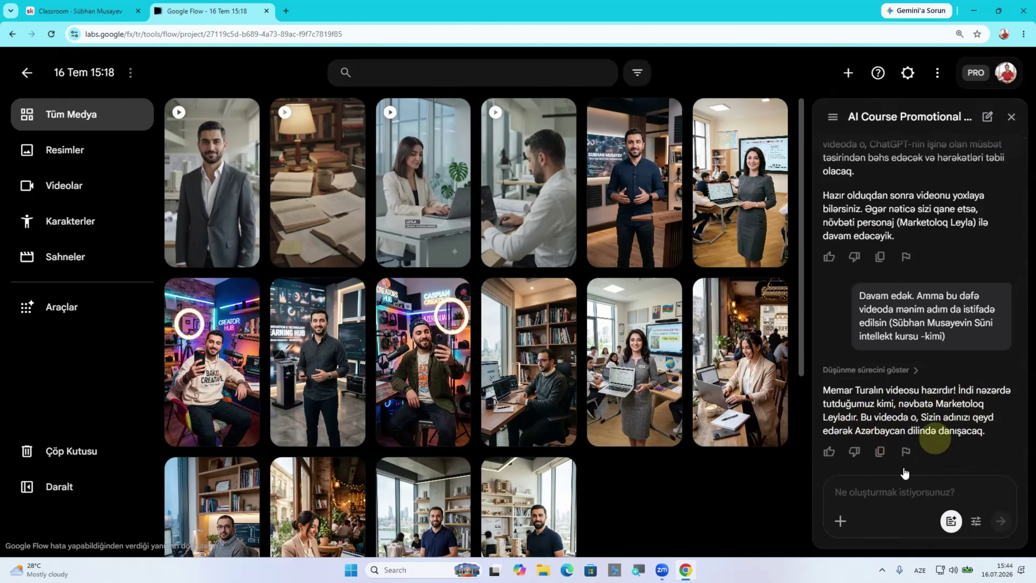
- Send the agent "Başla" and approve generating the single marketer video, for this request only
{"action": "left_click", "coordinate": [884, 496]}
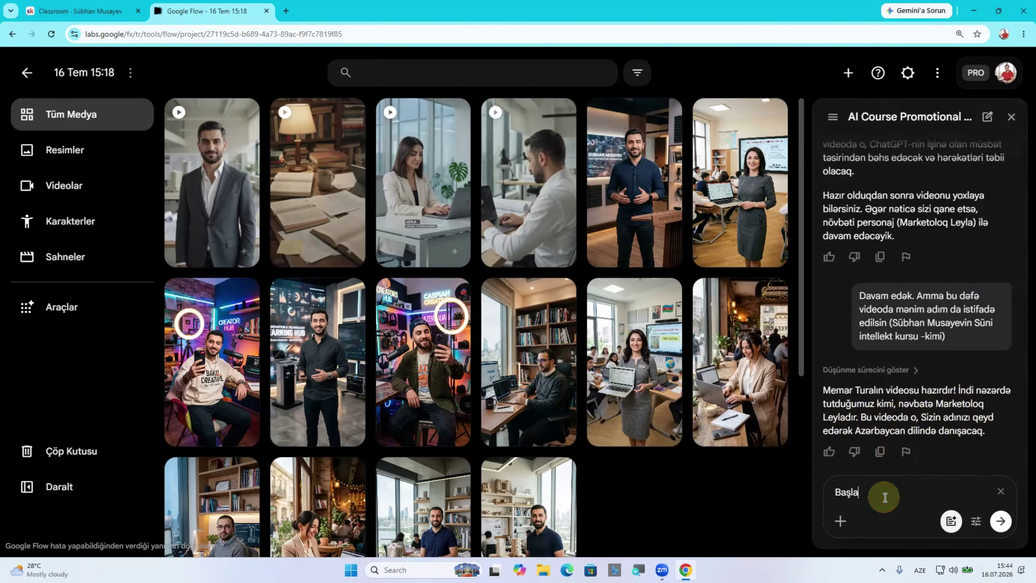
{"action": "type", "text": "Başla"}
{"action": "key", "text": "Return"}
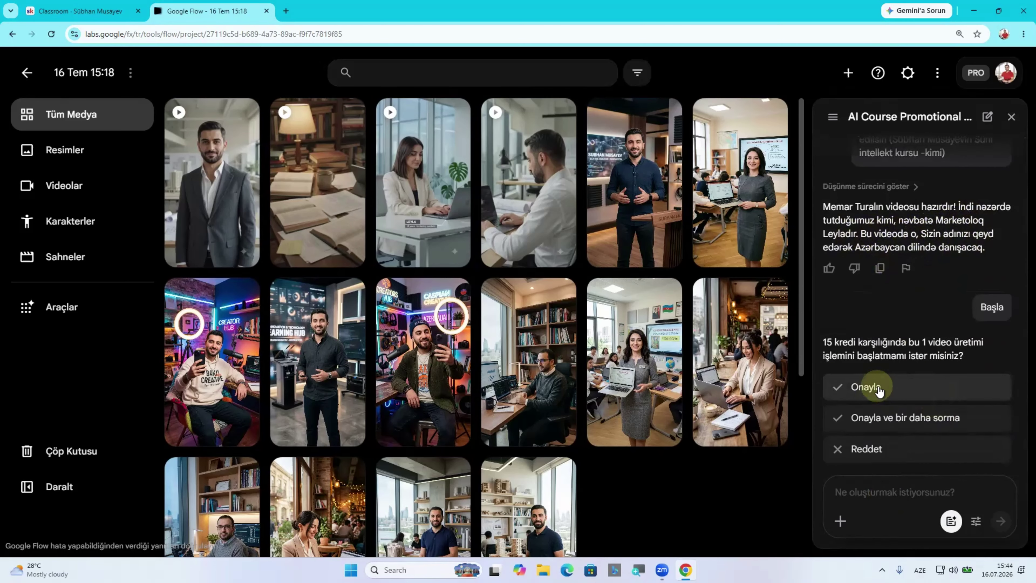
{"action": "left_click", "coordinate": [866, 387]}
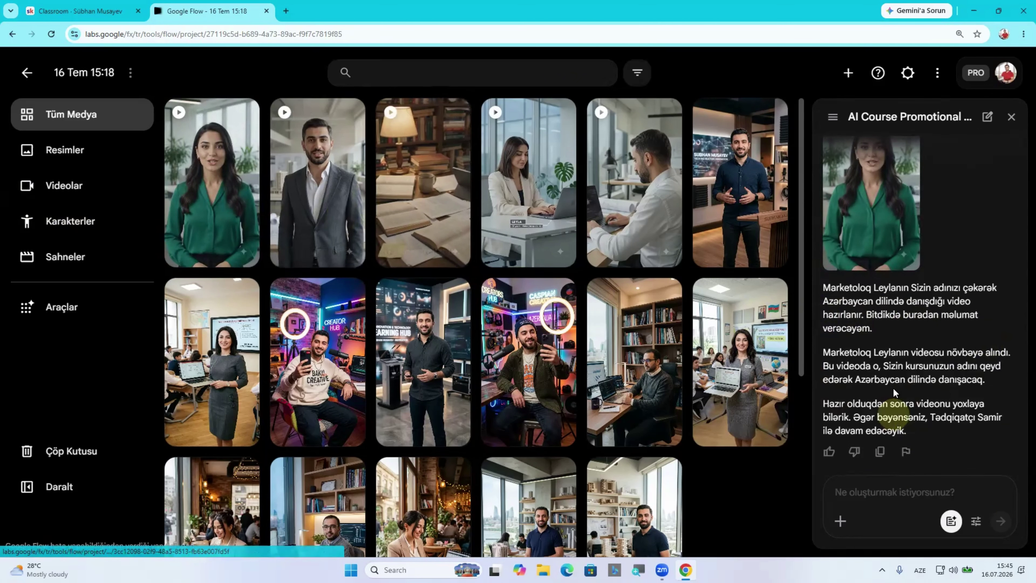
- Play the new video of the marketer in the green blouse to check it, and return to the project's media
{"action": "left_click", "coordinate": [203, 194]}
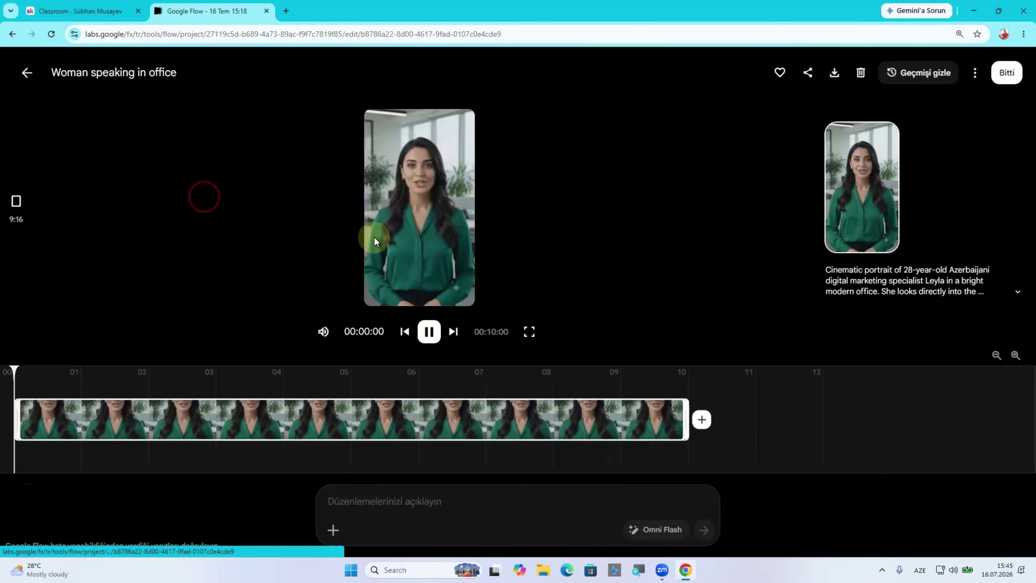
{"action": "left_click", "coordinate": [429, 331]}
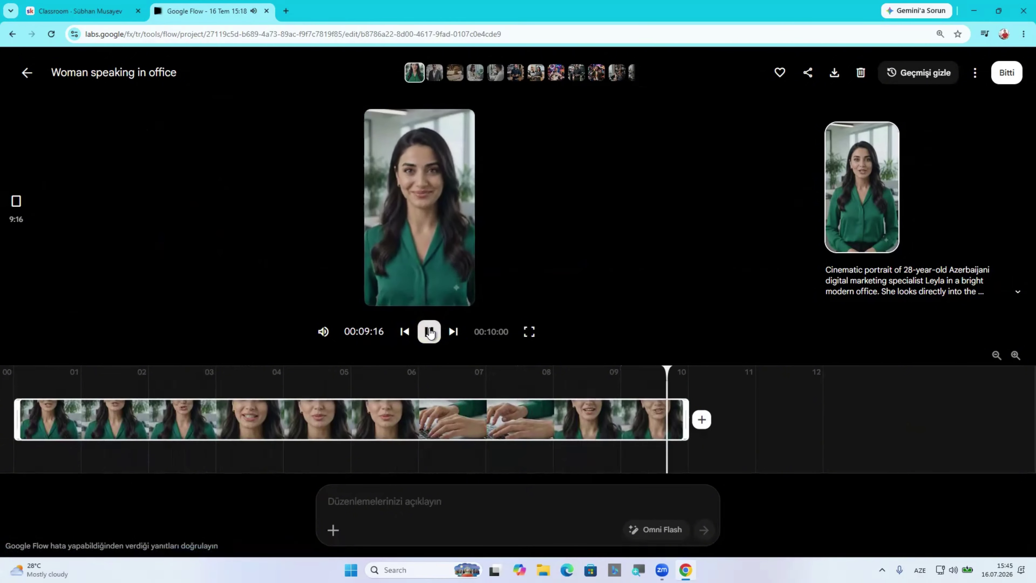
{"action": "left_click", "coordinate": [28, 73]}
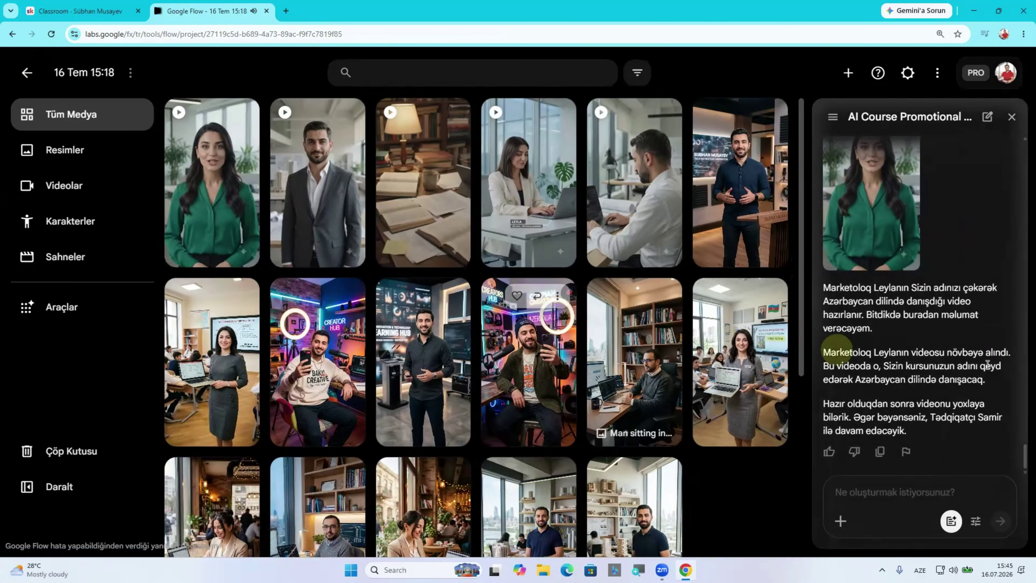
- Send the agent "Davam edək" and approve generating the single researcher video, for this request only
{"action": "left_click", "coordinate": [860, 491]}
{"action": "type", "text": "Davam edək"}
{"action": "key", "text": "Return"}
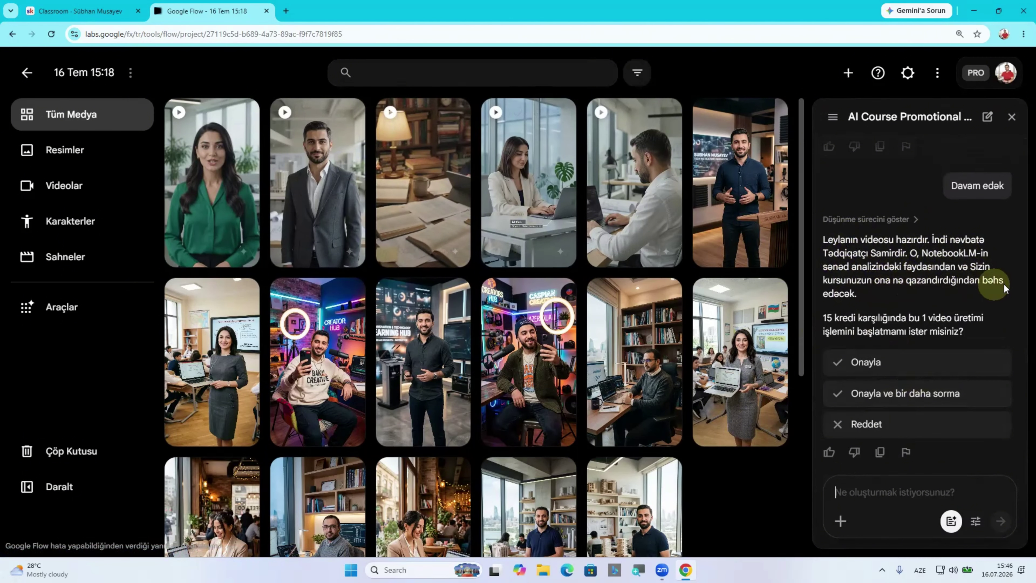
{"action": "left_click", "coordinate": [866, 362]}
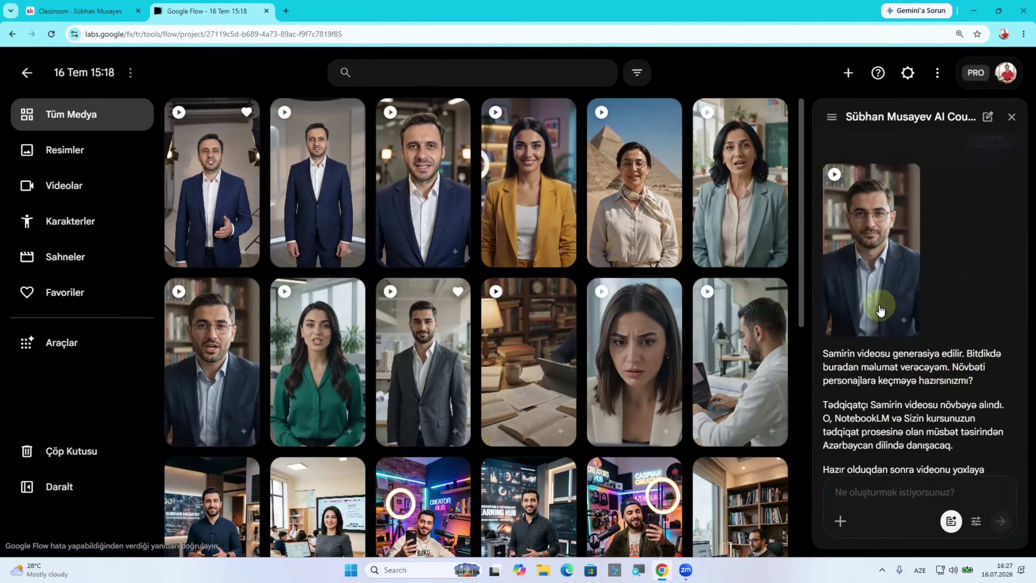
- Play the researcher's video and the classroom teacher's video to check their speech, returning to the project's media after each
{"action": "scroll", "coordinate": [897, 359], "scroll_direction": "down", "scroll_amount": 2}
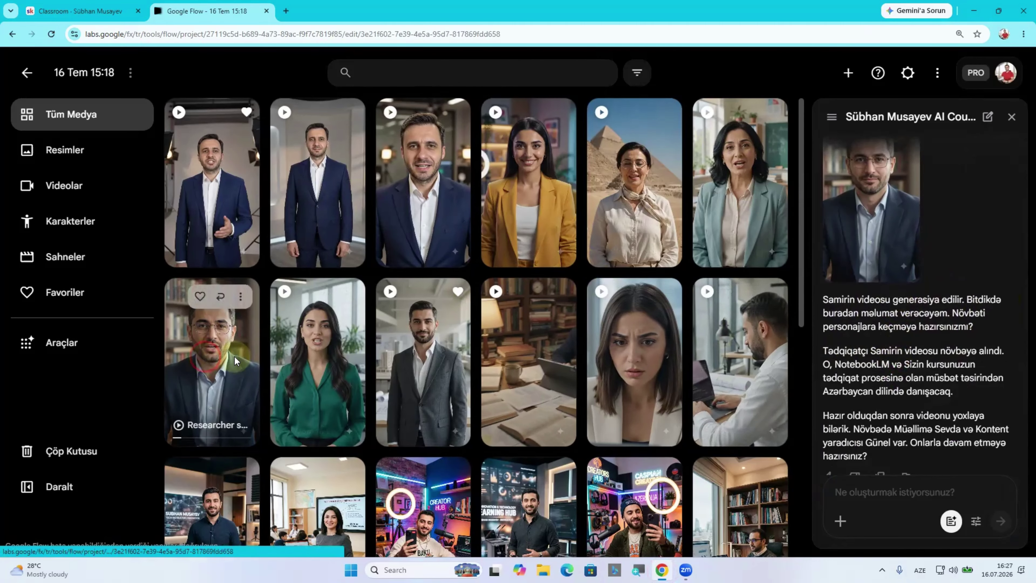
{"action": "left_click", "coordinate": [230, 356]}
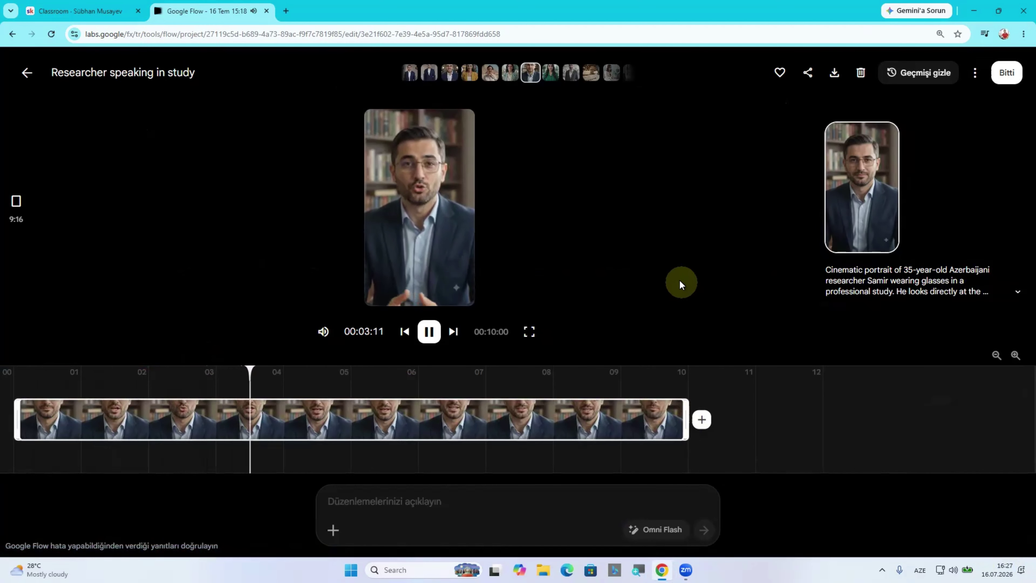
{"action": "left_click", "coordinate": [324, 332]}
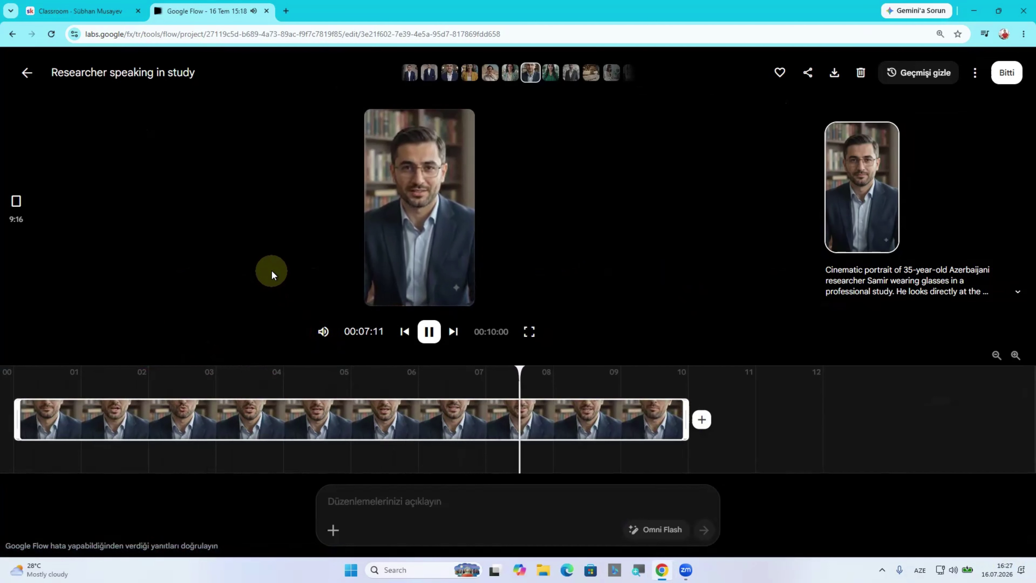
{"action": "left_click", "coordinate": [24, 74]}
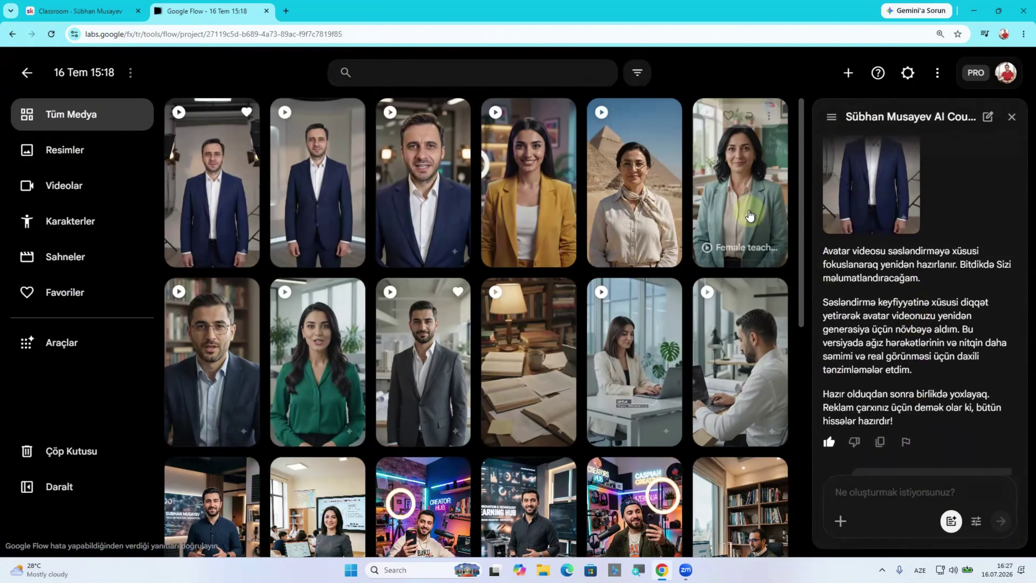
{"action": "left_click", "coordinate": [746, 202]}
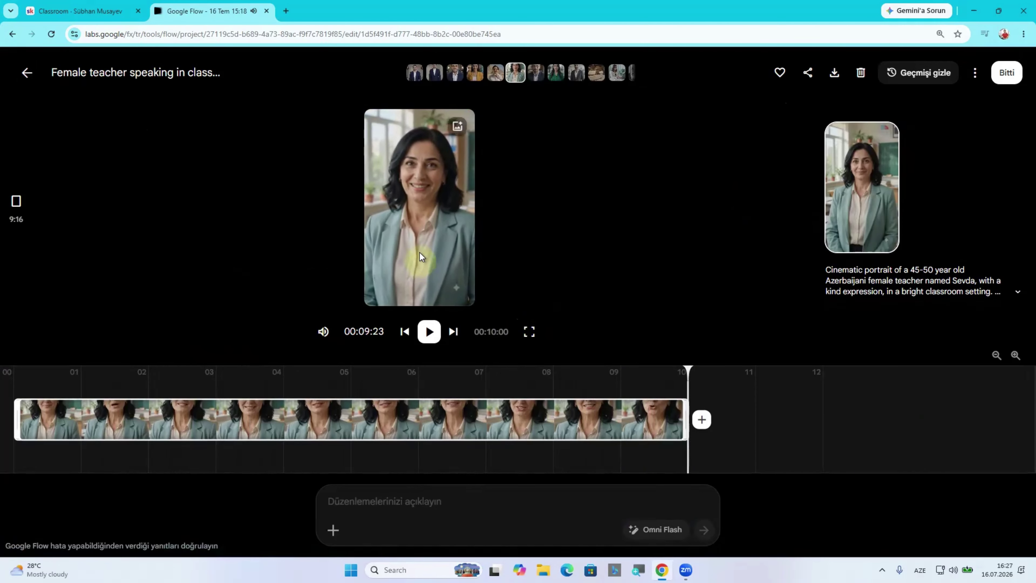
{"action": "left_click", "coordinate": [25, 74]}
- Find the agent chat about the teacher's lesson at the Egyptian pyramids, and play the pyramid video
{"action": "scroll", "coordinate": [963, 332], "scroll_direction": "down", "scroll_amount": 5}
{"action": "scroll", "coordinate": [936, 320], "scroll_direction": "up", "scroll_amount": 5}
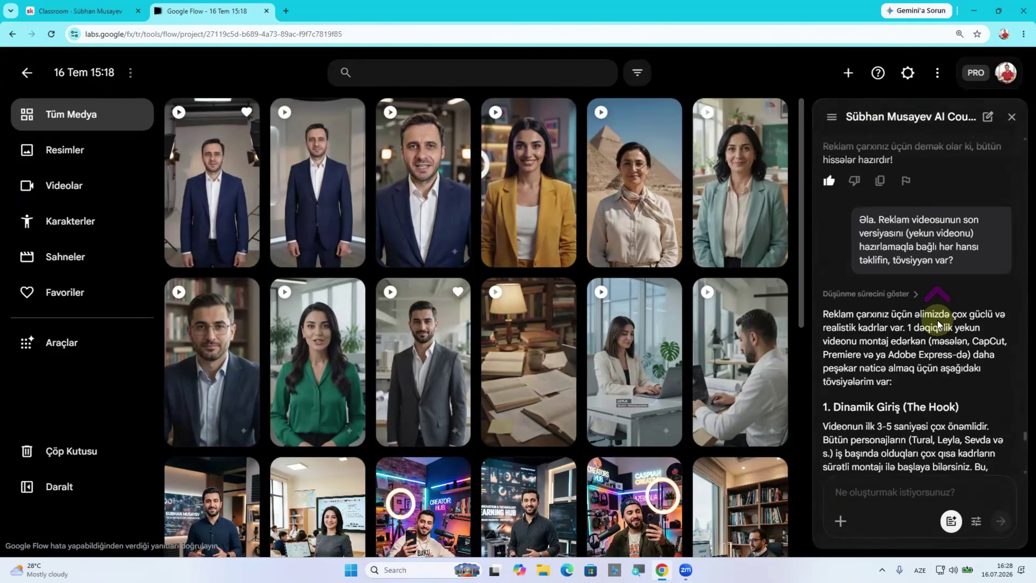
{"action": "scroll", "coordinate": [937, 320], "scroll_direction": "up", "scroll_amount": 10}
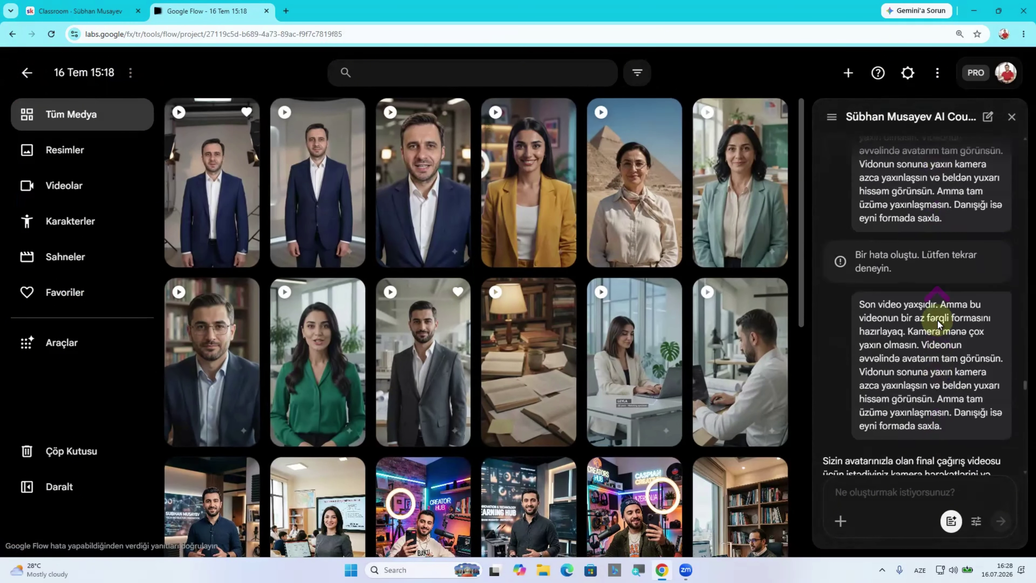
{"action": "scroll", "coordinate": [937, 320], "scroll_direction": "up", "scroll_amount": 10}
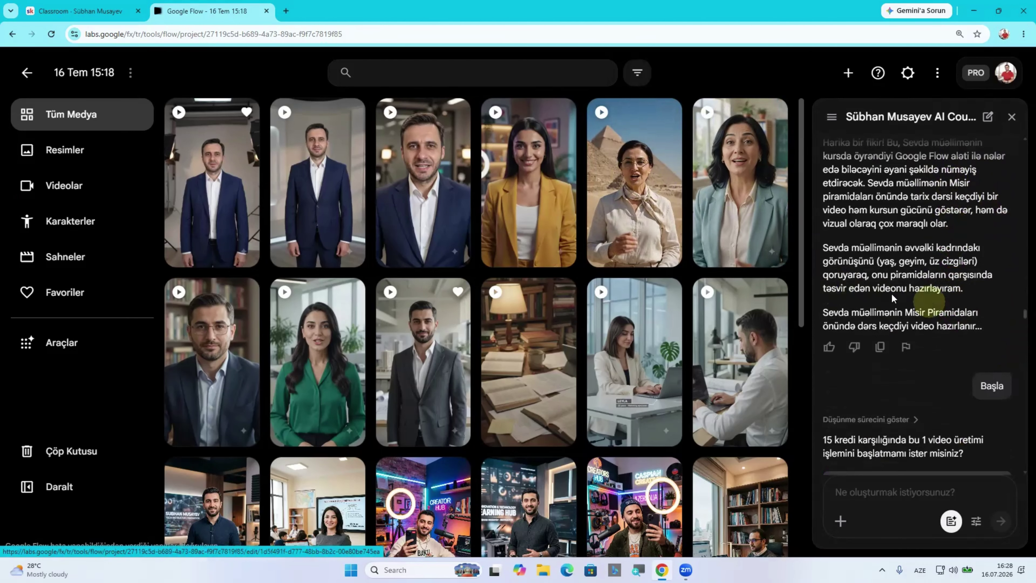
{"action": "scroll", "coordinate": [920, 294], "scroll_direction": "down", "scroll_amount": 3}
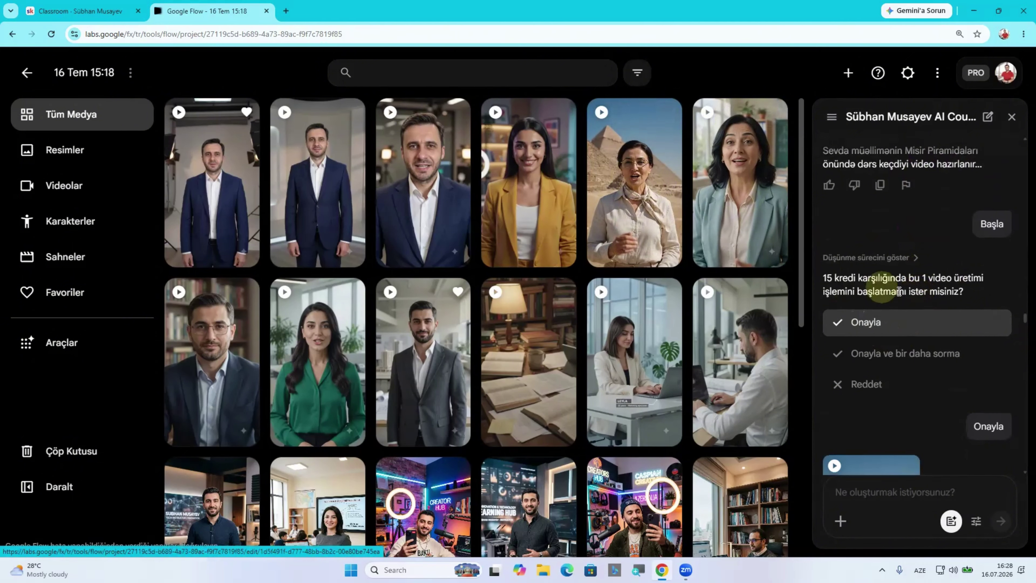
{"action": "left_click", "coordinate": [638, 192]}
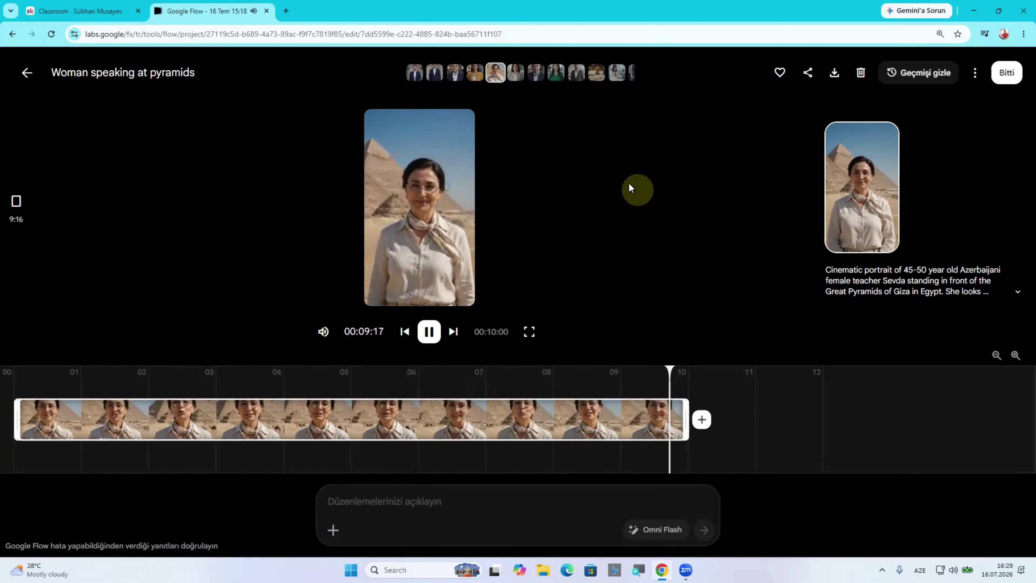
{"action": "left_click", "coordinate": [24, 76]}
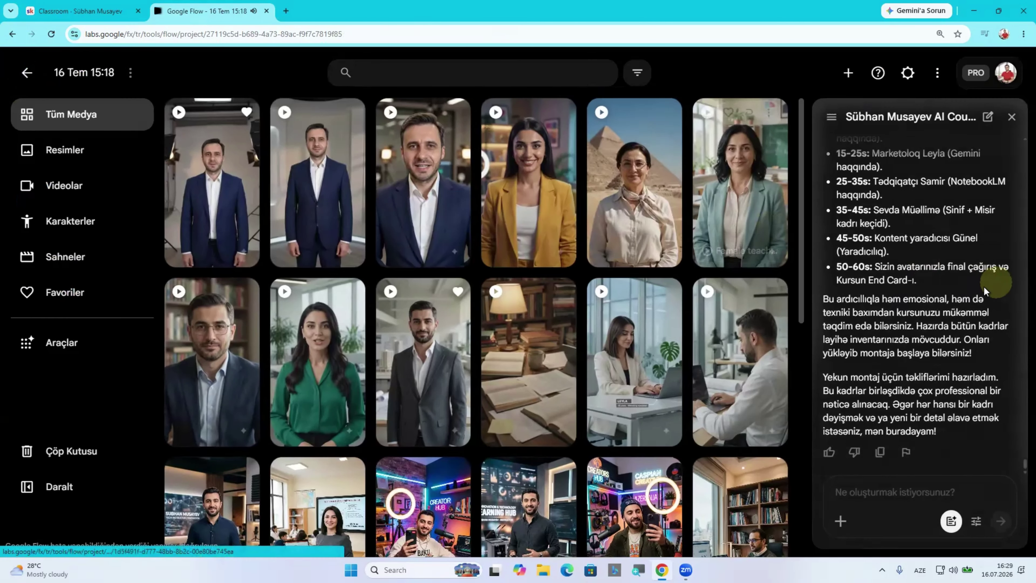
- Play the content creator's video, and read the agent chat about using the instructor's avatar in the final call
{"action": "left_click", "coordinate": [531, 205]}
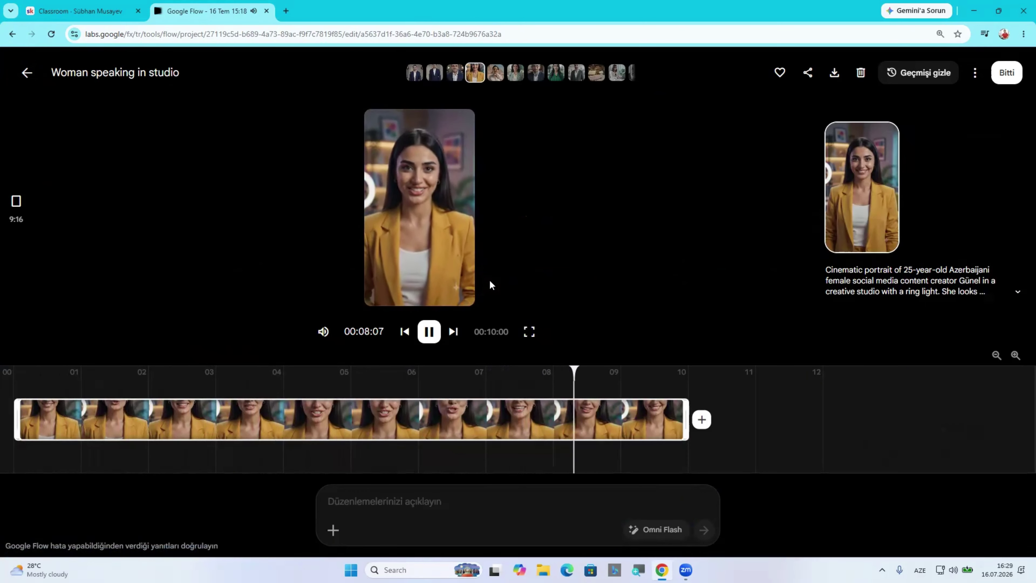
{"action": "left_click", "coordinate": [25, 72]}
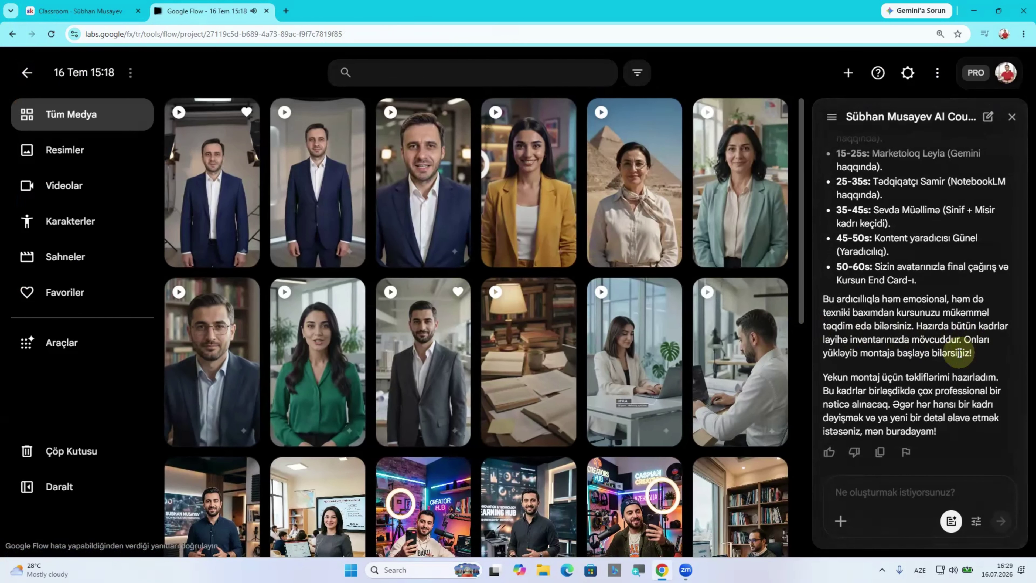
{"action": "scroll", "coordinate": [959, 352], "scroll_direction": "up", "scroll_amount": 5}
{"action": "scroll", "coordinate": [959, 353], "scroll_direction": "up", "scroll_amount": 3}
{"action": "scroll", "coordinate": [916, 346], "scroll_direction": "down", "scroll_amount": 15}
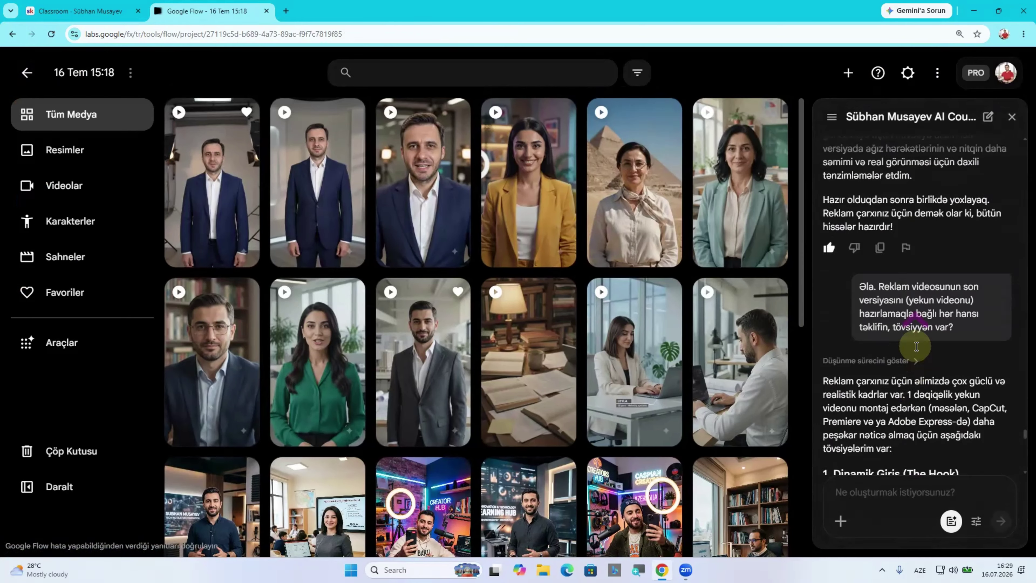
{"action": "scroll", "coordinate": [916, 346], "scroll_direction": "down", "scroll_amount": 15}
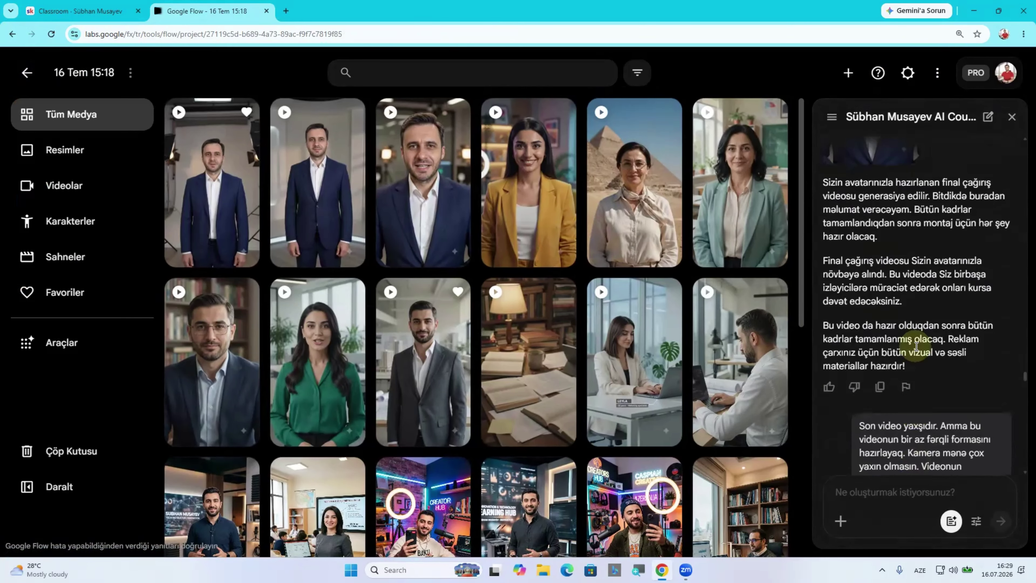
{"action": "scroll", "coordinate": [916, 346], "scroll_direction": "up", "scroll_amount": 3}
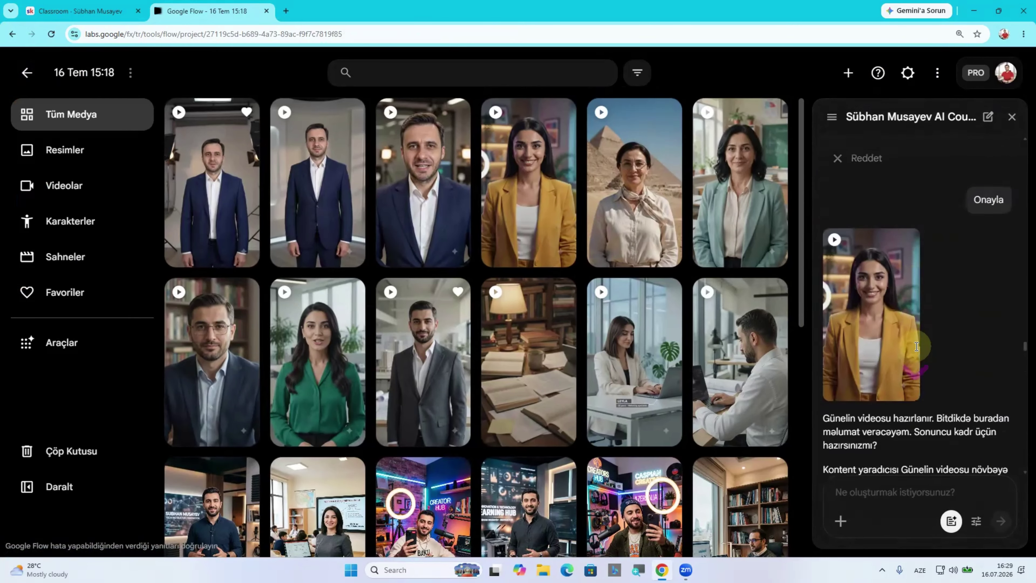
{"action": "scroll", "coordinate": [892, 314], "scroll_direction": "down", "scroll_amount": 5}
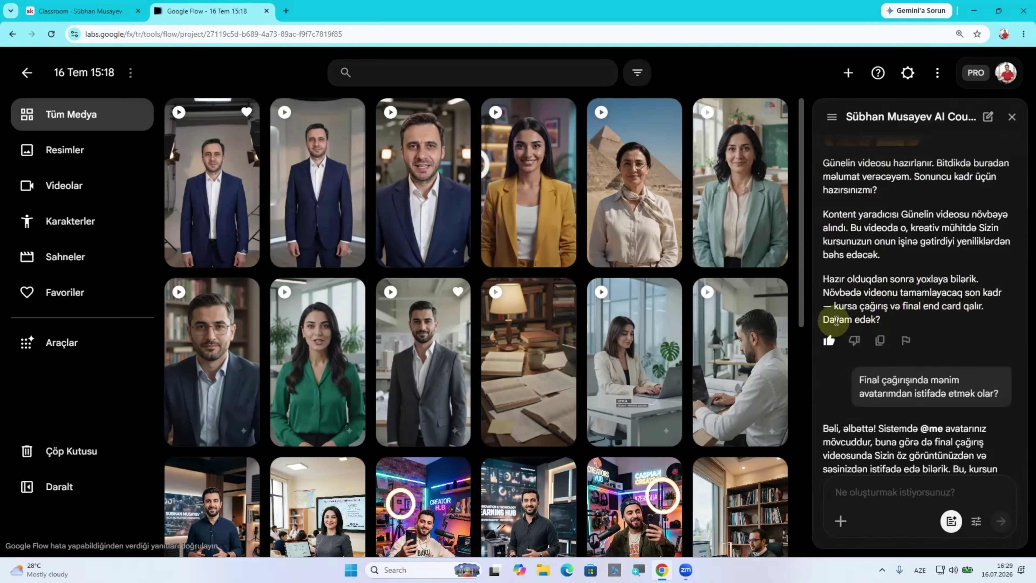
{"action": "scroll", "coordinate": [890, 287], "scroll_direction": "down", "scroll_amount": 2}
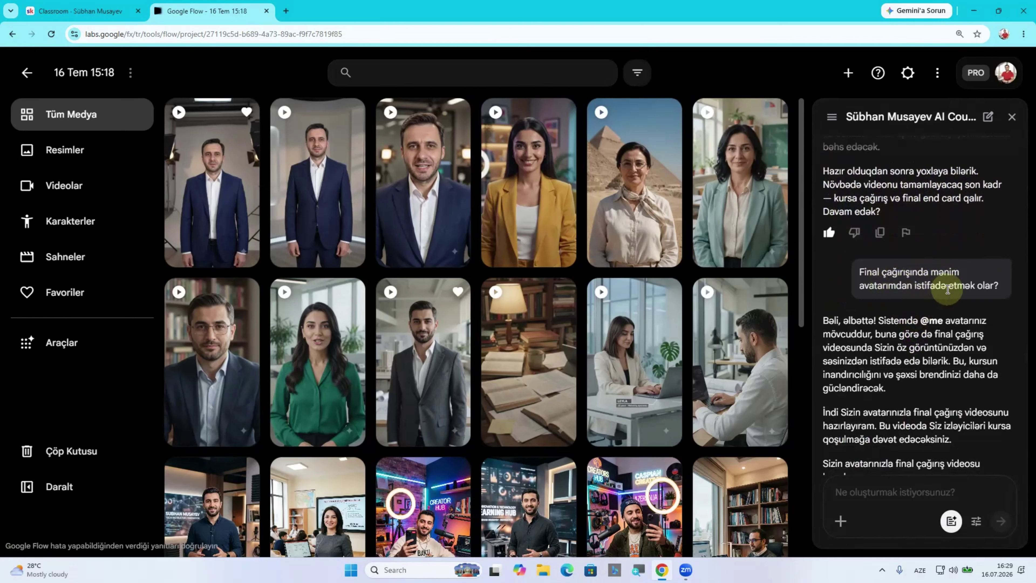
- Look at the Süni İntellekt Təlimi course in the Skool classroom, and return to the Google Flow project
{"action": "mouse_move", "coordinate": [659, 161]}
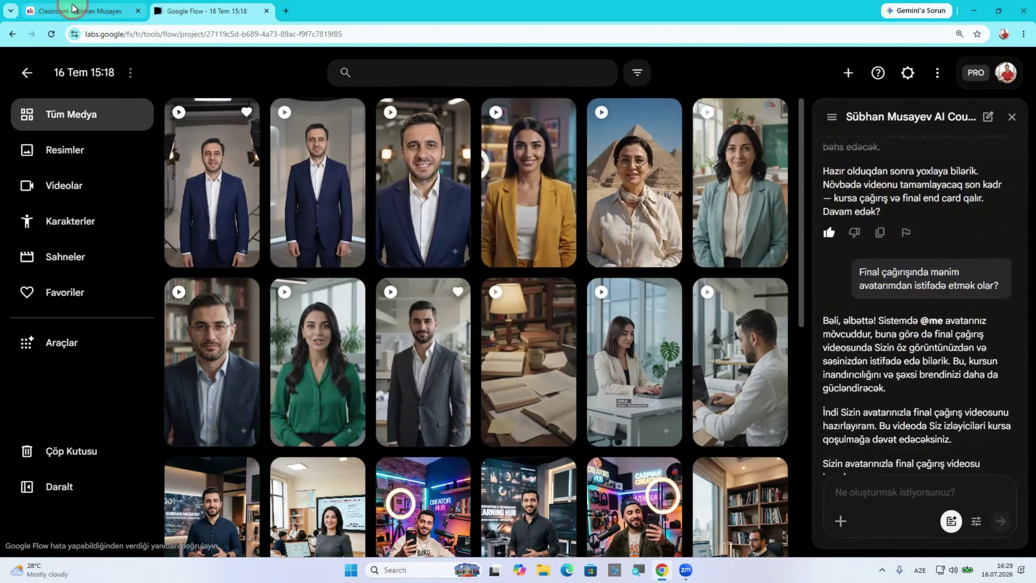
{"action": "left_click", "coordinate": [82, 11]}
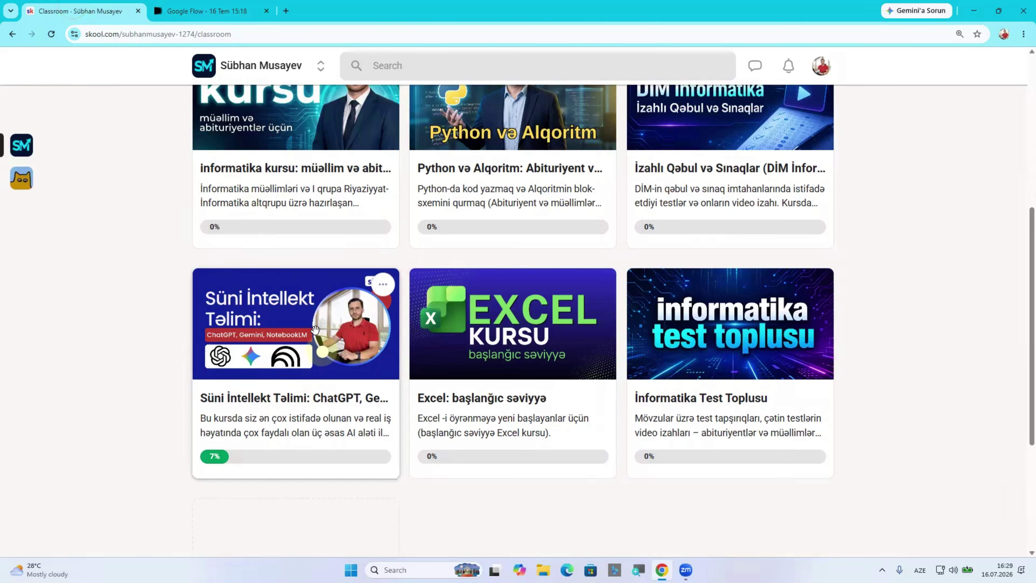
{"action": "left_click", "coordinate": [212, 8]}
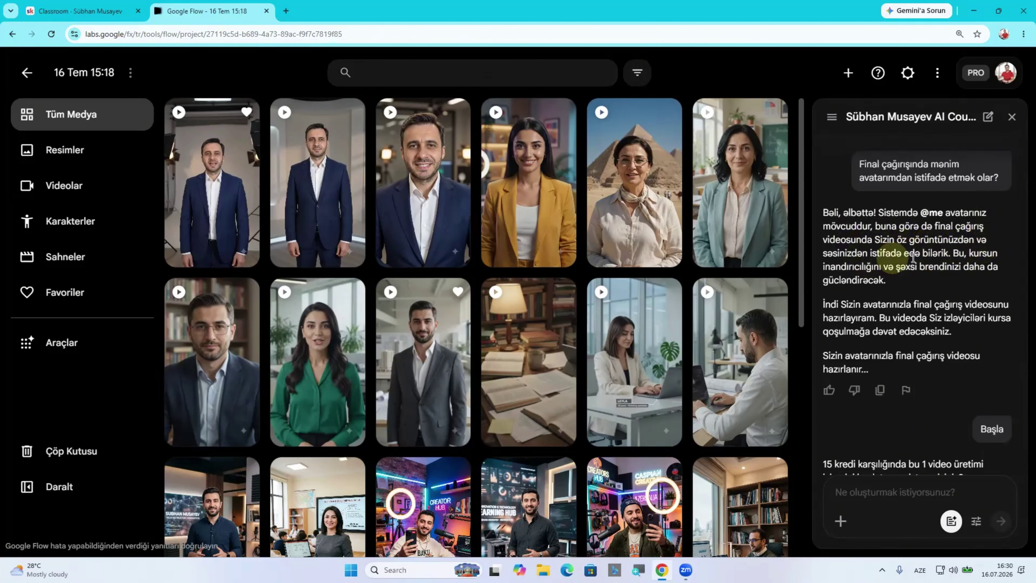
- Read the agent chat up to the first avatar clip for the final call, play that close-up video, and return to the project's media
{"action": "scroll", "coordinate": [962, 263], "scroll_direction": "down", "scroll_amount": 4}
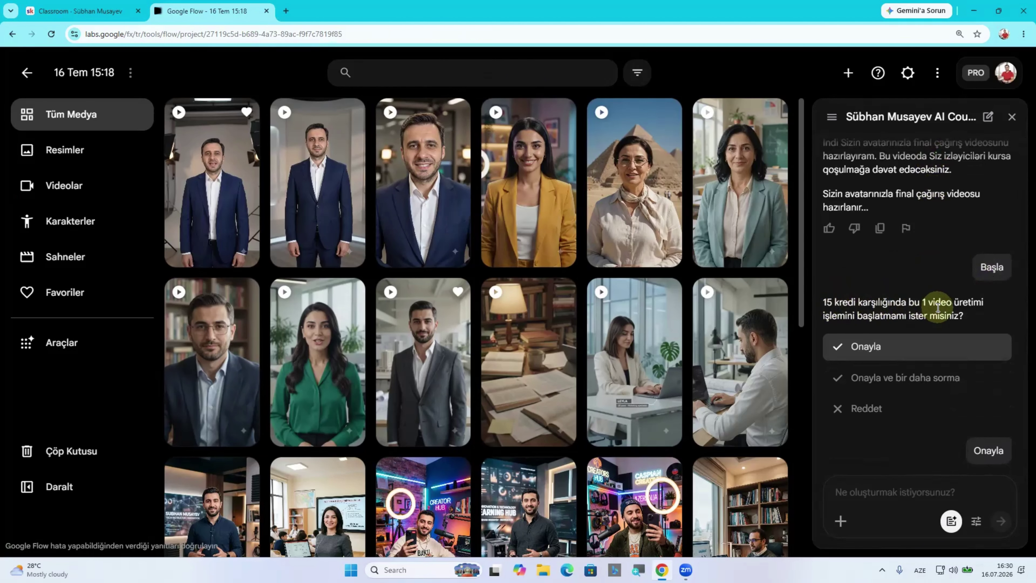
{"action": "scroll", "coordinate": [872, 325], "scroll_direction": "down", "scroll_amount": 3}
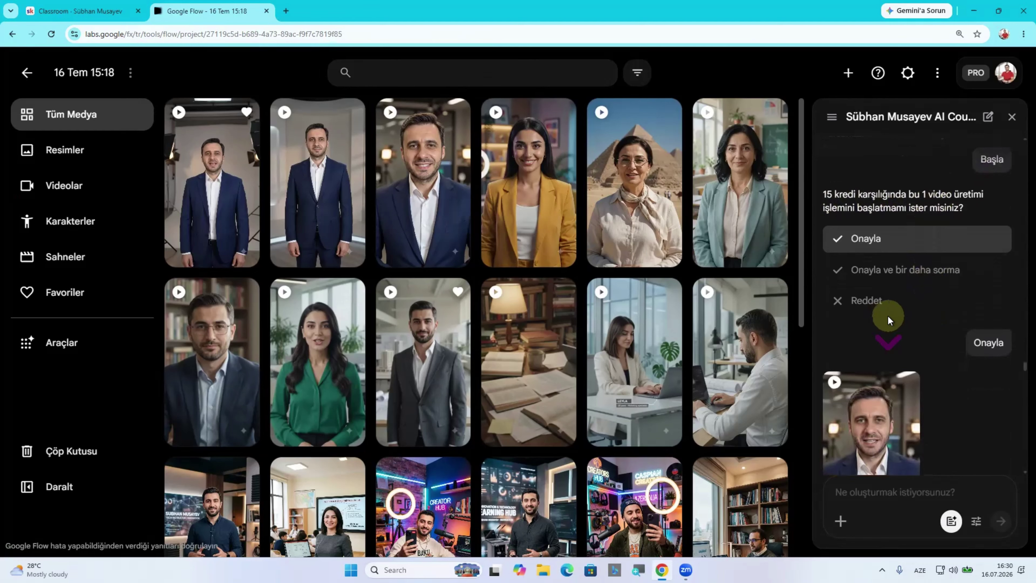
{"action": "scroll", "coordinate": [888, 320], "scroll_direction": "down", "scroll_amount": 4}
{"action": "left_click", "coordinate": [428, 193]}
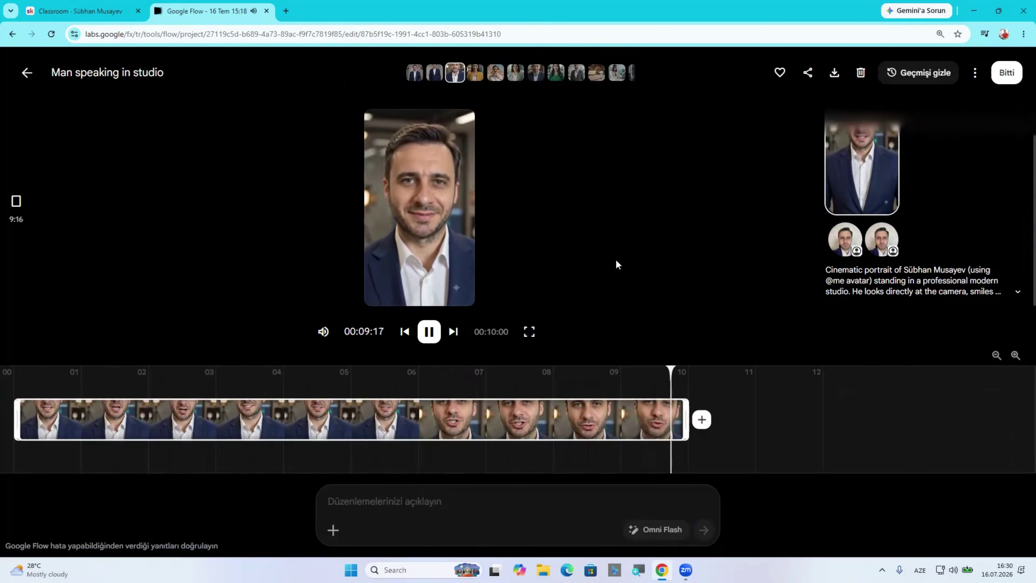
{"action": "left_click", "coordinate": [587, 250]}
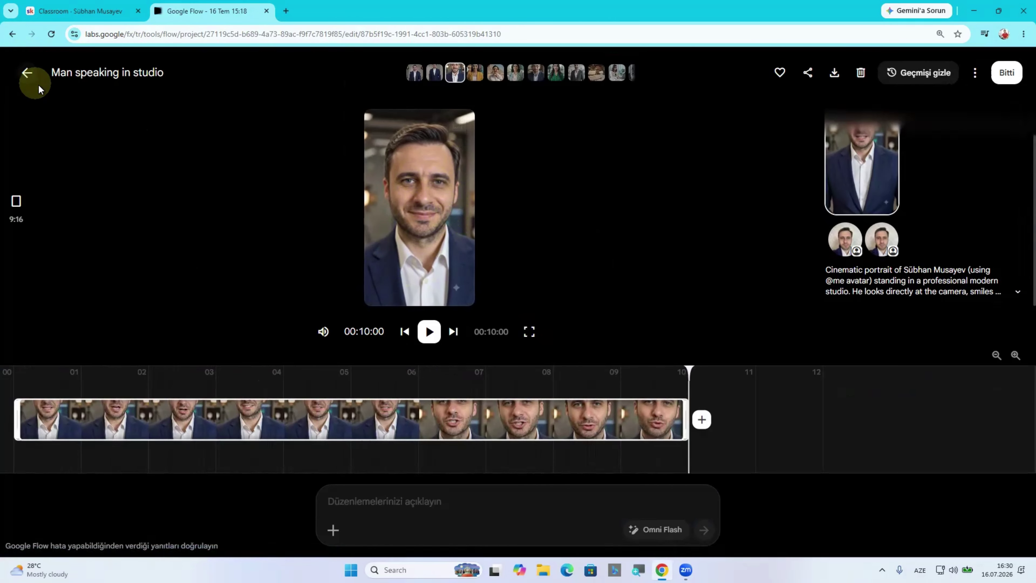
{"action": "left_click", "coordinate": [27, 73]}
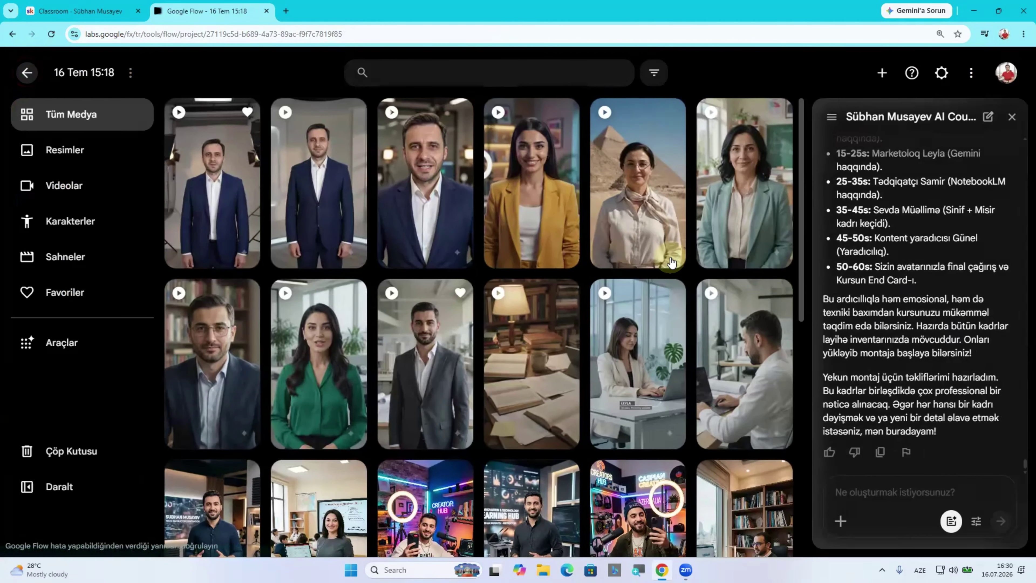
- Find the agent chat request for a final call video that opens with the full avatar and ends framed from the waist up
{"action": "scroll", "coordinate": [882, 303], "scroll_direction": "down", "scroll_amount": 5}
{"action": "scroll", "coordinate": [882, 302], "scroll_direction": "up", "scroll_amount": 10}
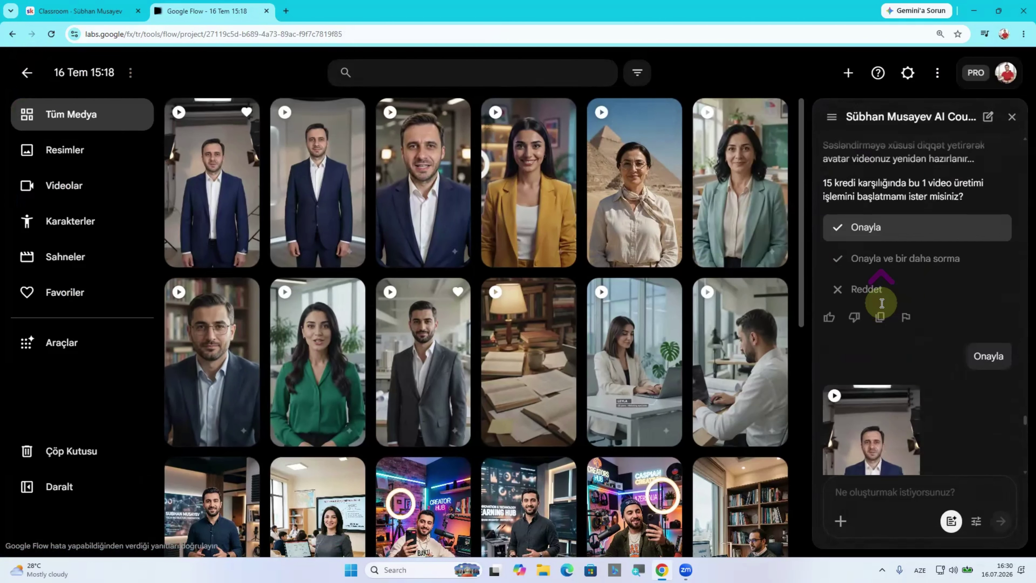
{"action": "scroll", "coordinate": [881, 302], "scroll_direction": "up", "scroll_amount": 6}
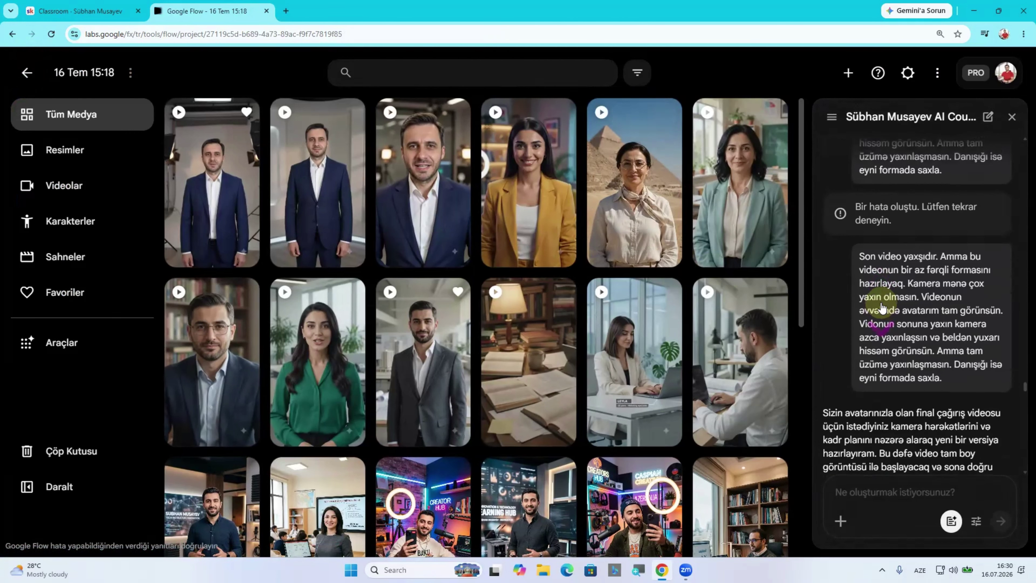
{"action": "scroll", "coordinate": [882, 305], "scroll_direction": "down", "scroll_amount": 9}
{"action": "scroll", "coordinate": [882, 307], "scroll_direction": "up", "scroll_amount": 10}
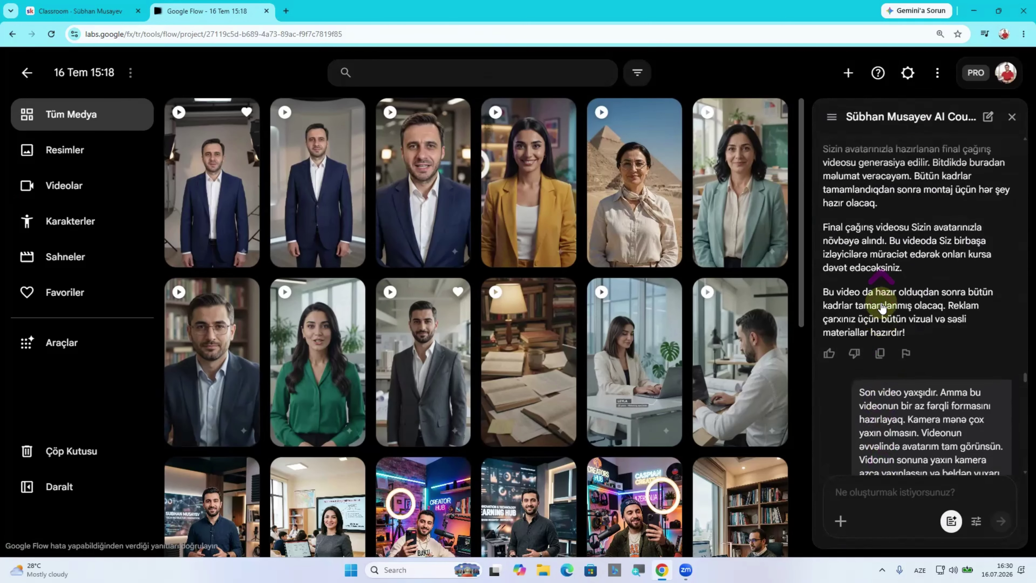
{"action": "scroll", "coordinate": [882, 306], "scroll_direction": "down", "scroll_amount": 3}
{"action": "scroll", "coordinate": [882, 307], "scroll_direction": "down", "scroll_amount": 5}
{"action": "scroll", "coordinate": [884, 302], "scroll_direction": "up", "scroll_amount": 2}
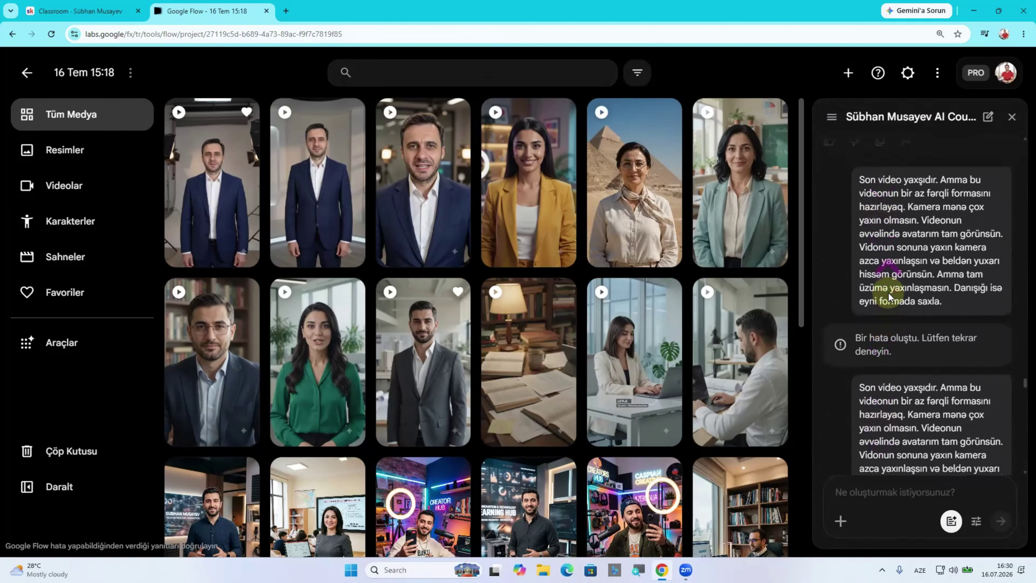
{"action": "mouse_move", "coordinate": [323, 187]}
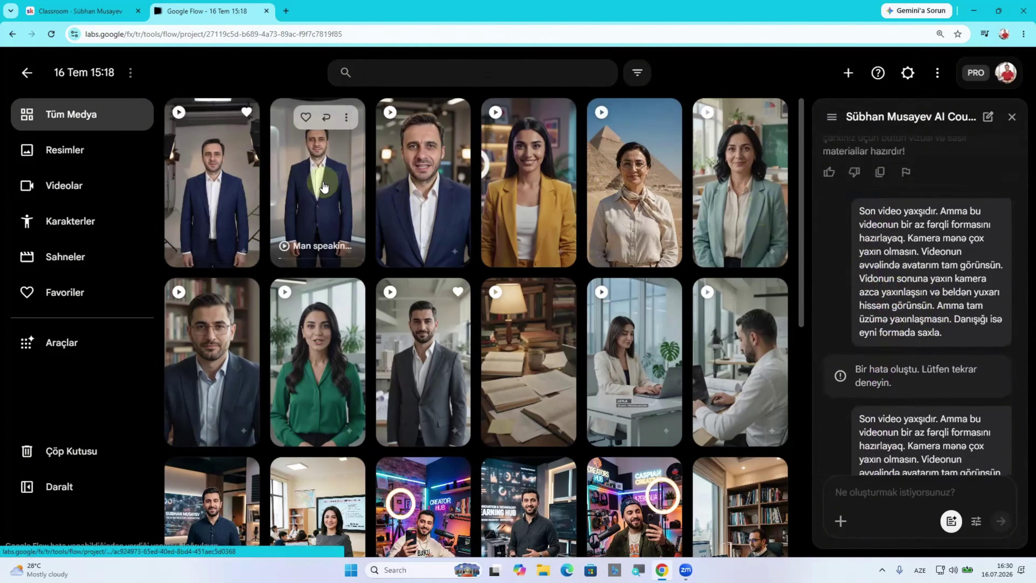
- Read the agent's reply on the new camera movement and the follow-up request to regenerate the avatar video with better voicing
{"action": "scroll", "coordinate": [907, 304], "scroll_direction": "down", "scroll_amount": 8}
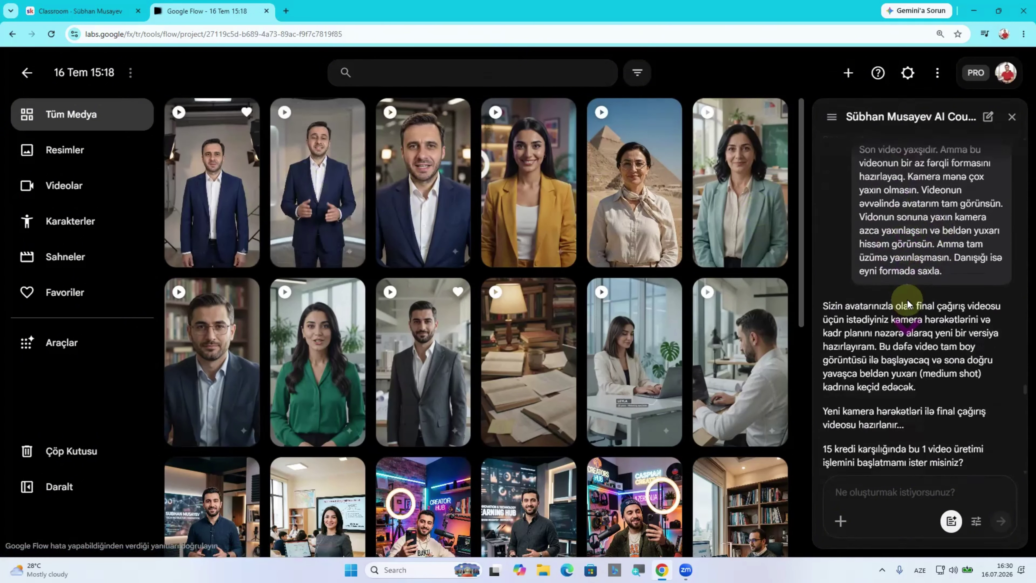
{"action": "scroll", "coordinate": [906, 304], "scroll_direction": "down", "scroll_amount": 10}
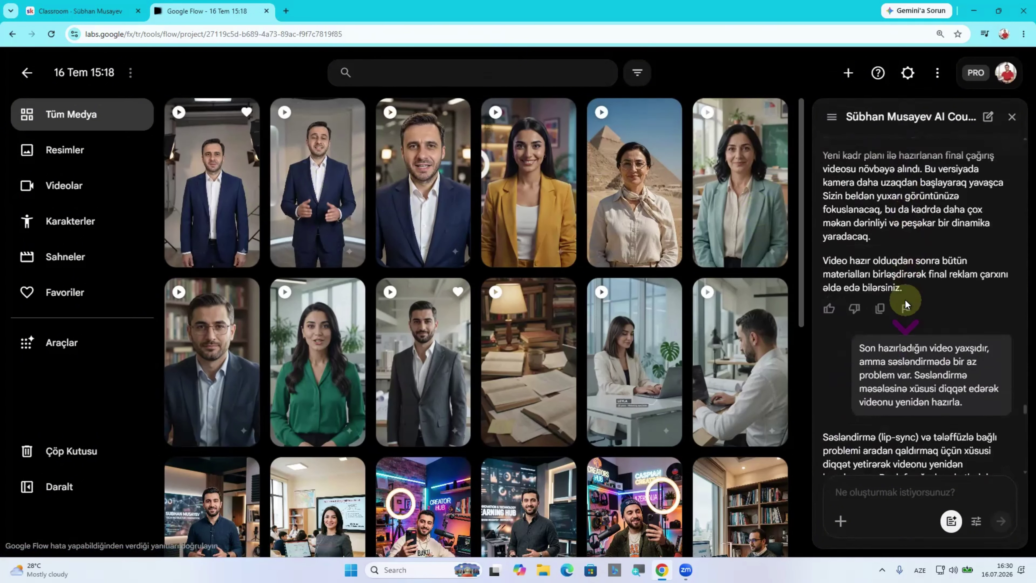
{"action": "scroll", "coordinate": [905, 302], "scroll_direction": "down", "scroll_amount": 10}
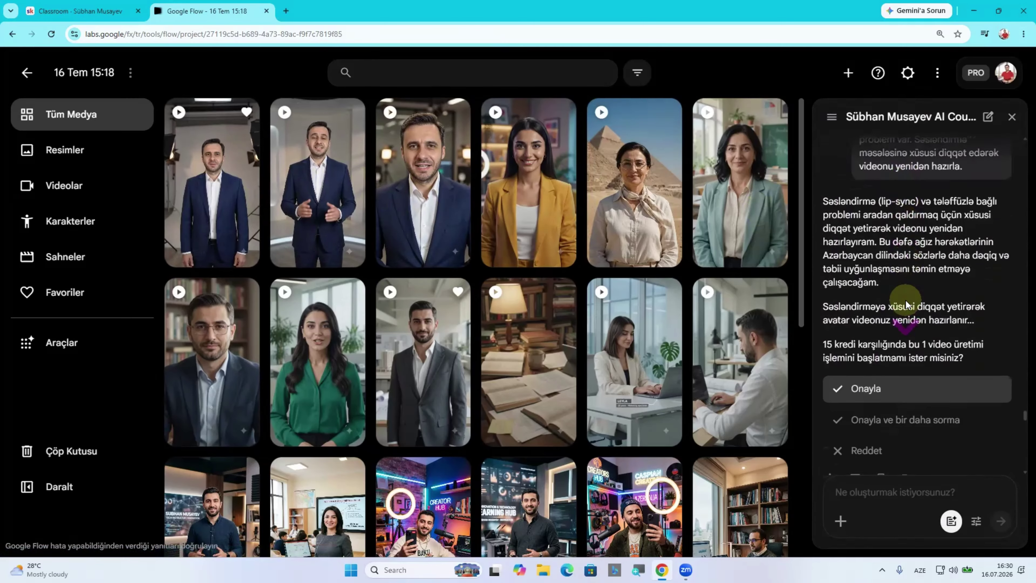
{"action": "scroll", "coordinate": [897, 306], "scroll_direction": "down", "scroll_amount": 5}
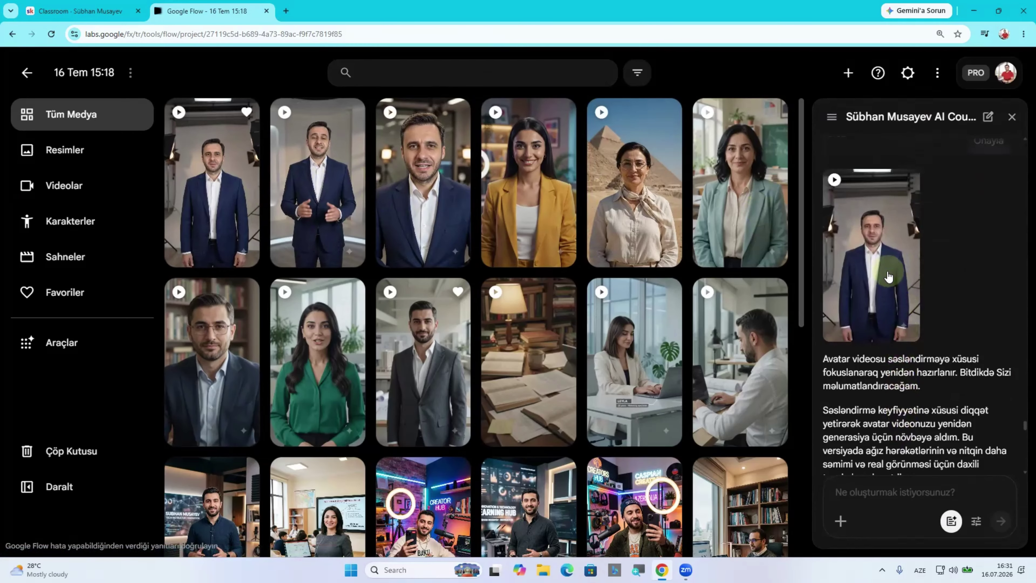
- Play the second avatar video with the full-body opening, replay it from the start, and return to the project's media
{"action": "left_click", "coordinate": [317, 173]}
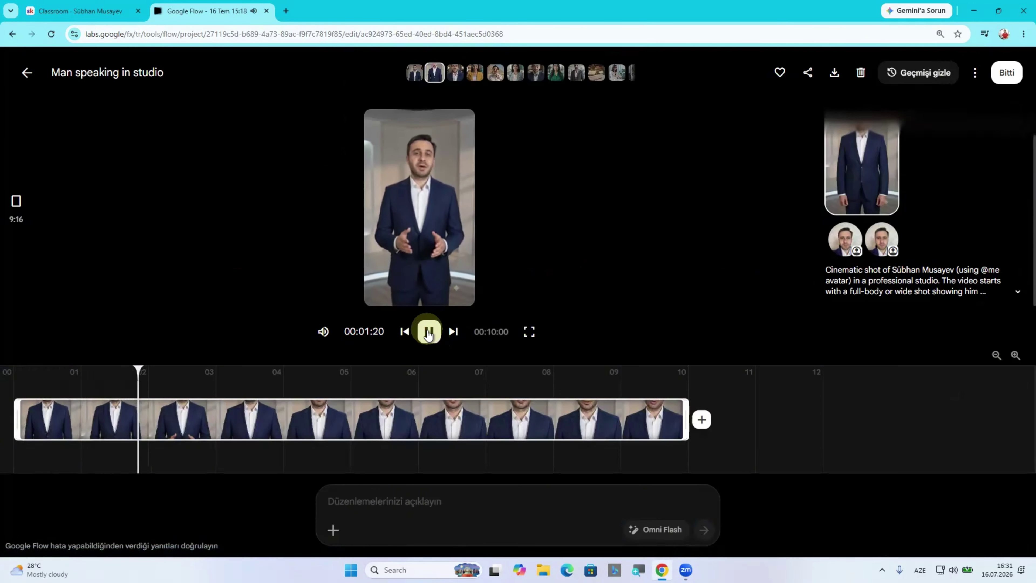
{"action": "left_click", "coordinate": [428, 333]}
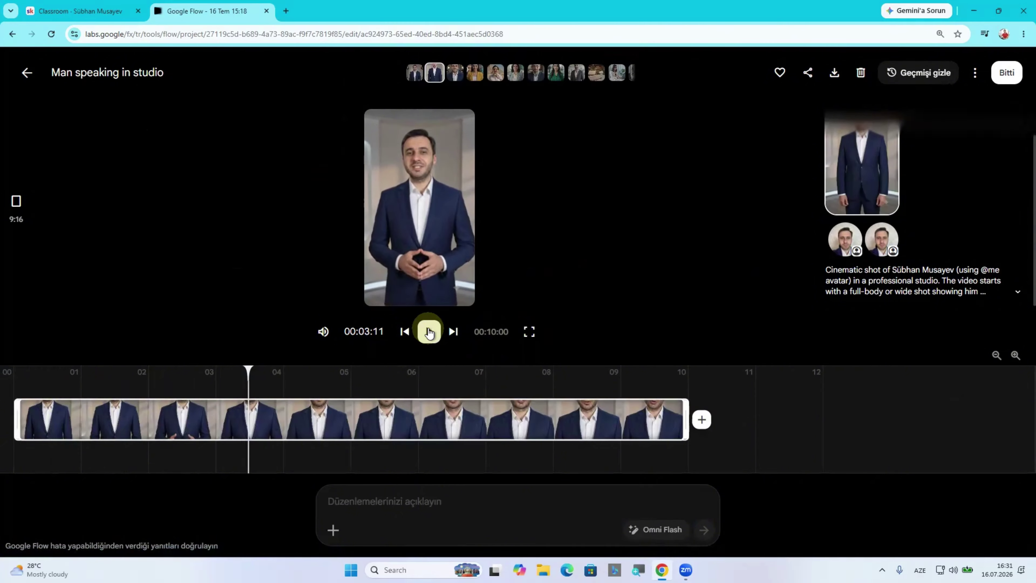
{"action": "left_click_drag", "start_coordinate": [247, 371], "coordinate": [8, 384]}
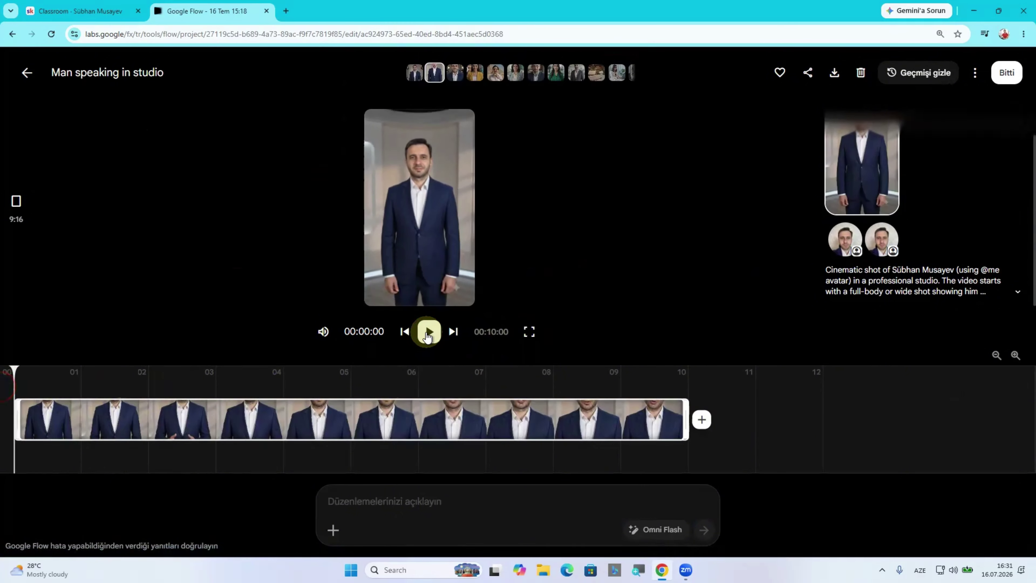
{"action": "left_click", "coordinate": [427, 332]}
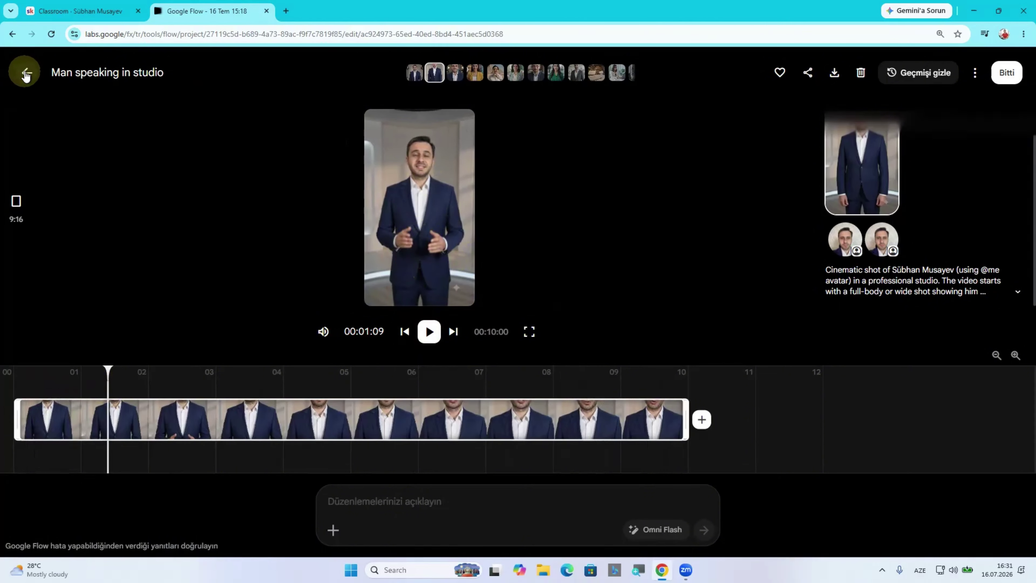
{"action": "left_click", "coordinate": [25, 74]}
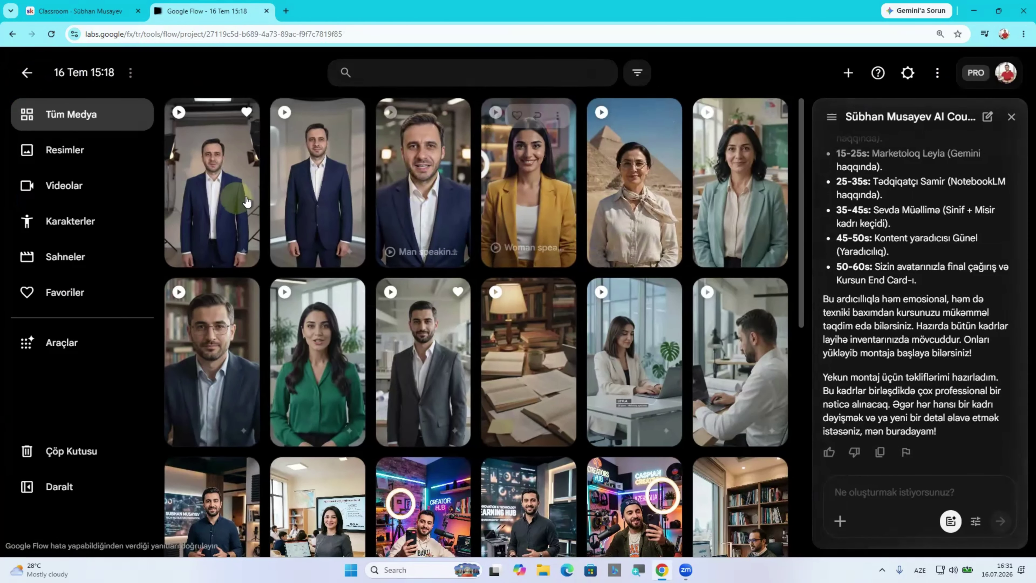
- Play the favourited avatar video regenerated with improved voicing, and return to the project's media
{"action": "left_click", "coordinate": [222, 185]}
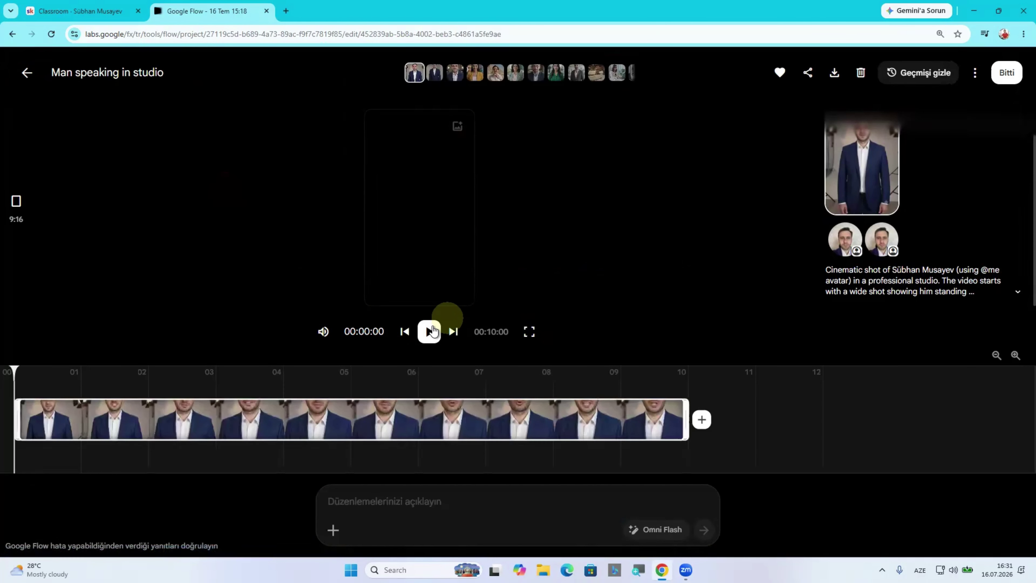
{"action": "left_click", "coordinate": [429, 331]}
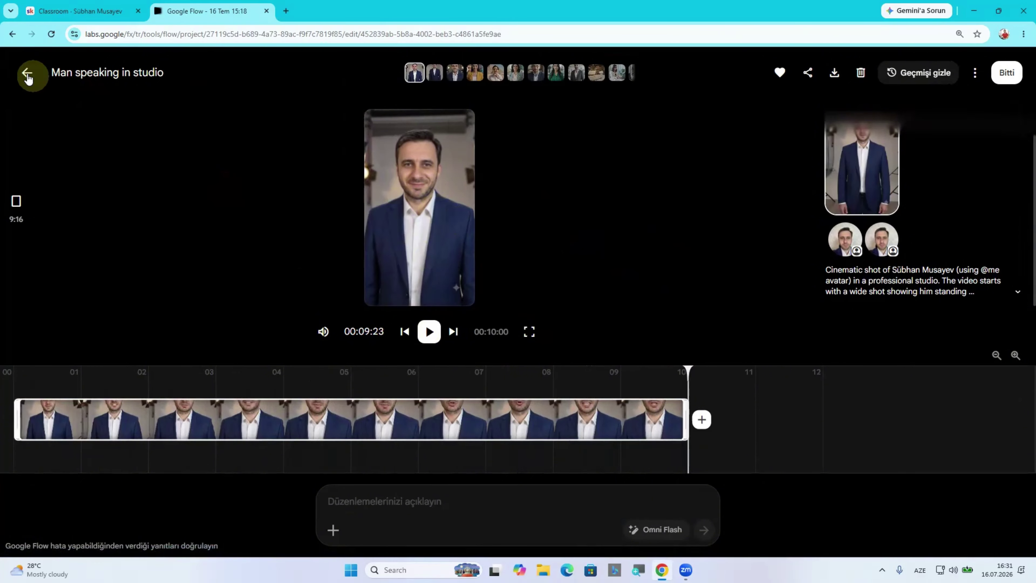
{"action": "left_click", "coordinate": [27, 74]}
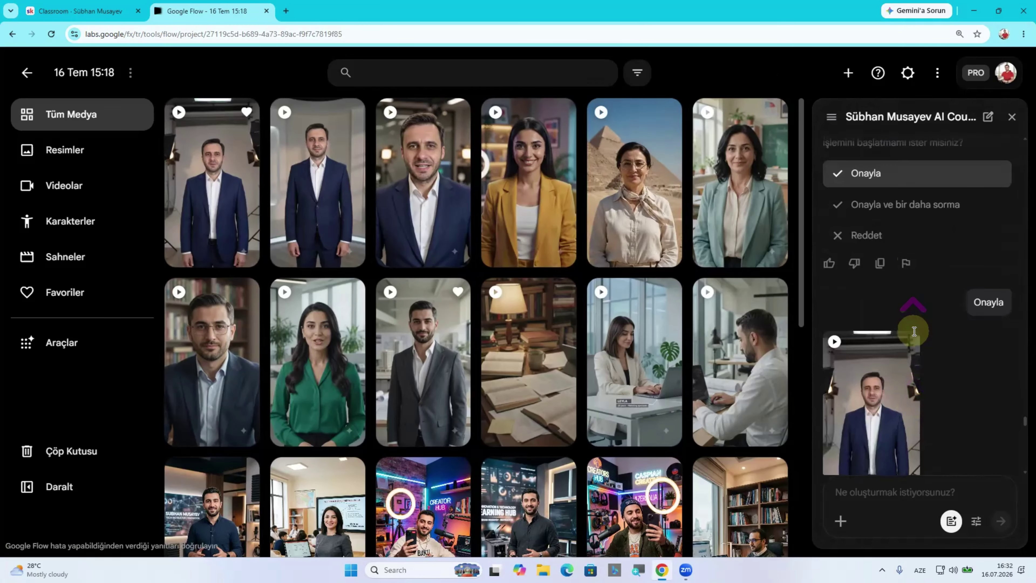
- Read the agent's recommendations for editing the final video, covering the hook, lower thirds, tool logos and the Egypt scene
{"action": "scroll", "coordinate": [901, 286], "scroll_direction": "down", "scroll_amount": 4}
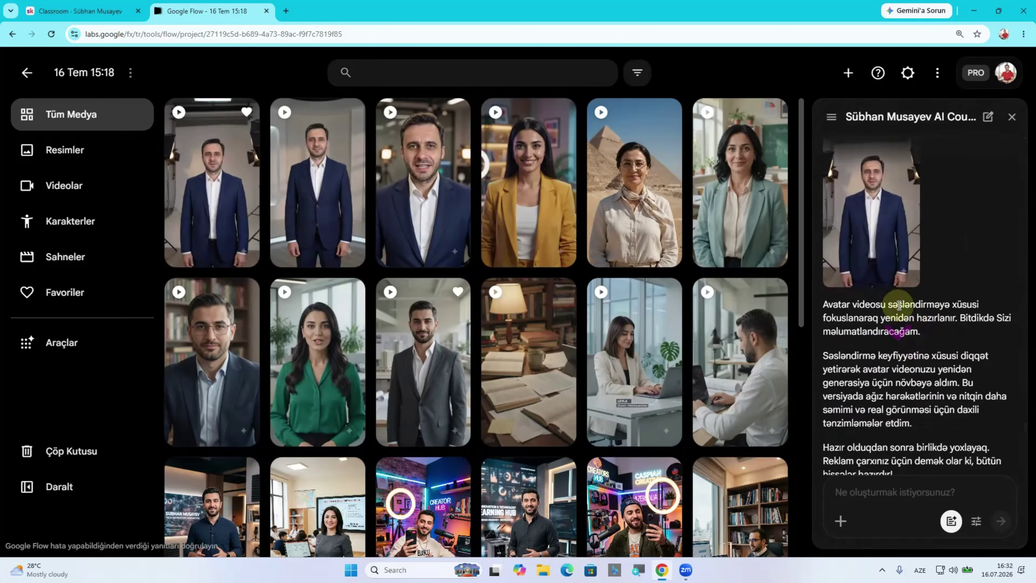
{"action": "scroll", "coordinate": [898, 305], "scroll_direction": "down", "scroll_amount": 6}
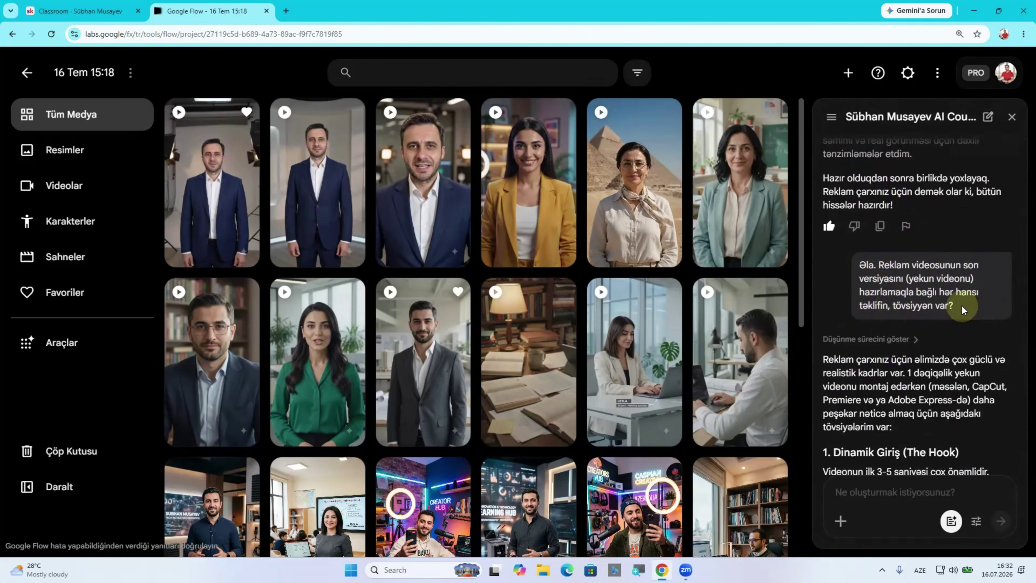
{"action": "scroll", "coordinate": [935, 303], "scroll_direction": "down", "scroll_amount": 3}
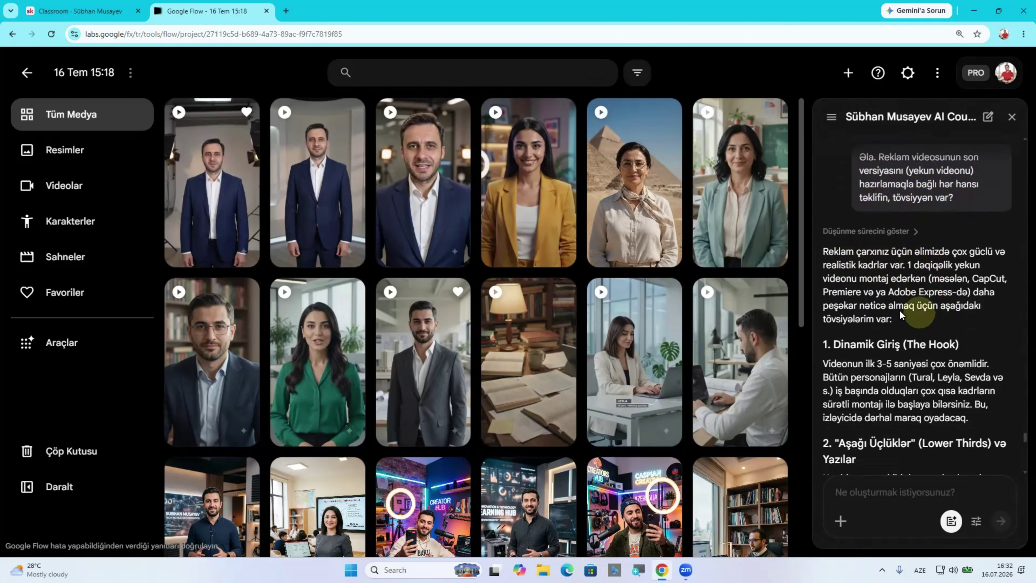
{"action": "scroll", "coordinate": [883, 314], "scroll_direction": "down", "scroll_amount": 5}
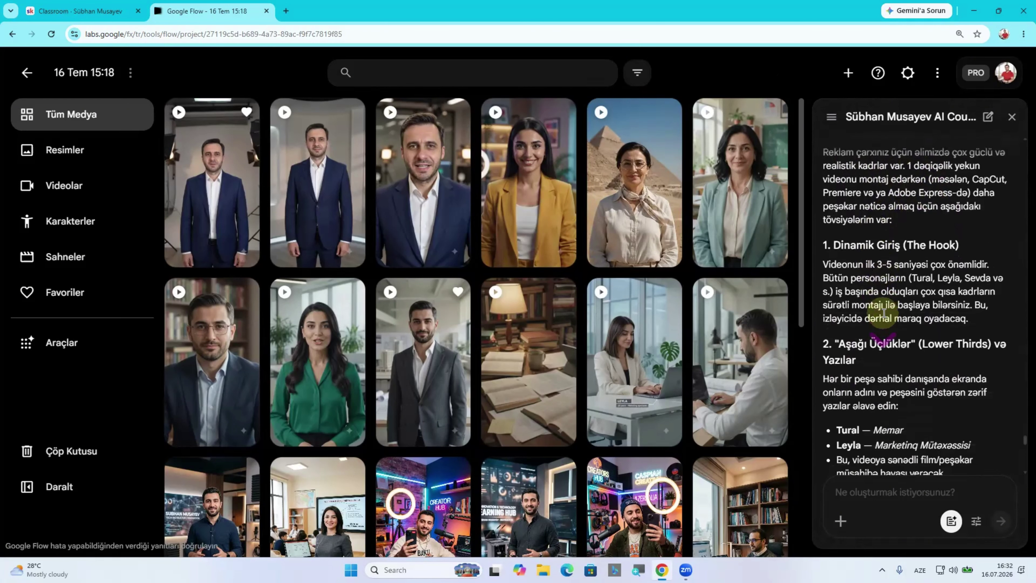
{"action": "scroll", "coordinate": [884, 313], "scroll_direction": "down", "scroll_amount": 3}
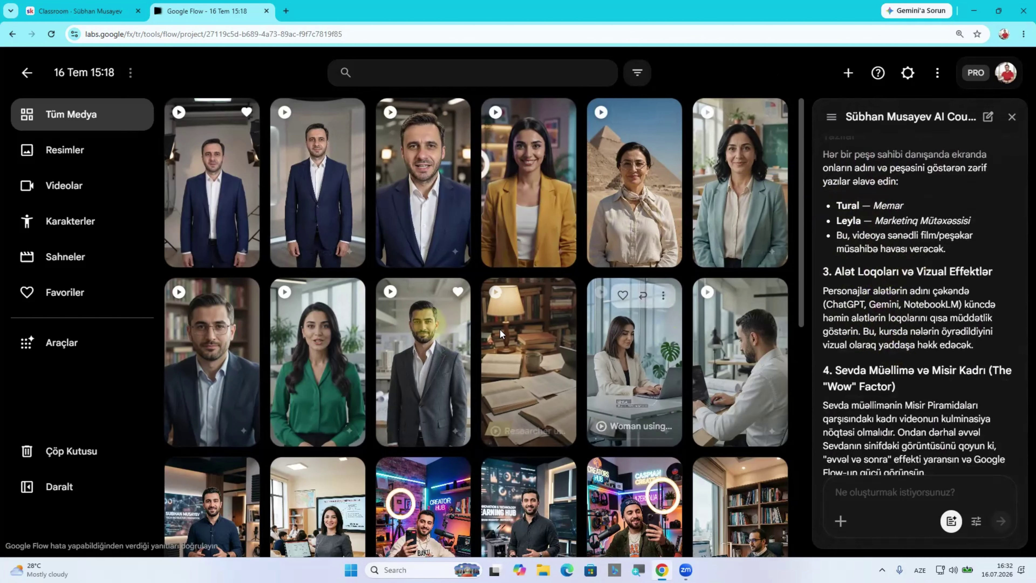
{"action": "scroll", "coordinate": [925, 321], "scroll_direction": "down", "scroll_amount": 1}
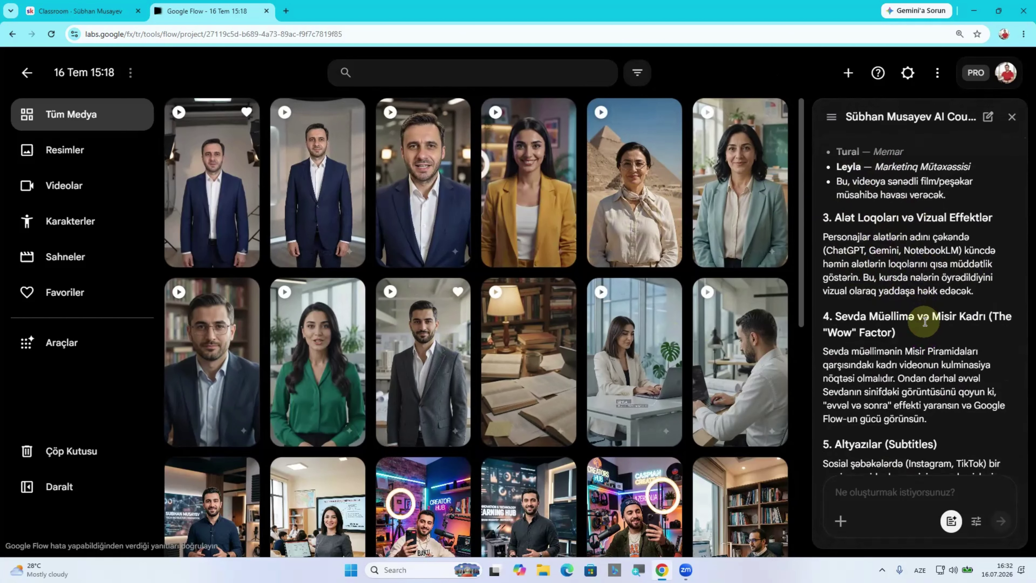
{"action": "scroll", "coordinate": [925, 321], "scroll_direction": "down", "scroll_amount": 1}
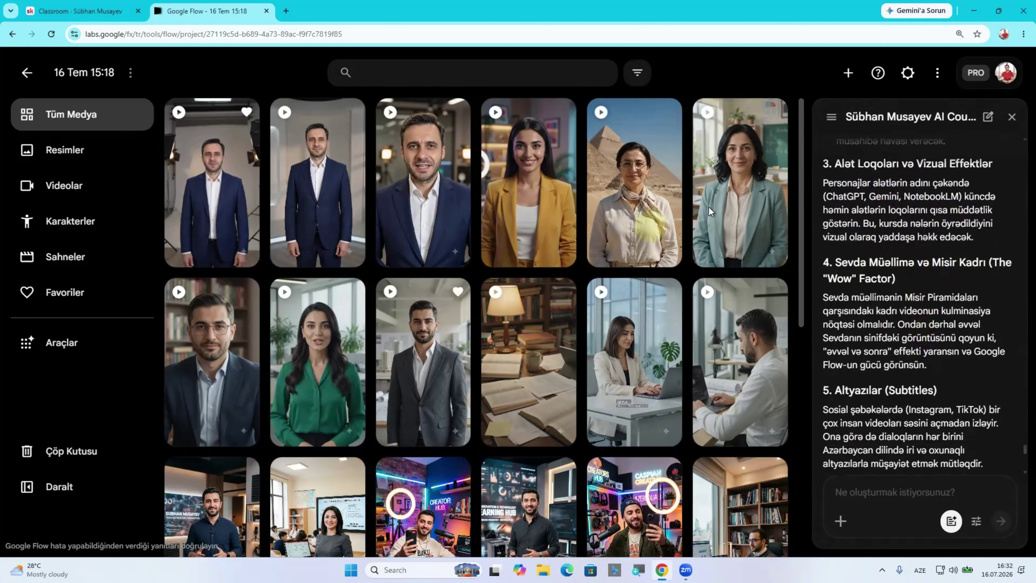
- Read the agent's advice on subtitles and background music, and its suggested timeline for the 60-second promo
{"action": "scroll", "coordinate": [841, 235], "scroll_direction": "down", "scroll_amount": 3}
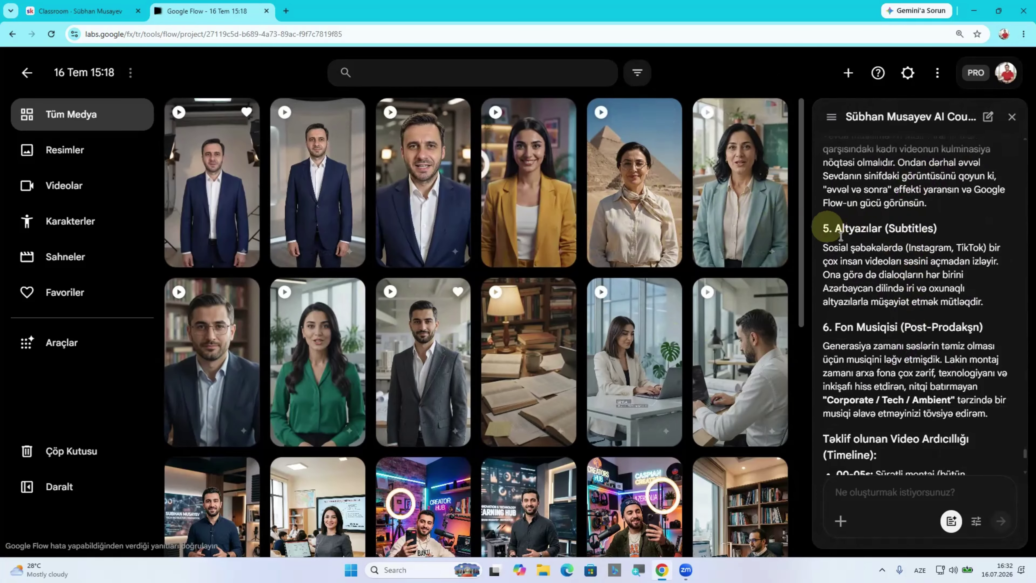
{"action": "scroll", "coordinate": [861, 294], "scroll_direction": "down", "scroll_amount": 2}
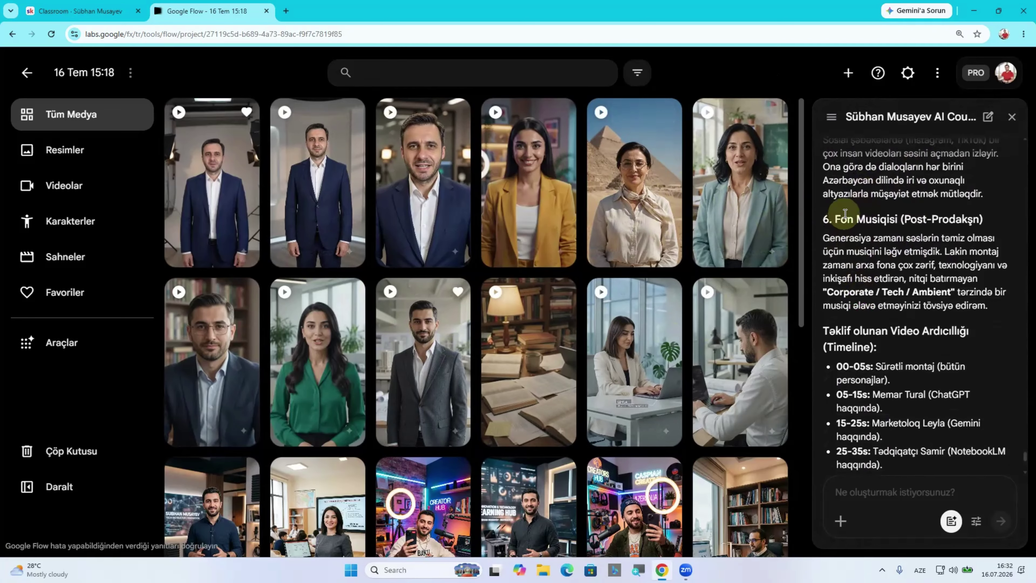
{"action": "scroll", "coordinate": [920, 309], "scroll_direction": "down", "scroll_amount": 1}
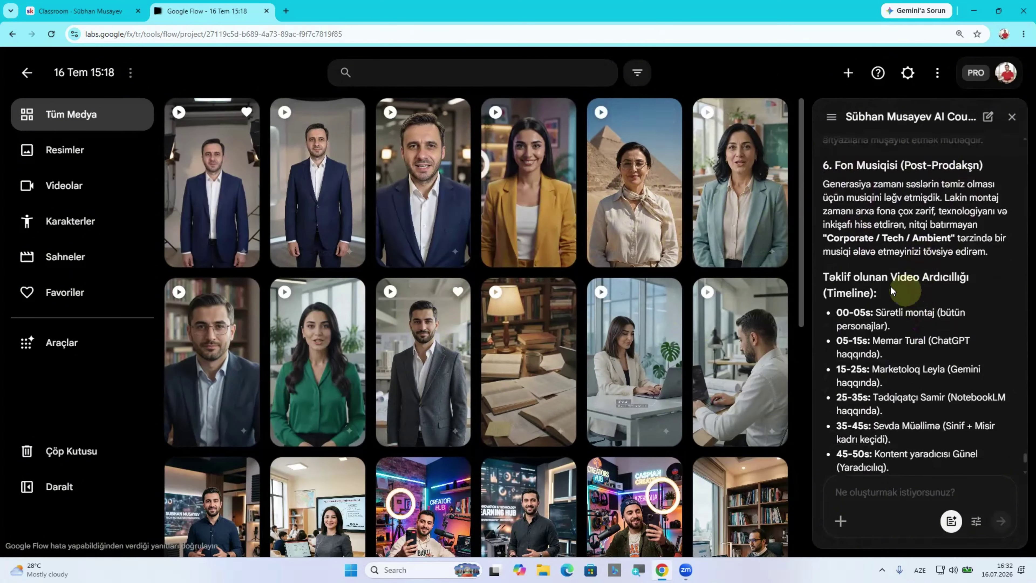
{"action": "scroll", "coordinate": [870, 295], "scroll_direction": "down", "scroll_amount": 4}
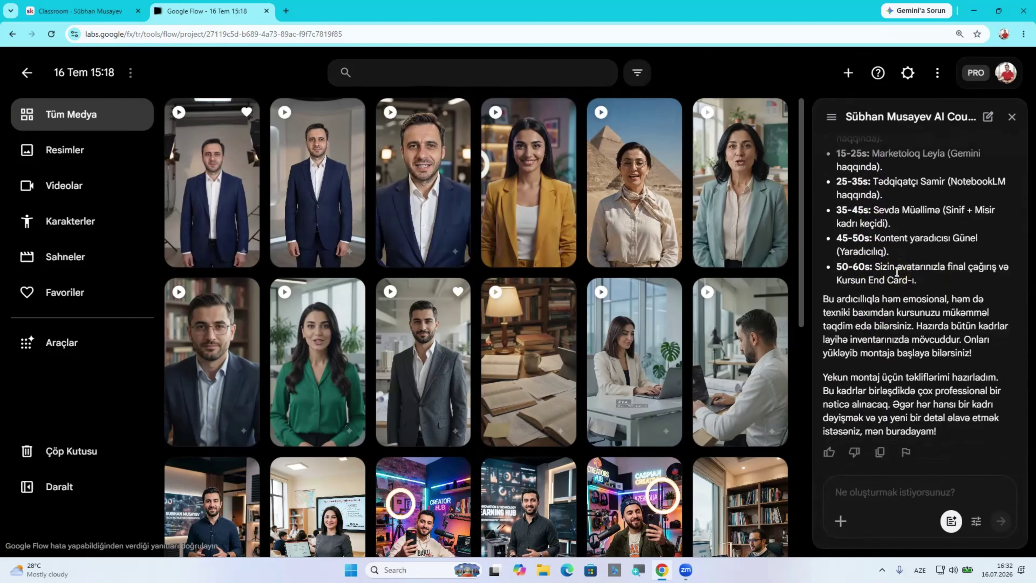
{"action": "scroll", "coordinate": [896, 272], "scroll_direction": "up", "scroll_amount": 6}
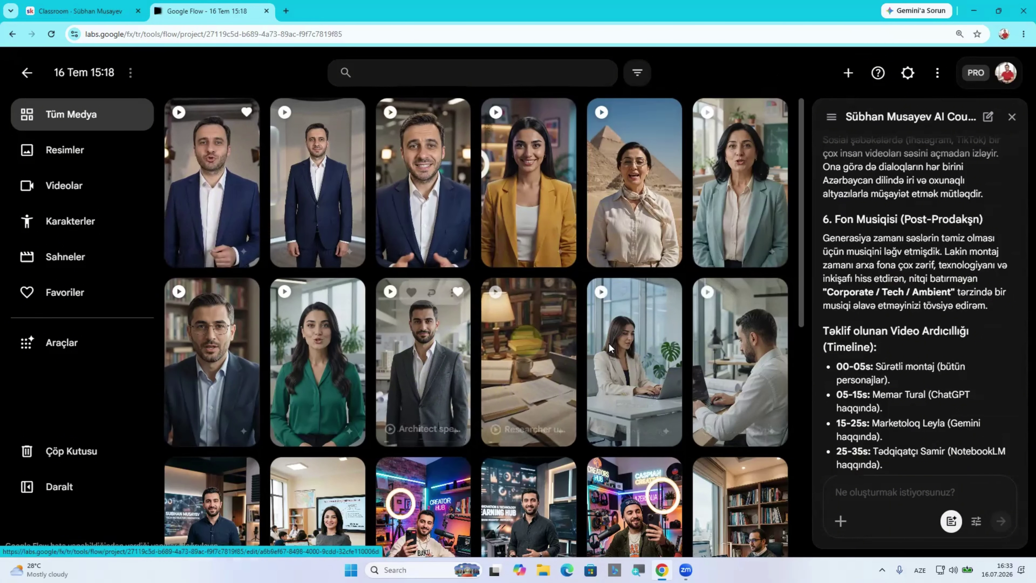
- Open the account details to check the Google Flow credit balance
{"action": "left_click", "coordinate": [975, 74]}
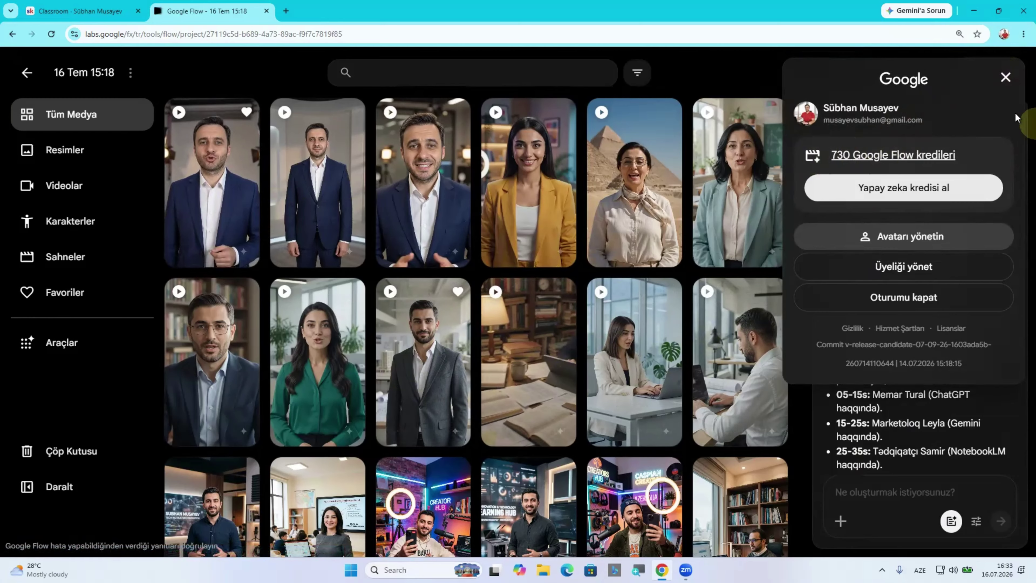
- Close the account details and download the grey-suited architect's speaking clip upscaled to 1080p
{"action": "left_click", "coordinate": [1005, 78]}
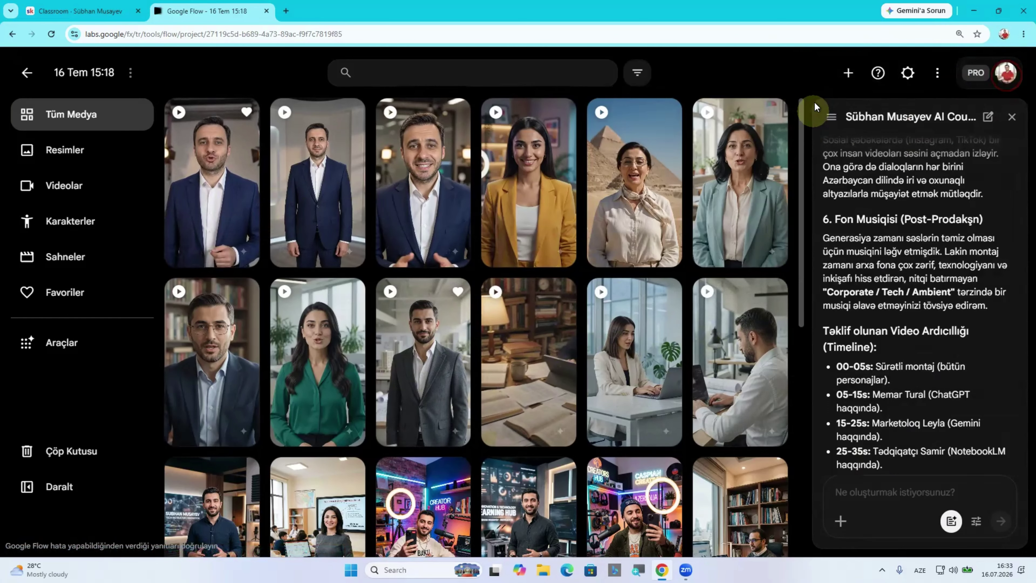
{"action": "mouse_move", "coordinate": [430, 338]}
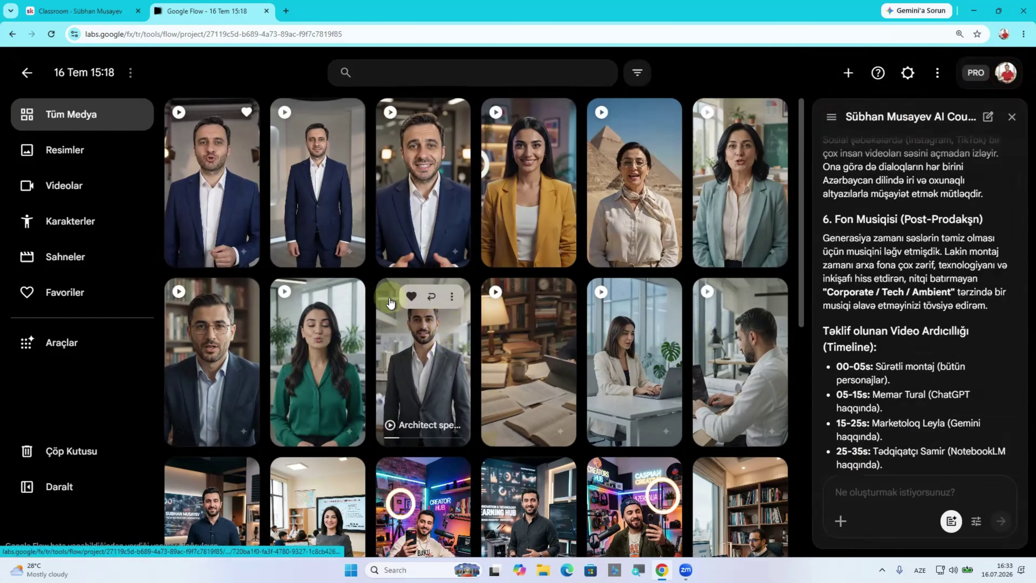
{"action": "left_click", "coordinate": [451, 299]}
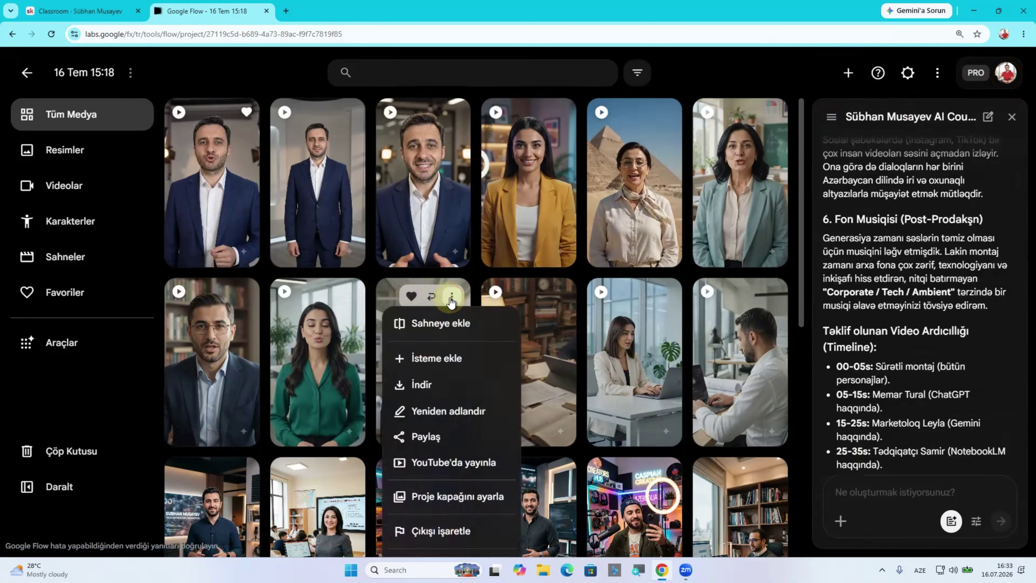
{"action": "left_click", "coordinate": [435, 385]}
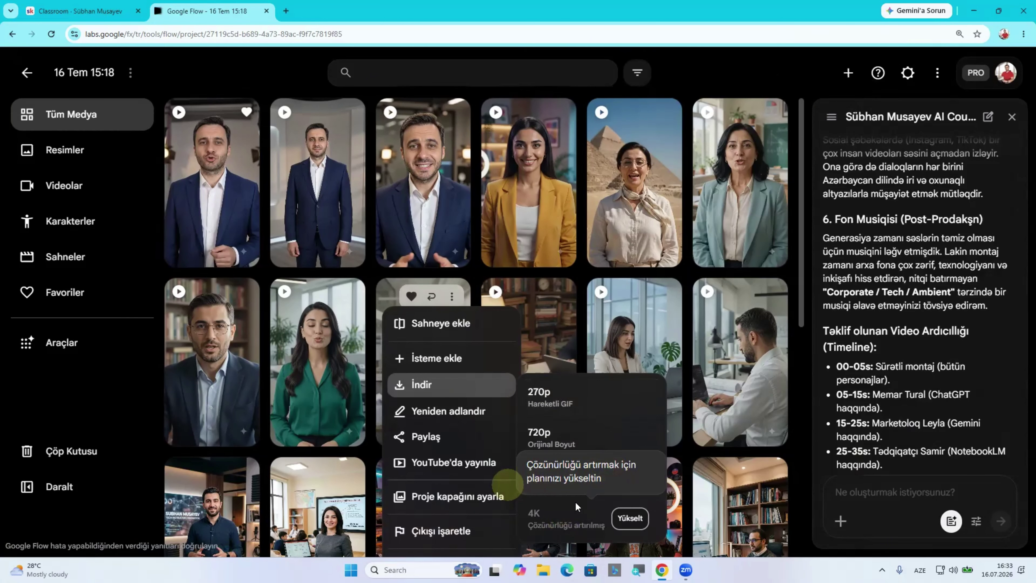
{"action": "key", "text": "Escape"}
{"action": "left_click", "coordinate": [453, 297]}
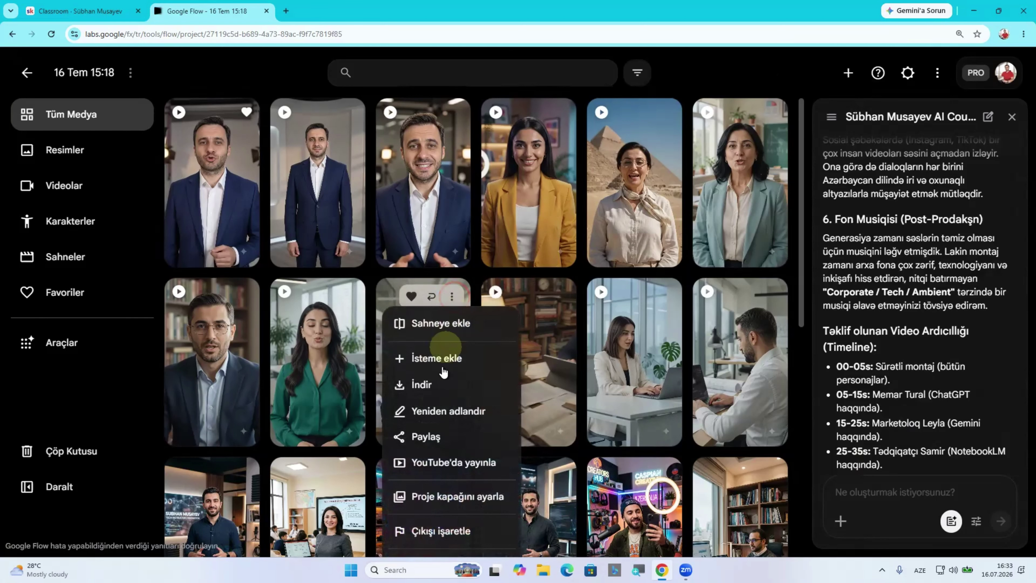
{"action": "mouse_move", "coordinate": [446, 386]}
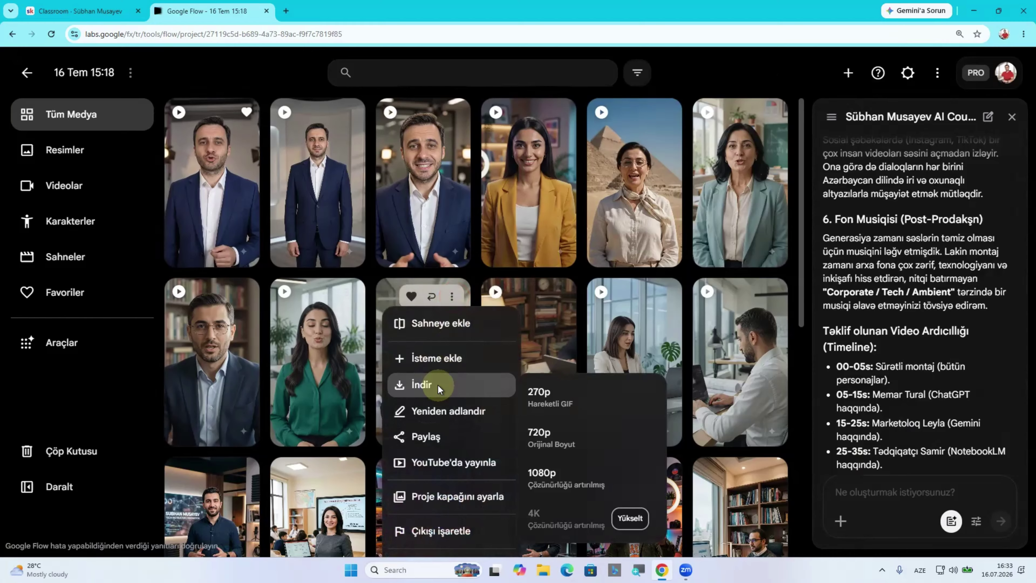
{"action": "left_click", "coordinate": [550, 483]}
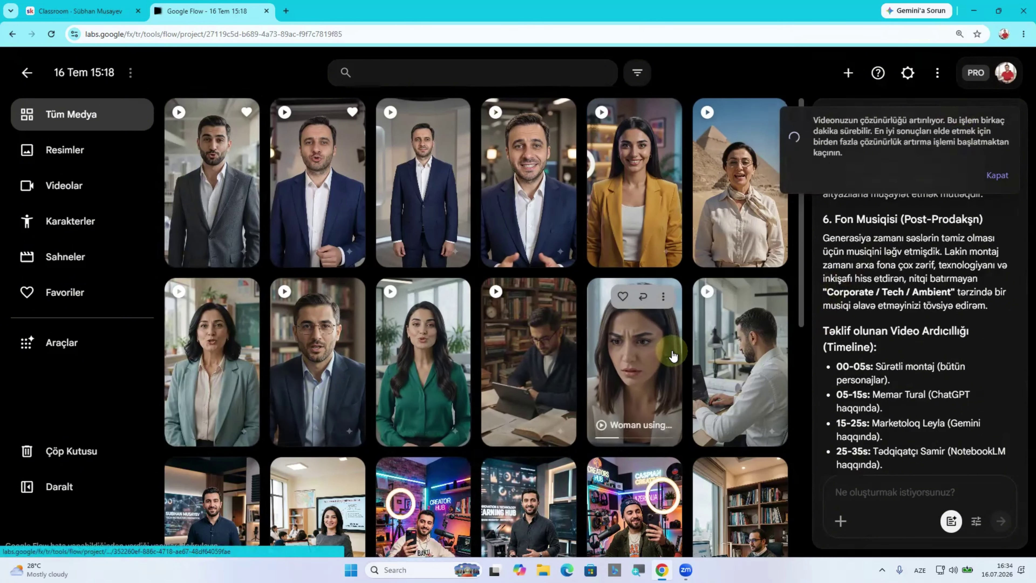
- Show only the project's videos and move the clip of the architect typing to the trash
{"action": "scroll", "coordinate": [665, 349], "scroll_direction": "down", "scroll_amount": 3}
{"action": "scroll", "coordinate": [663, 348], "scroll_direction": "up", "scroll_amount": 3}
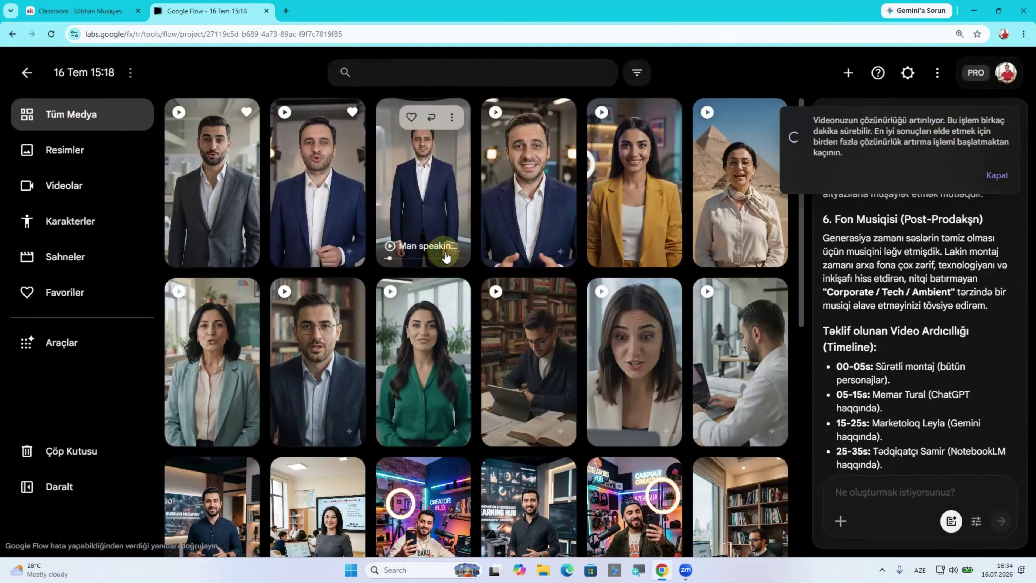
{"action": "left_click", "coordinate": [70, 183]}
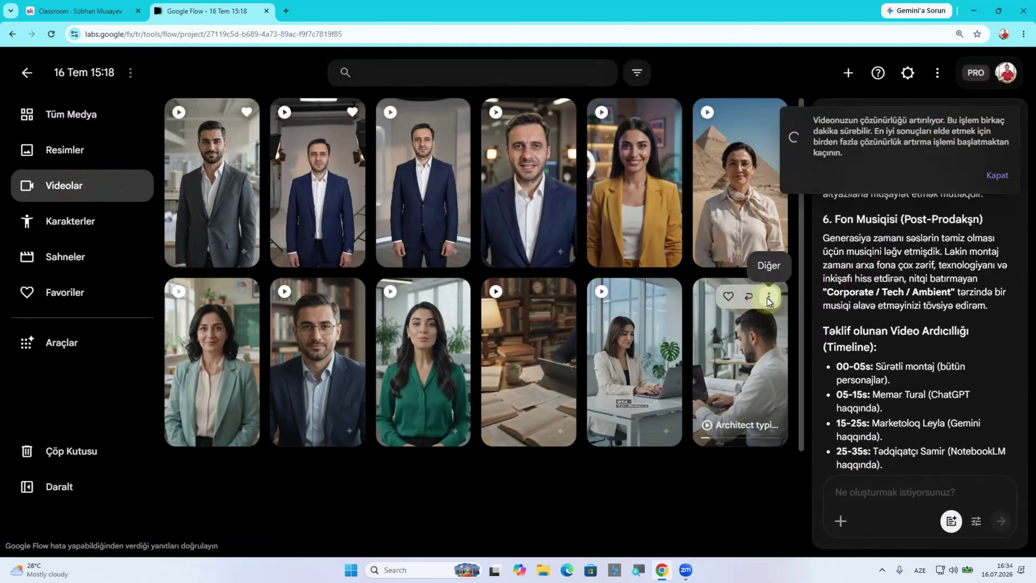
{"action": "left_click", "coordinate": [769, 297]}
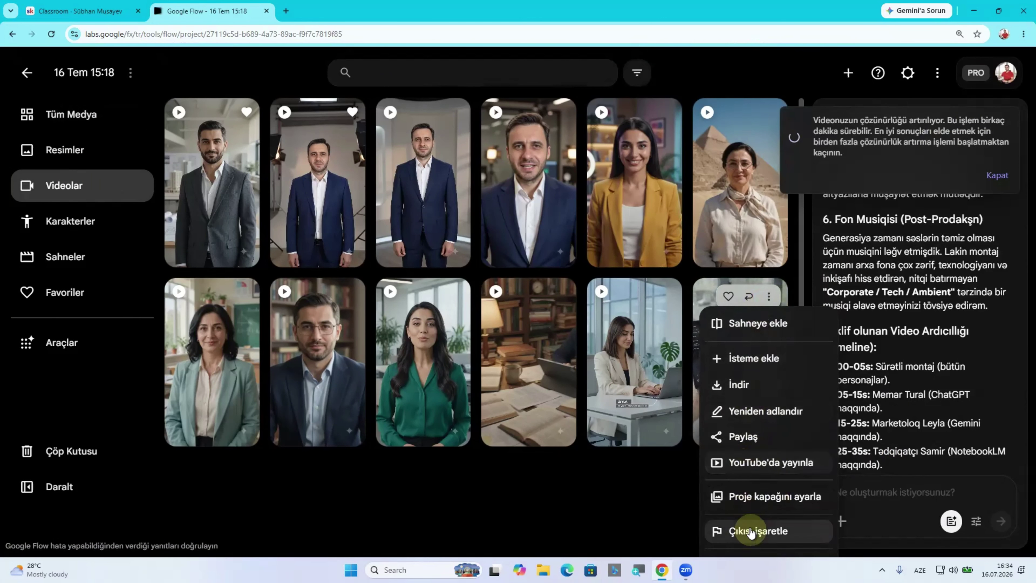
{"action": "key", "text": "ctrl+minus"}
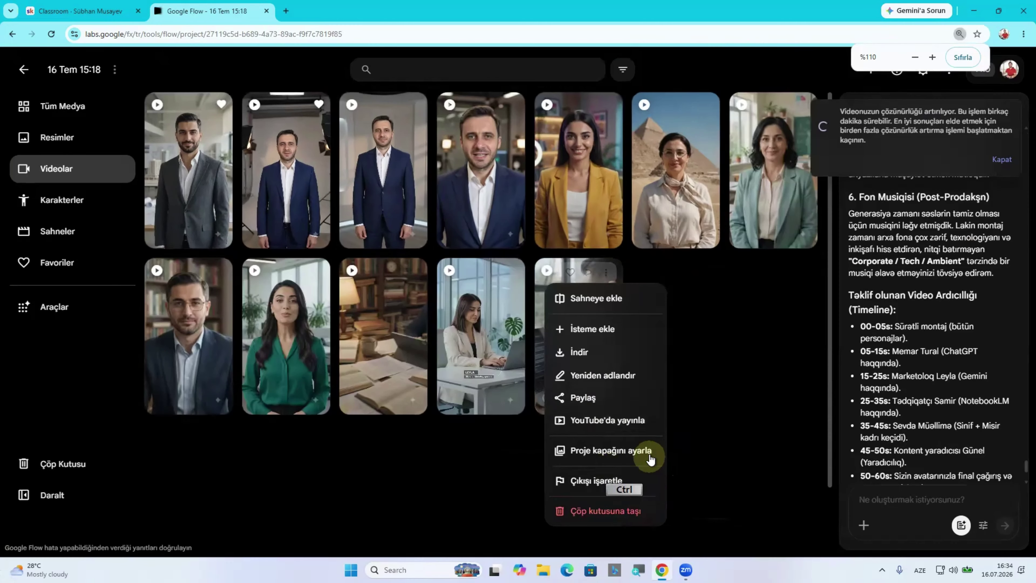
{"action": "left_click", "coordinate": [745, 423]}
{"action": "left_click", "coordinate": [606, 274]}
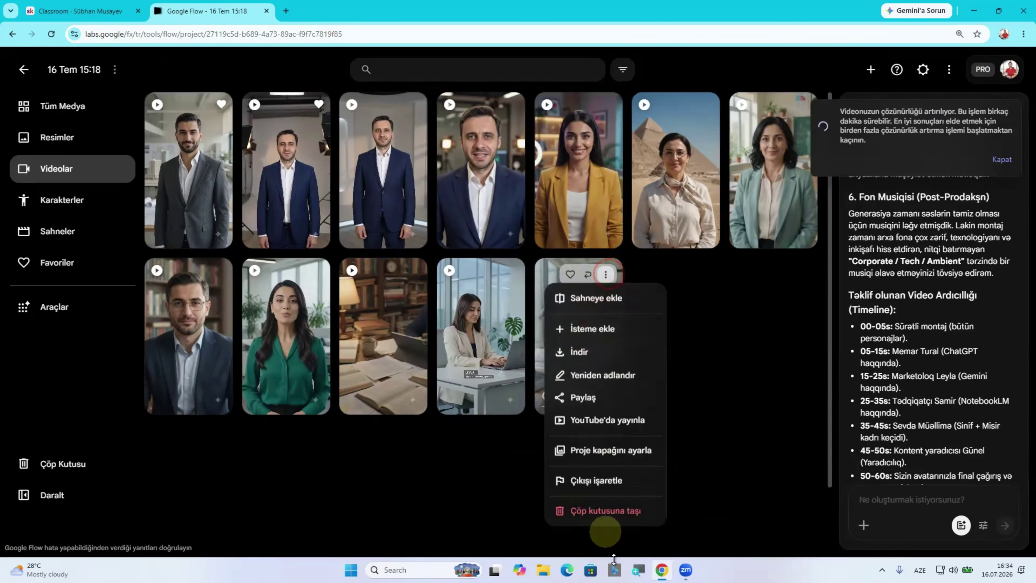
{"action": "left_click", "coordinate": [594, 512]}
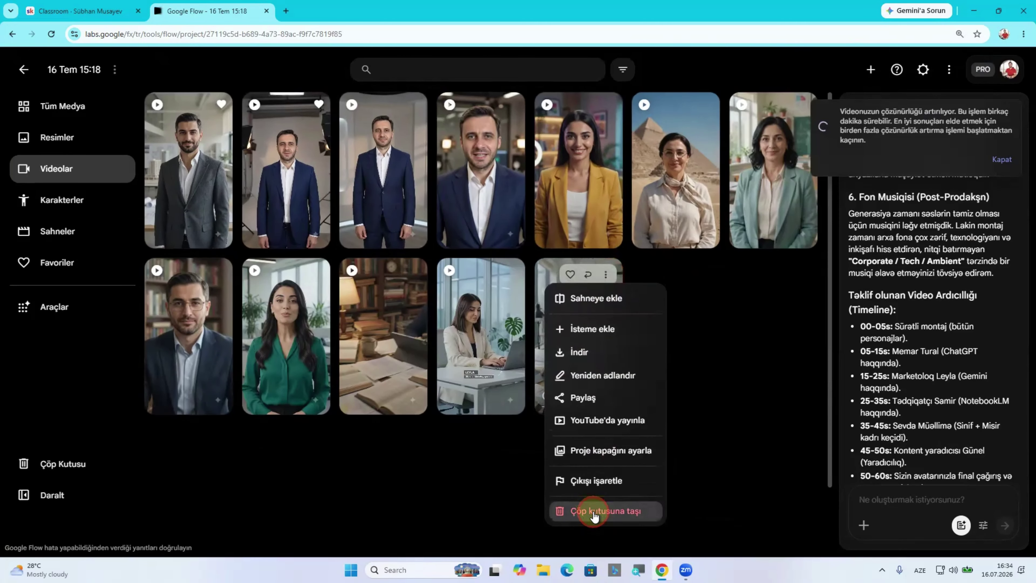
- Move the silent clips of the woman at her laptop and the man among the books to the trash
{"action": "left_click", "coordinate": [507, 274]}
{"action": "left_click", "coordinate": [506, 510]}
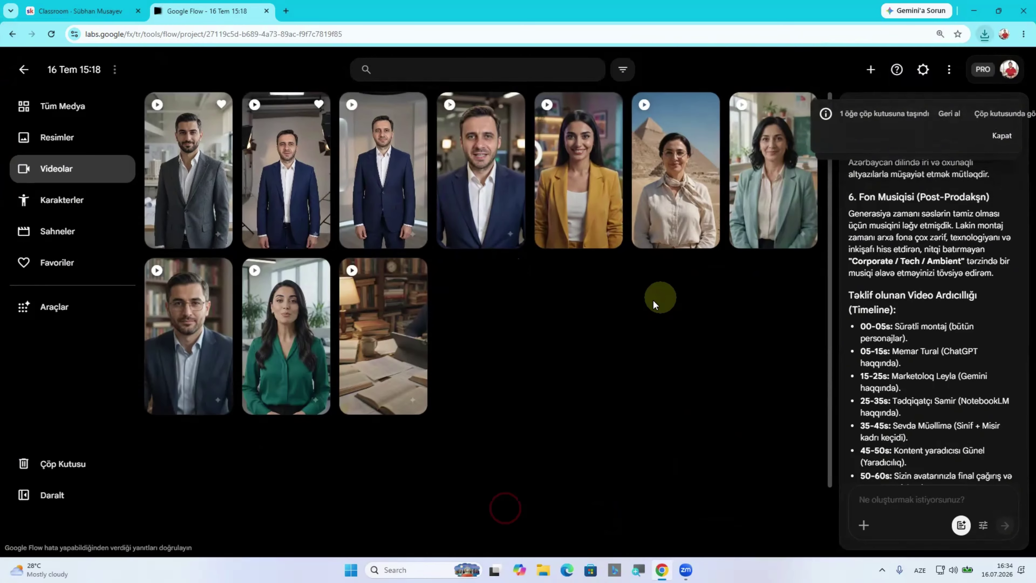
{"action": "left_click", "coordinate": [411, 272]}
{"action": "left_click", "coordinate": [482, 398]}
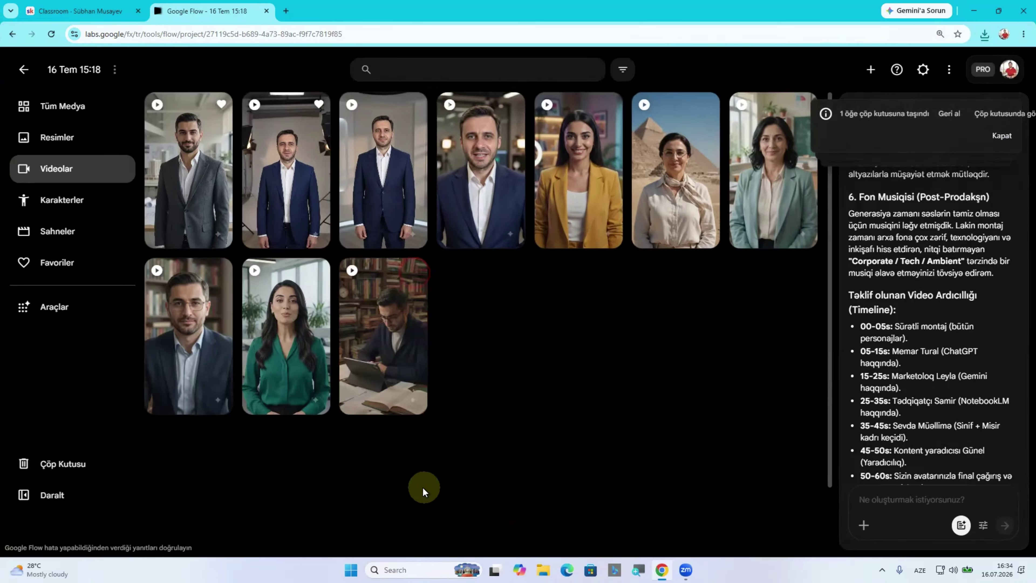
{"action": "left_click", "coordinate": [411, 272]}
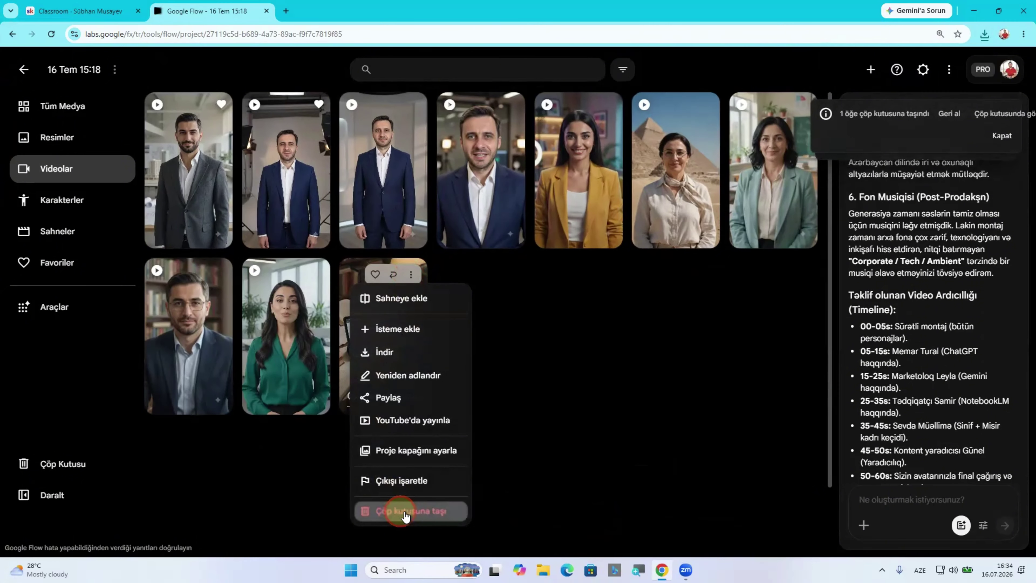
{"action": "left_click", "coordinate": [398, 510]}
- Move the two unfavourited avatar videos of the man in the blue suit to the trash
{"action": "left_click", "coordinate": [411, 108]}
{"action": "left_click", "coordinate": [571, 377]}
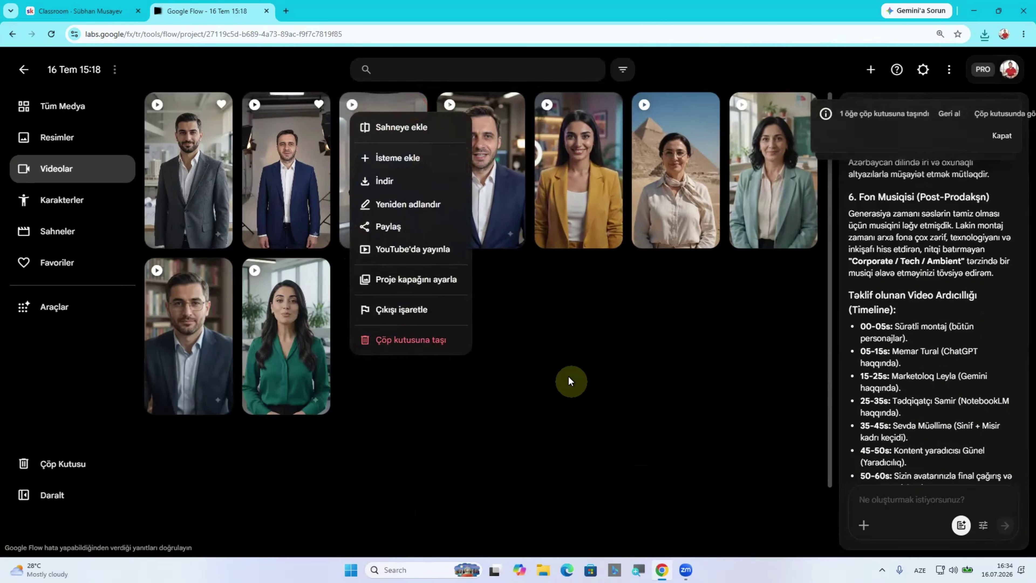
{"action": "left_click", "coordinate": [509, 109]}
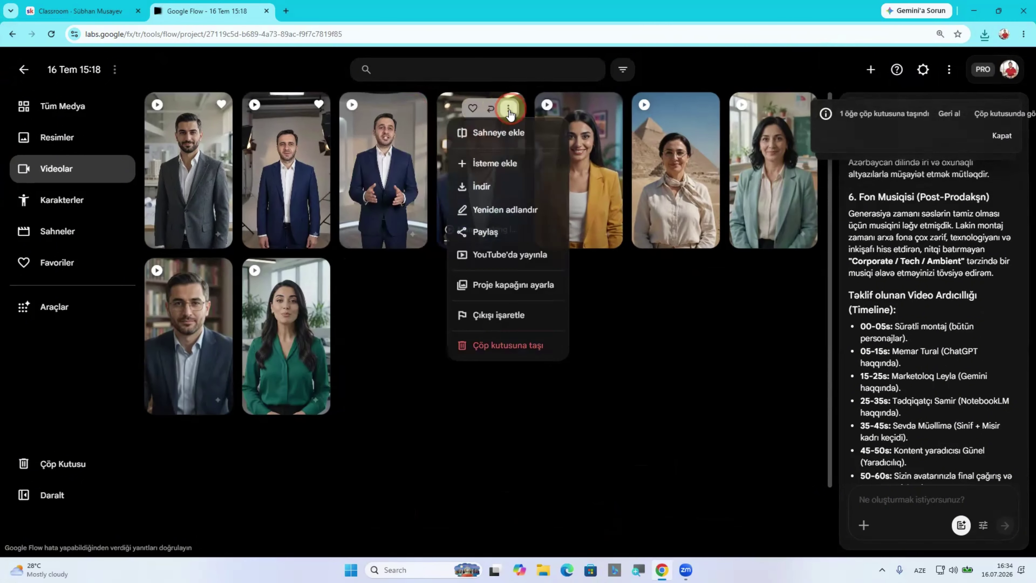
{"action": "left_click", "coordinate": [505, 344]}
{"action": "left_click", "coordinate": [412, 108]}
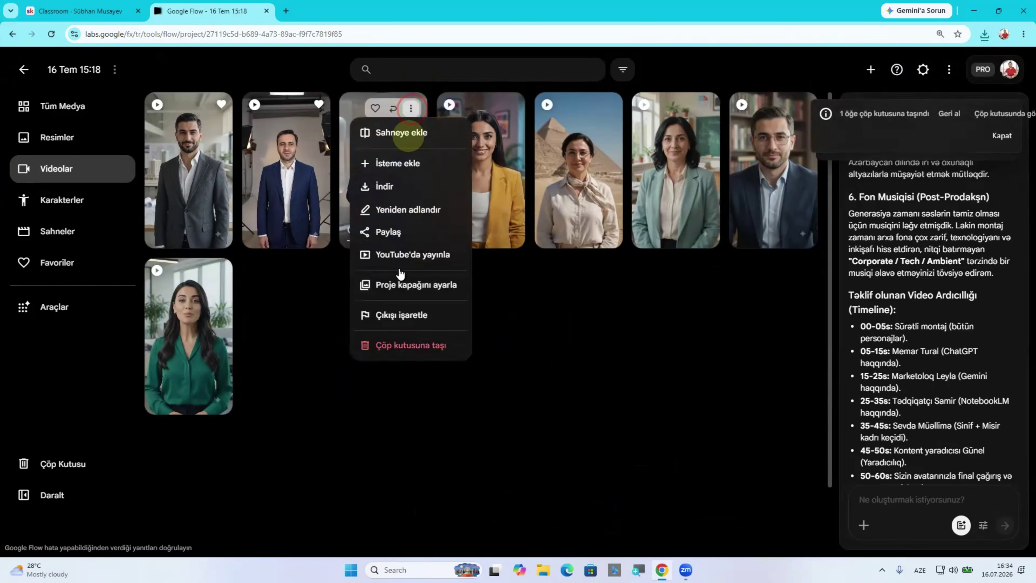
{"action": "left_click", "coordinate": [410, 344]}
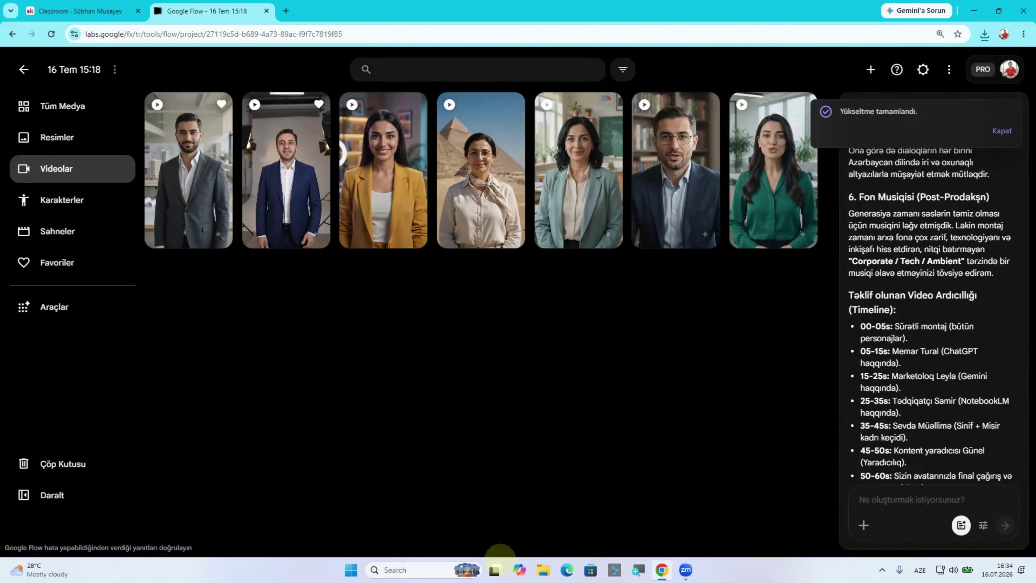
- Play the downloaded 1080p architect clip full screen from the Downloads folder, and close the player and folder
{"action": "left_click", "coordinate": [543, 569]}
{"action": "left_click", "coordinate": [256, 346]}
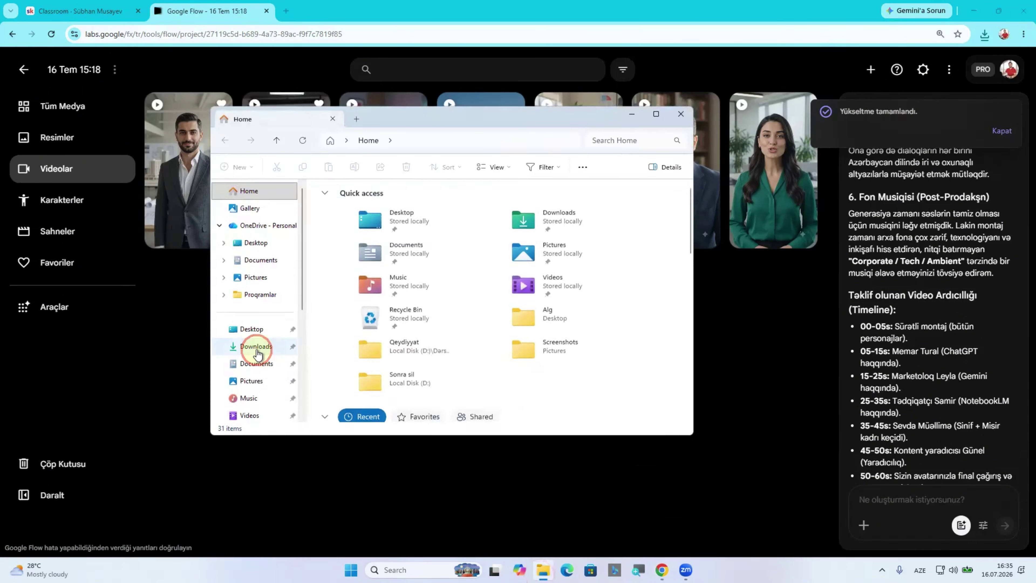
{"action": "double_click", "coordinate": [344, 225]}
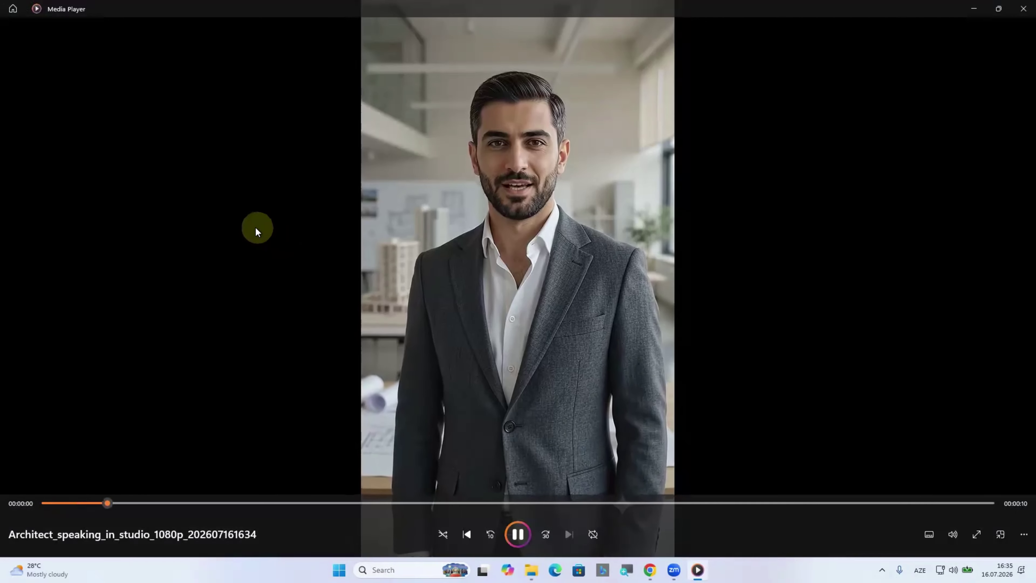
{"action": "double_click", "coordinate": [254, 227]}
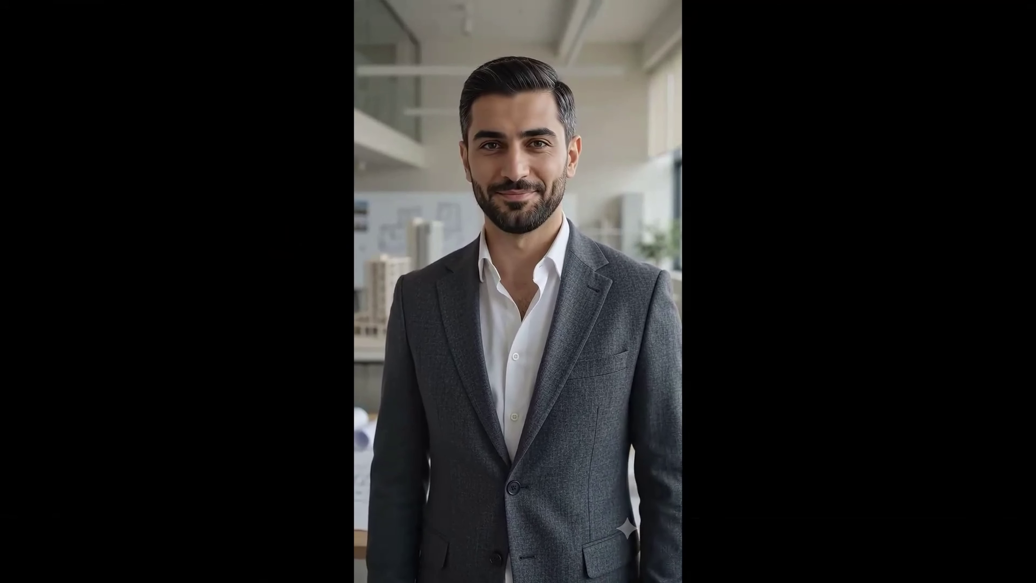
{"action": "double_click", "coordinate": [255, 228]}
{"action": "left_click", "coordinate": [1021, 8]}
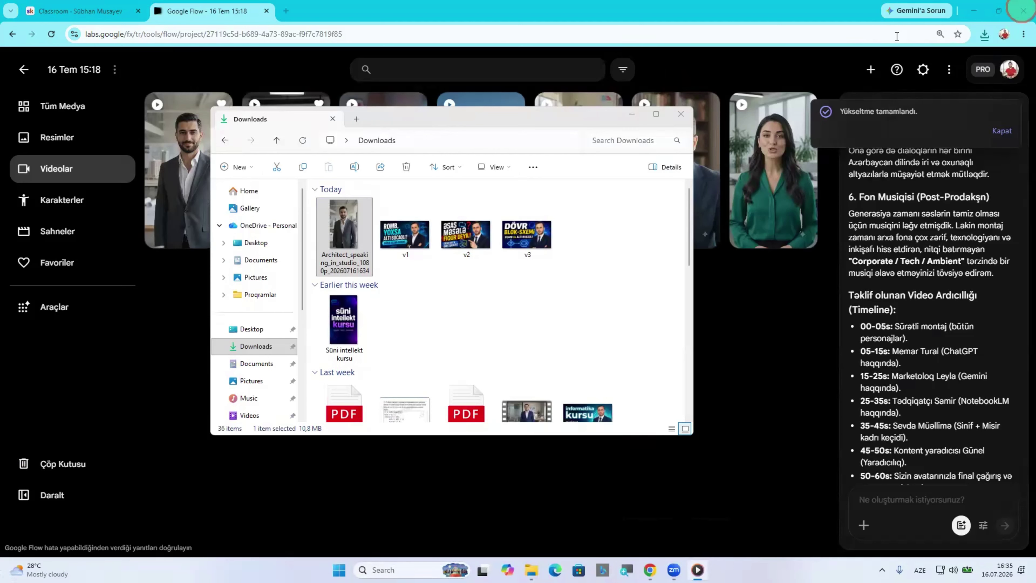
{"action": "left_click", "coordinate": [683, 114]}
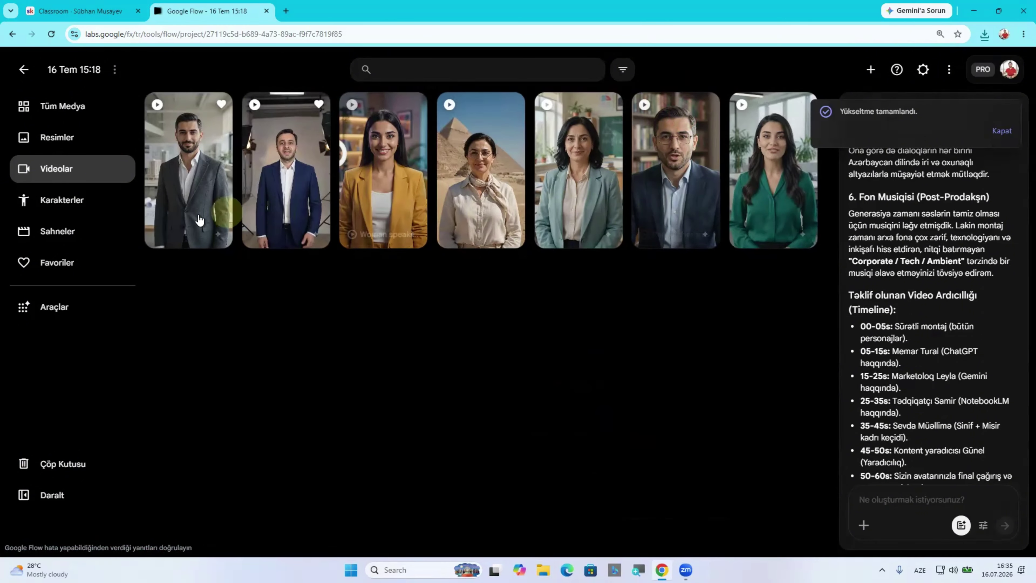
- Switch to the Skool classroom to view the AI course listing, and return to the Google Flow project
{"action": "mouse_move", "coordinate": [182, 239]}
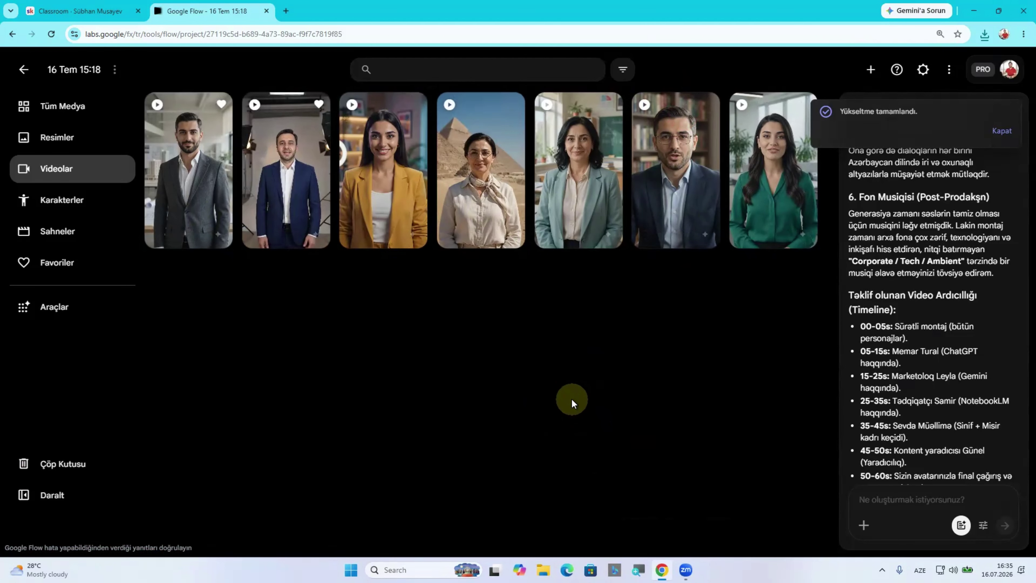
{"action": "left_click", "coordinate": [88, 11]}
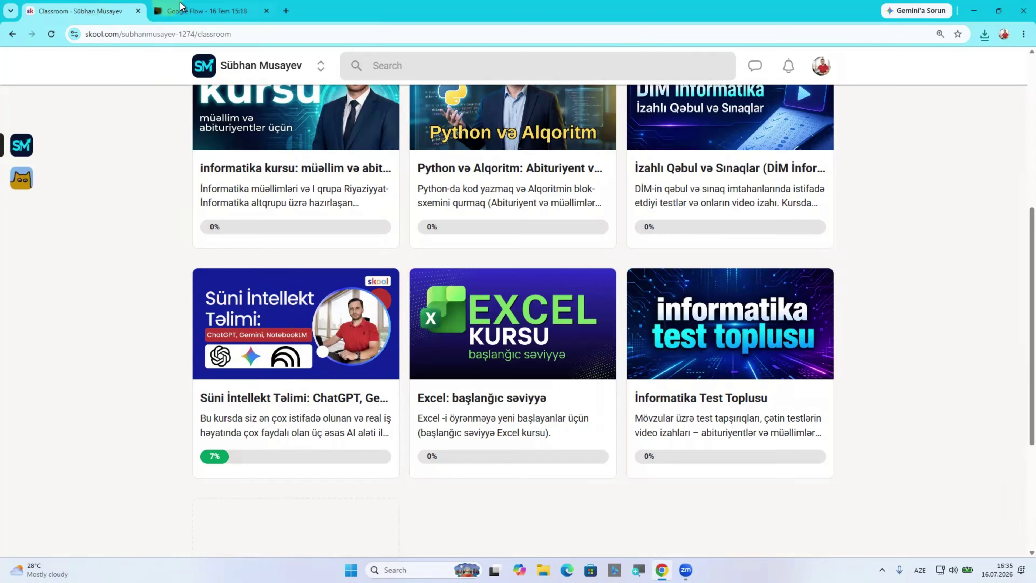
{"action": "left_click", "coordinate": [175, 11]}
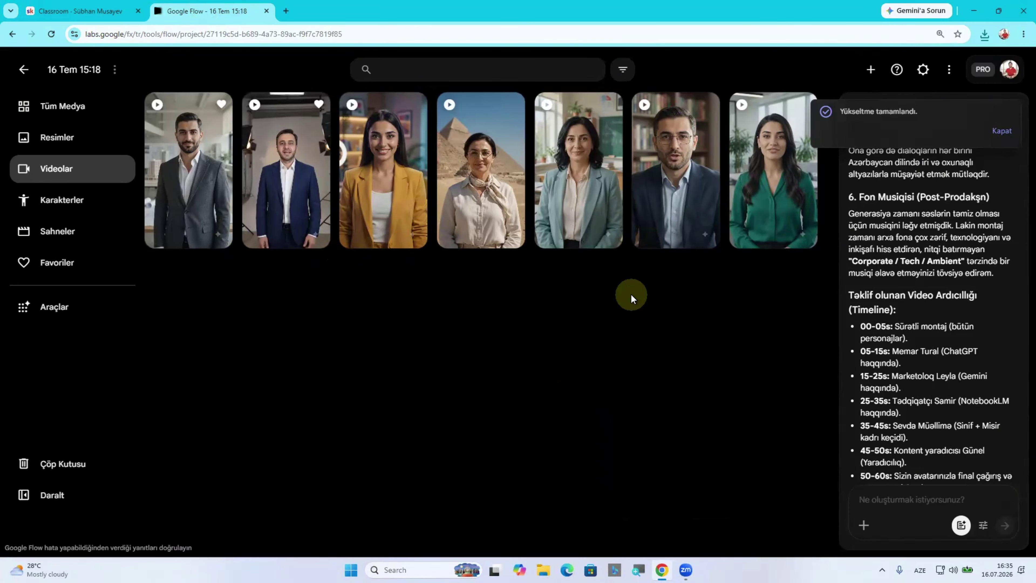